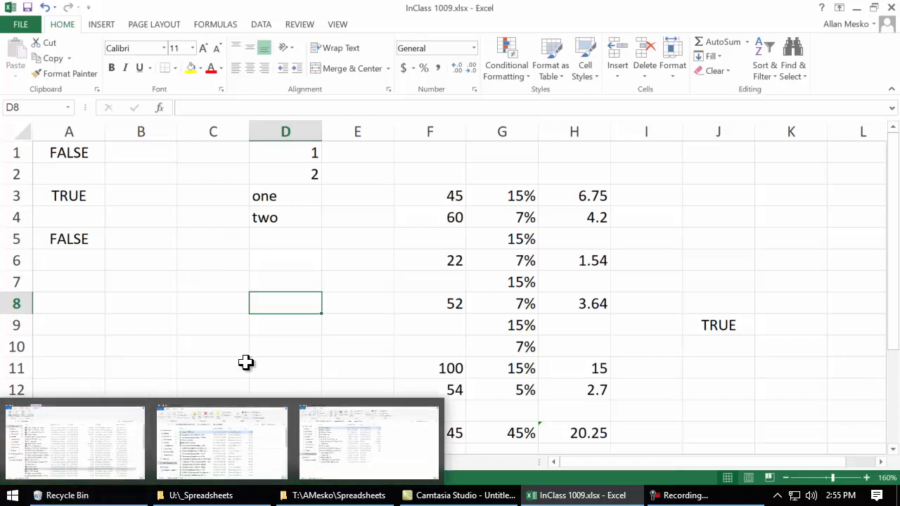
Browse the IS functions from ISBLANK through ISTEXT in the function list, reading the ISBLANK, ISERR, ISERROR and ISEVEN descriptions, without inserting one
click(160, 111)
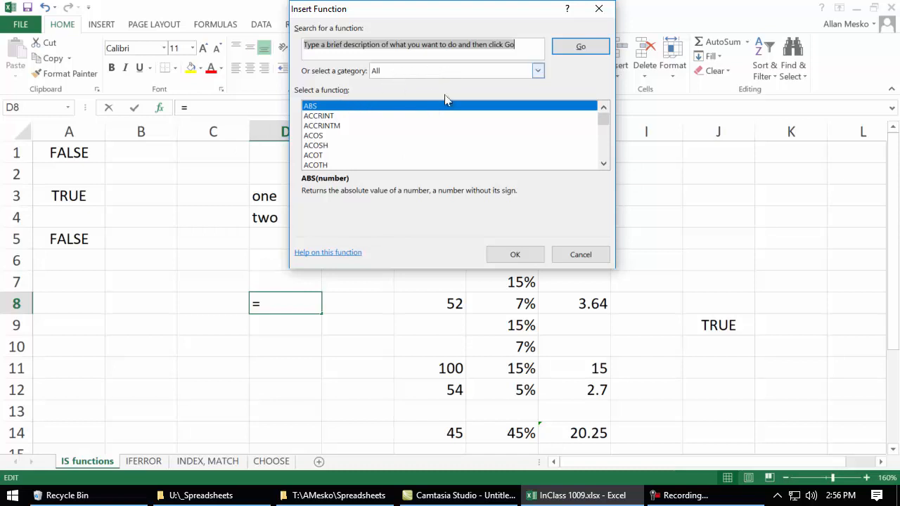
drag(606, 116, 605, 166)
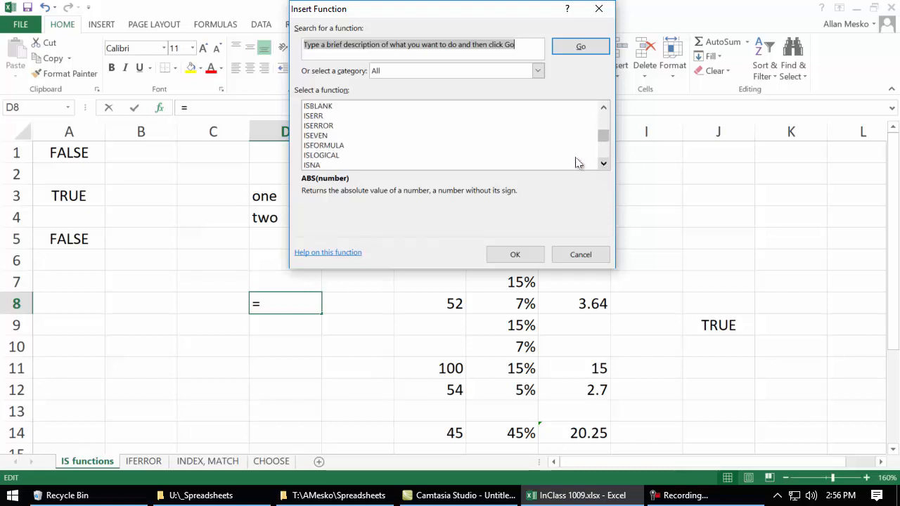
click(337, 108)
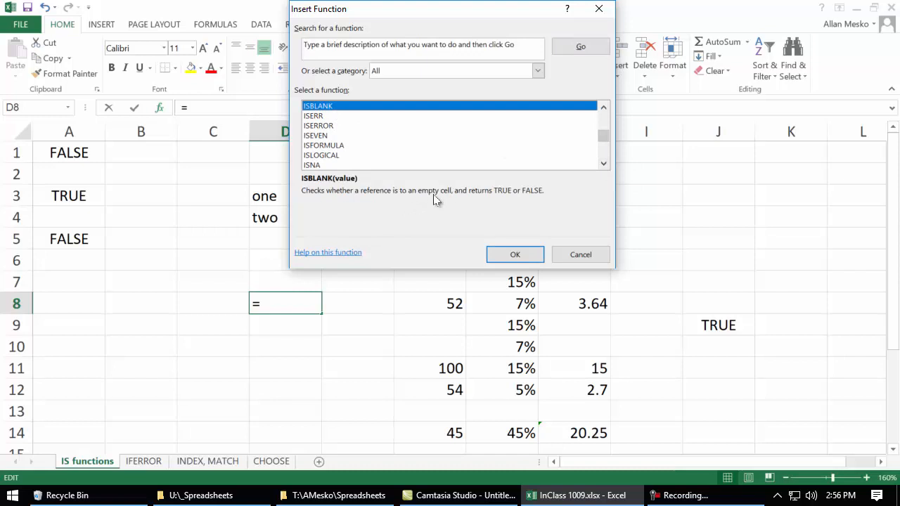
click(325, 116)
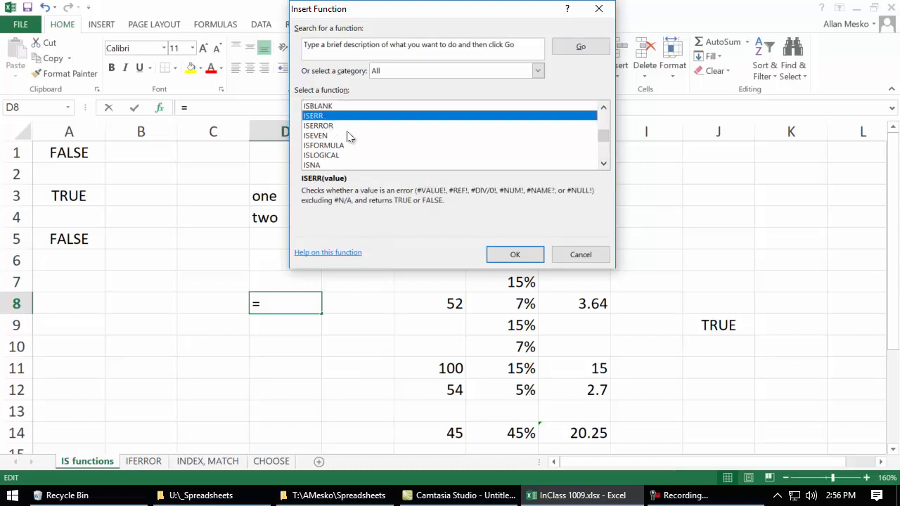
click(339, 127)
click(338, 137)
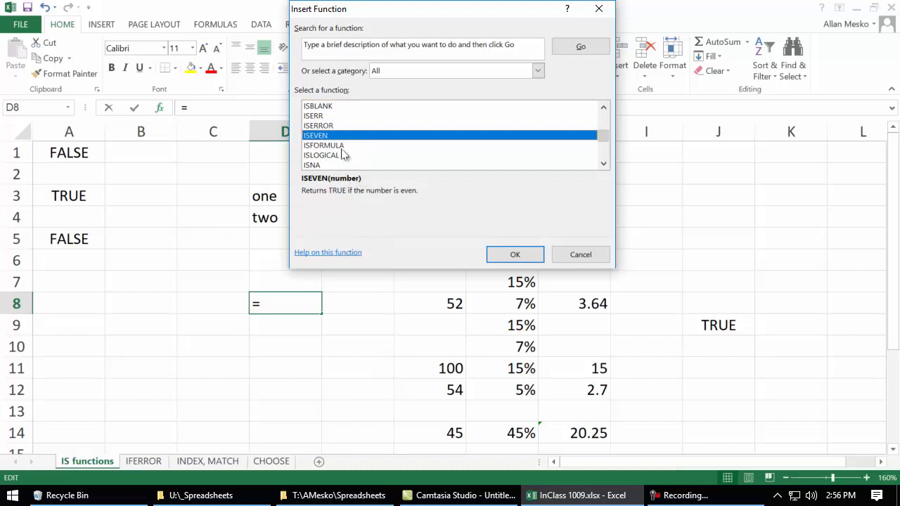
click(604, 164)
click(604, 164)
click(604, 165)
click(605, 165)
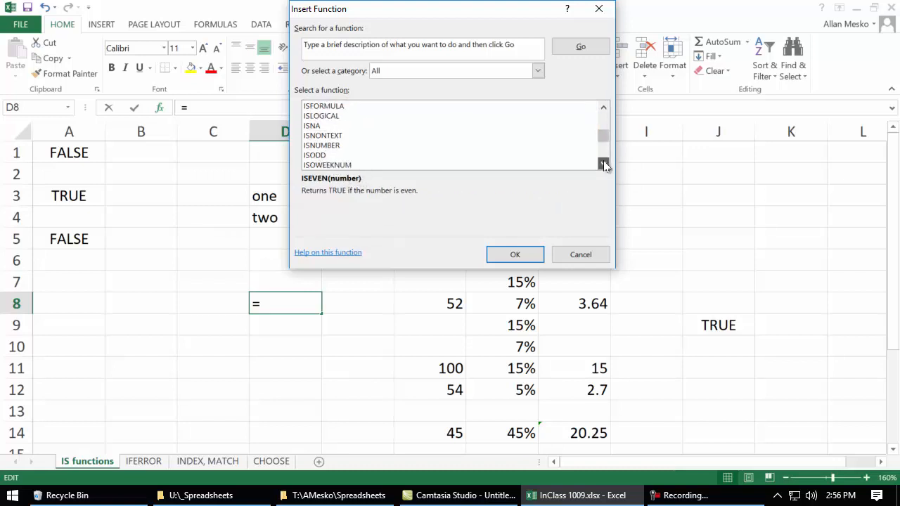
click(604, 165)
click(603, 165)
click(604, 164)
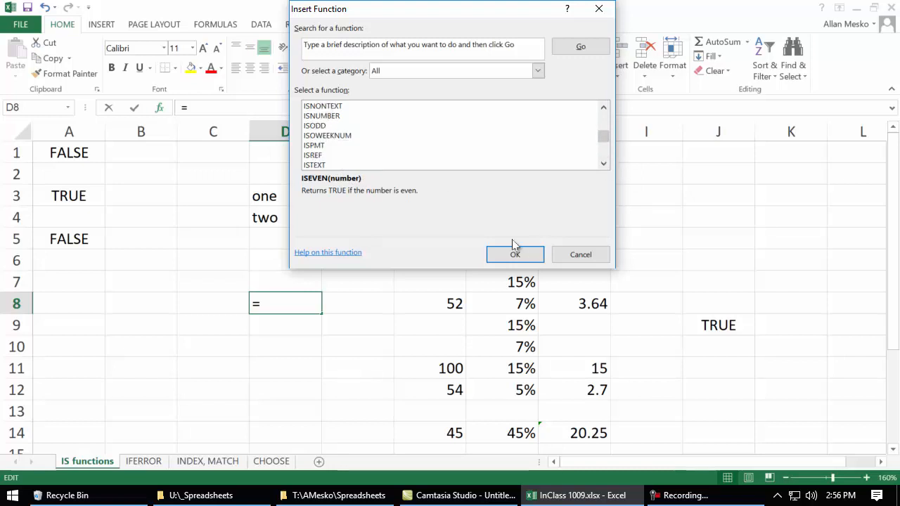
click(604, 164)
click(604, 165)
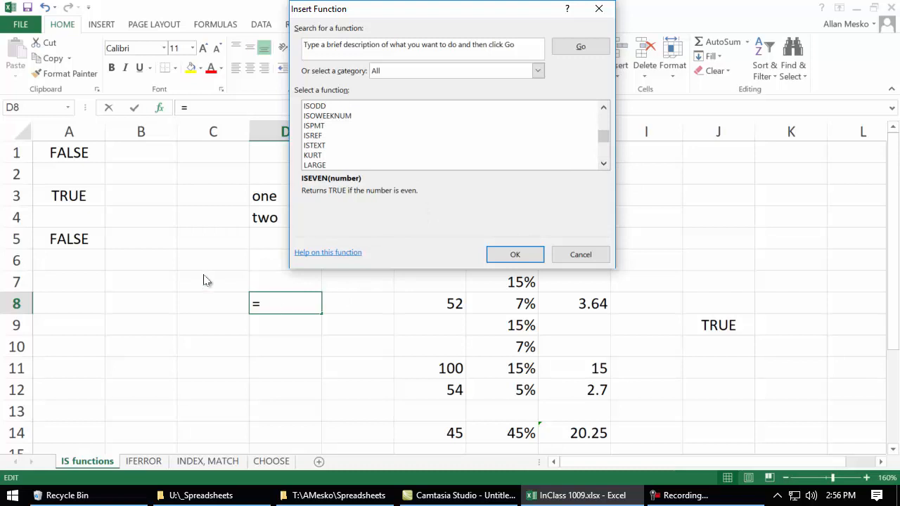
click(581, 256)
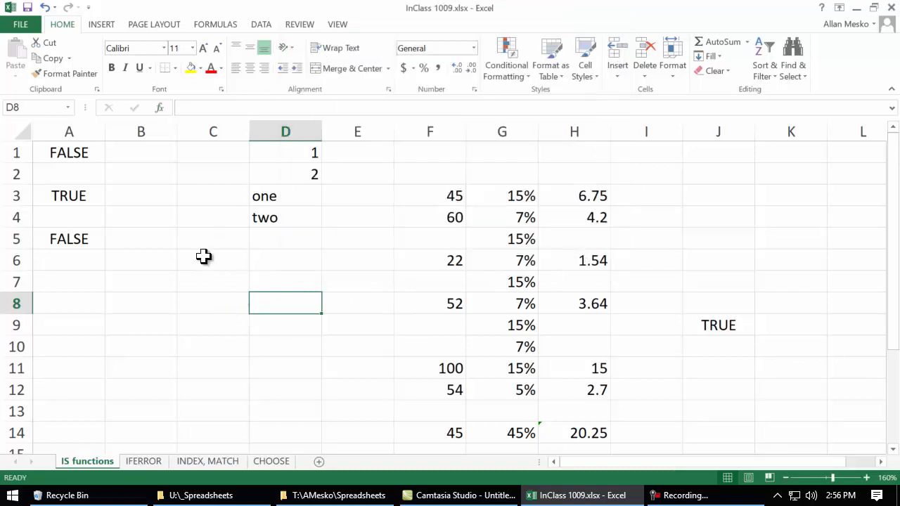
Review the ISEVEN formula in A1 and change its argument so that it tests cell D2
double_click(68, 155)
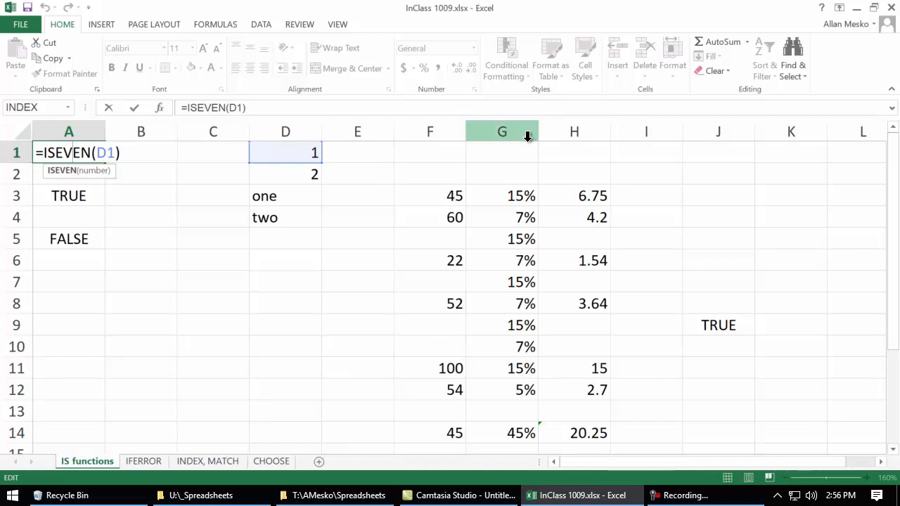
key(Return)
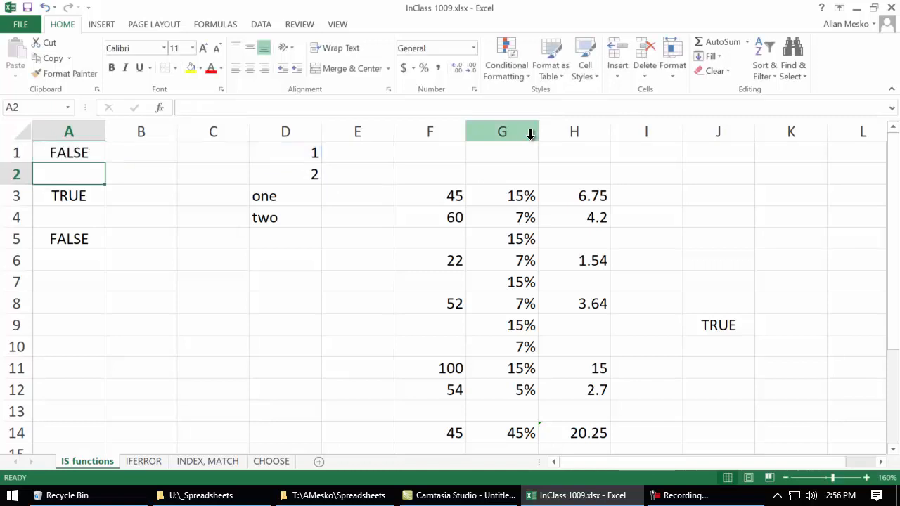
double_click(87, 154)
click(297, 176)
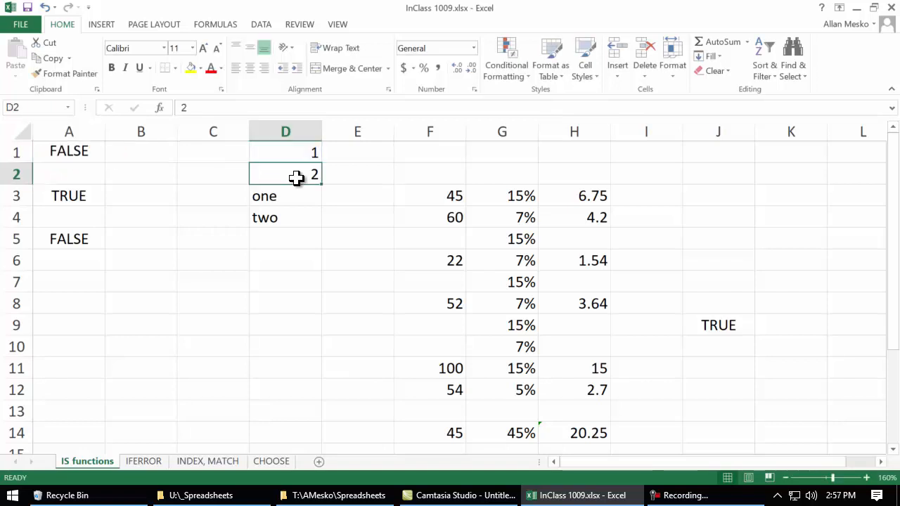
click(88, 153)
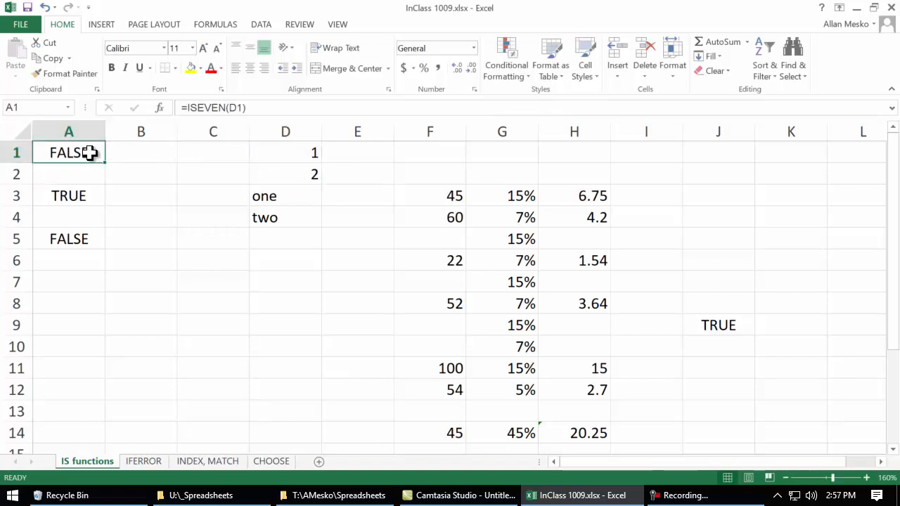
double_click(97, 154)
drag(98, 152, 109, 149)
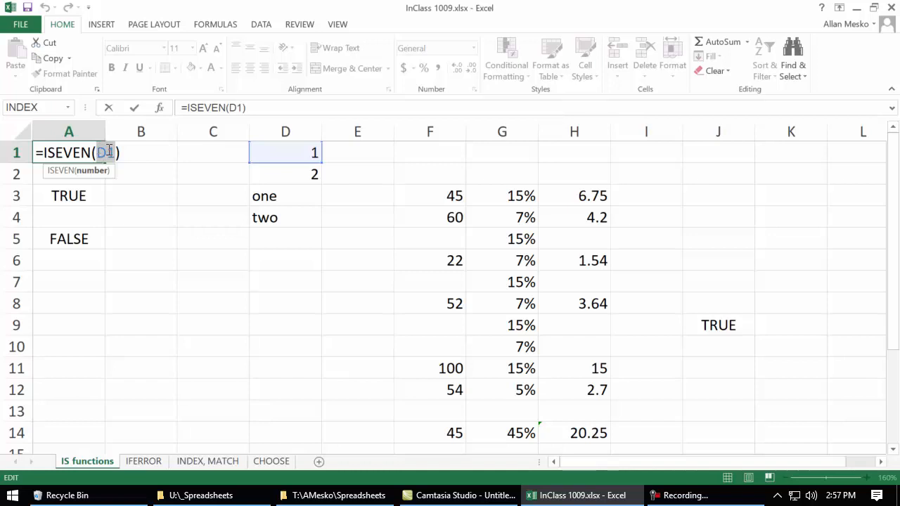
click(291, 175)
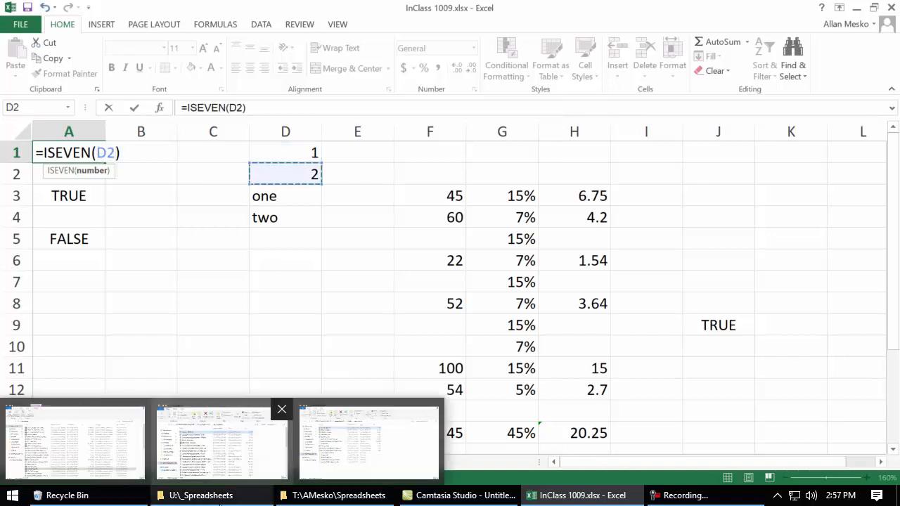
key(Return)
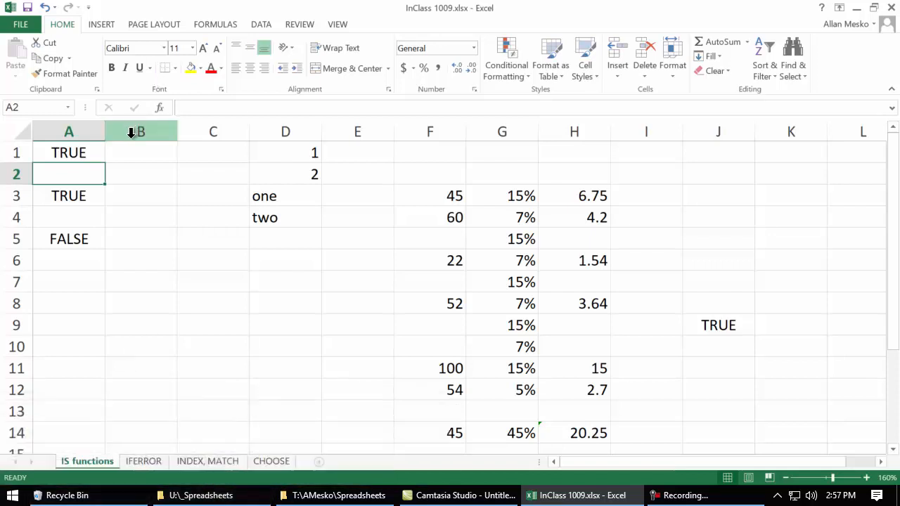
Try the ISEVEN formula in A1 on the text cell D3 and undo that change
click(67, 153)
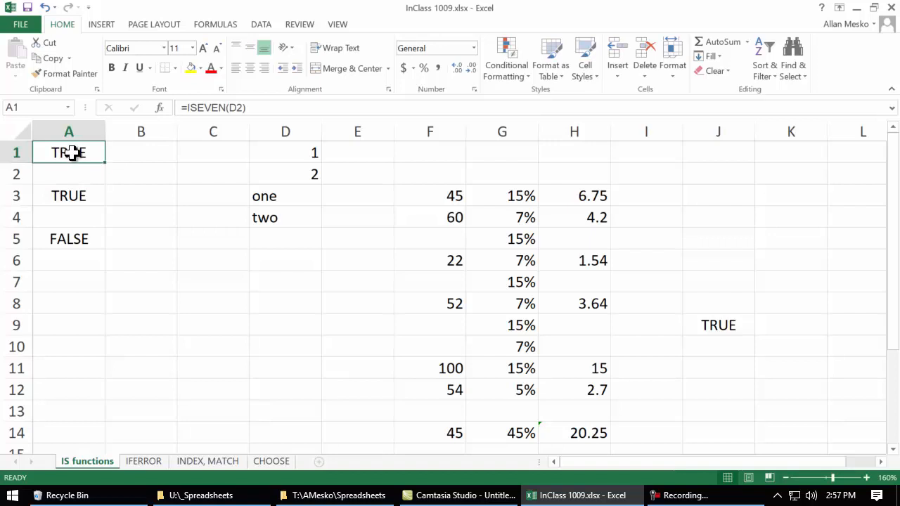
double_click(73, 153)
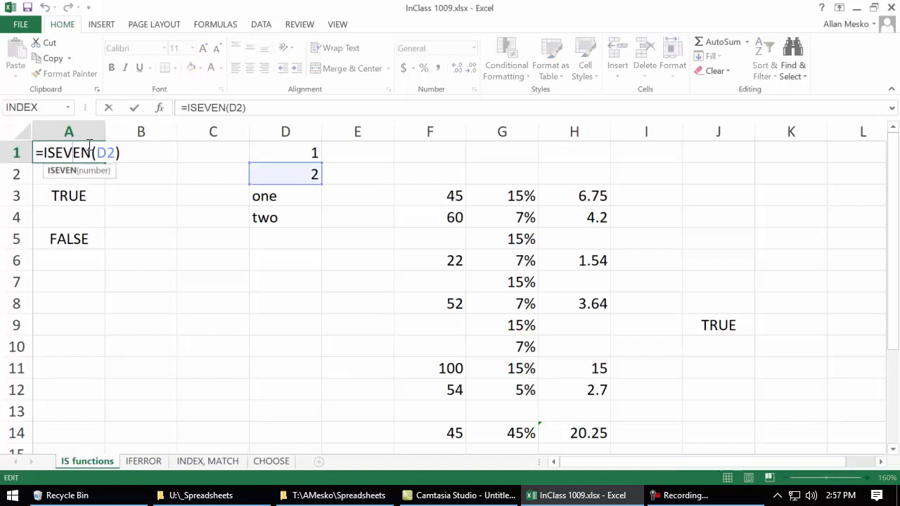
drag(97, 153, 117, 153)
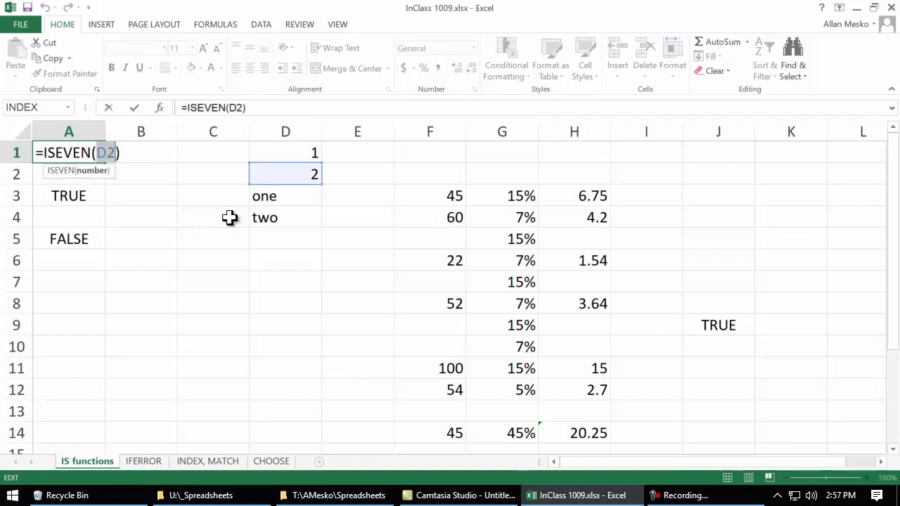
click(281, 204)
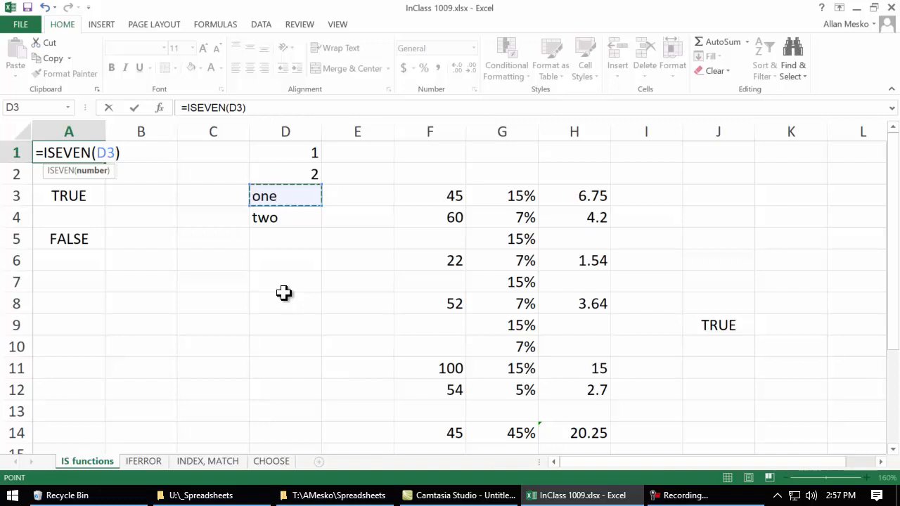
key(Return)
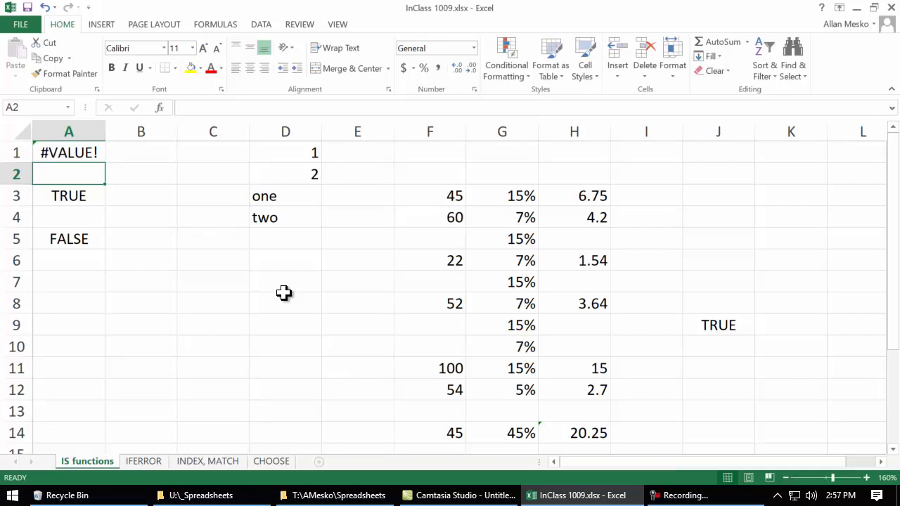
key(ctrl+z)
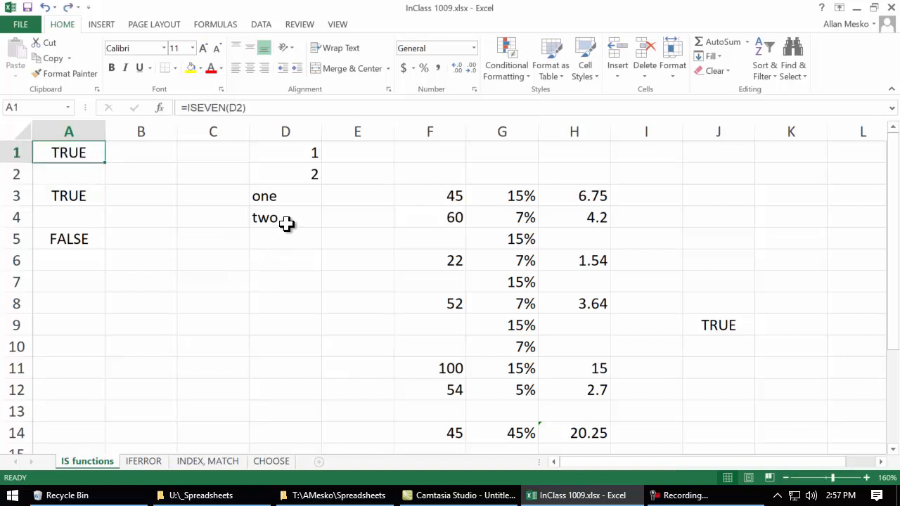
Enter the current date, 10/11/2018, in cell D6
click(268, 262)
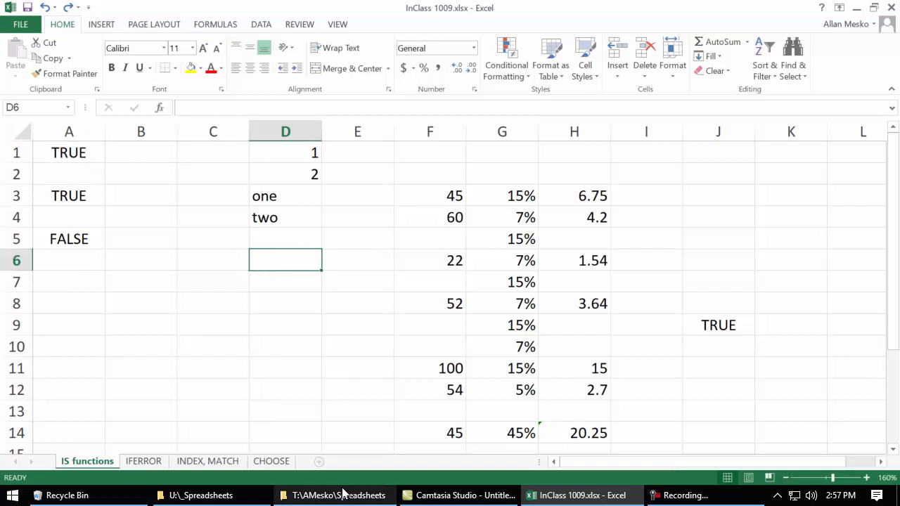
key(ctrl+semicolon)
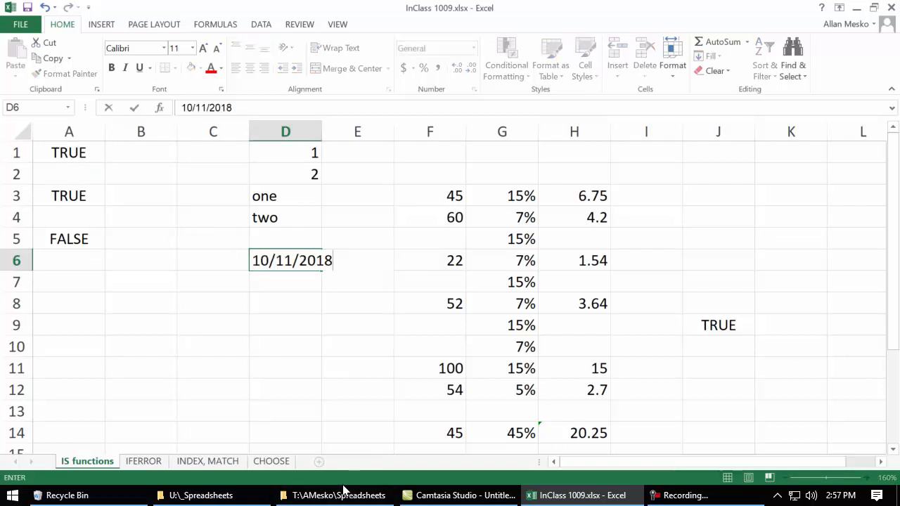
key(Return)
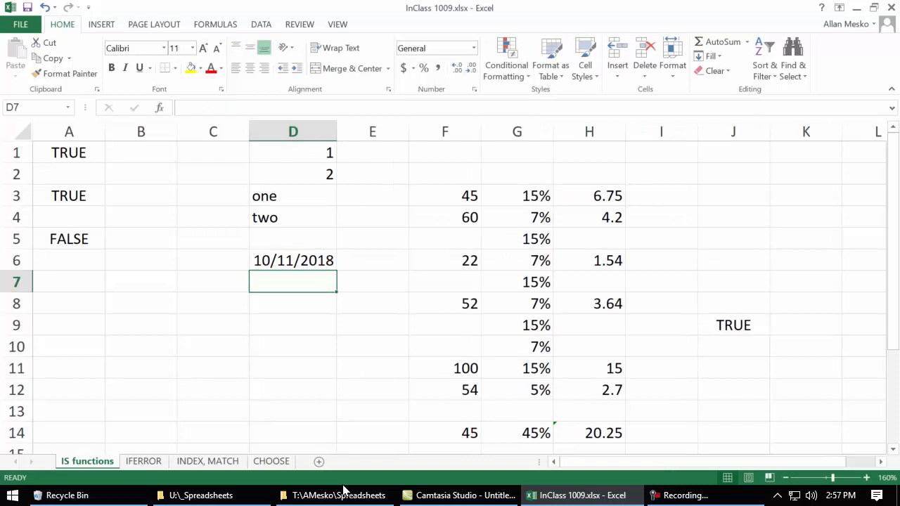
click(292, 261)
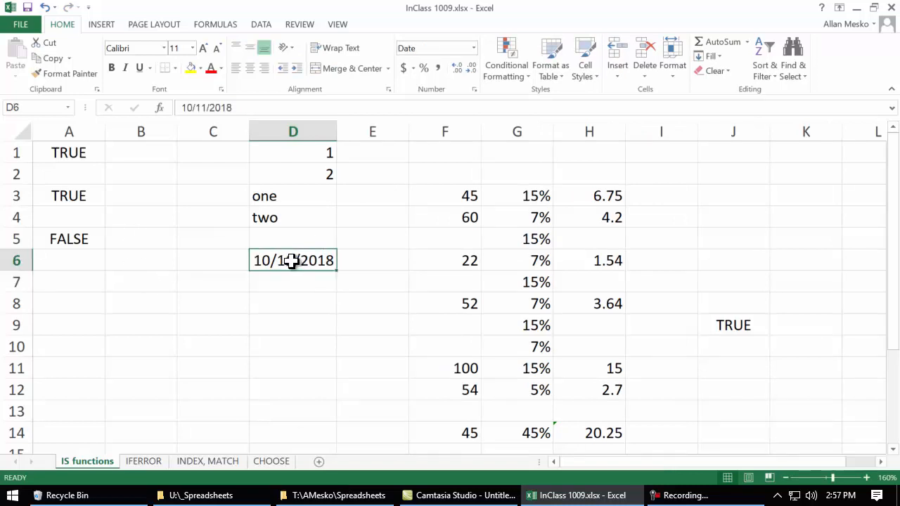
Change the argument of the ISEVEN formula in A1 to the date cell D6
double_click(72, 150)
drag(96, 152, 115, 153)
click(295, 261)
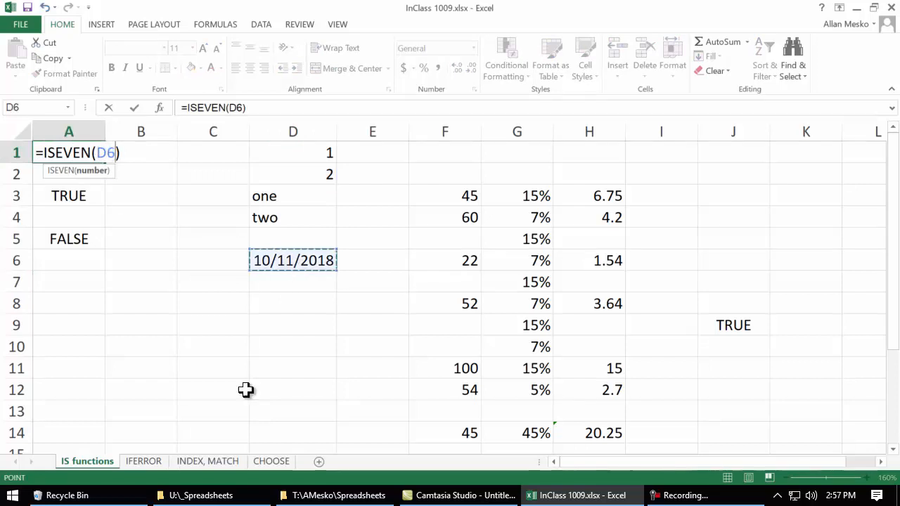
key(Return)
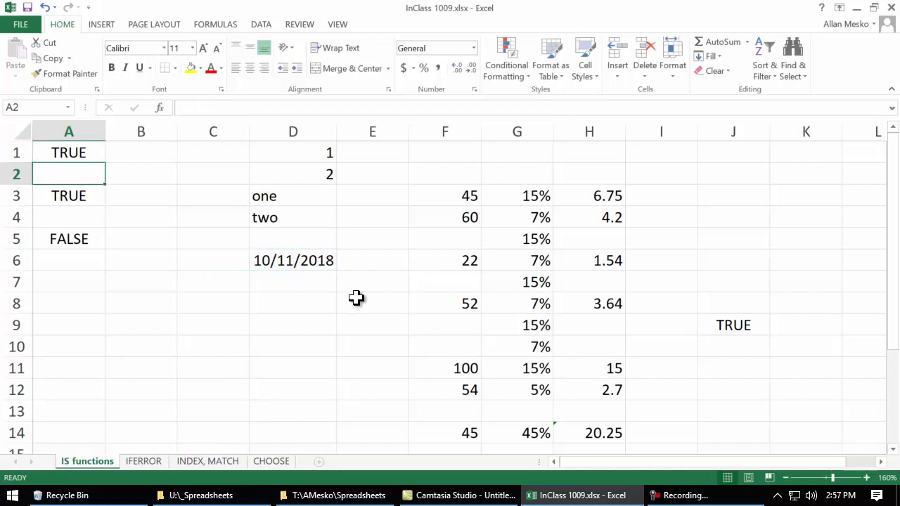
Apply the Number format to the date in D6 to show its serial value
click(295, 259)
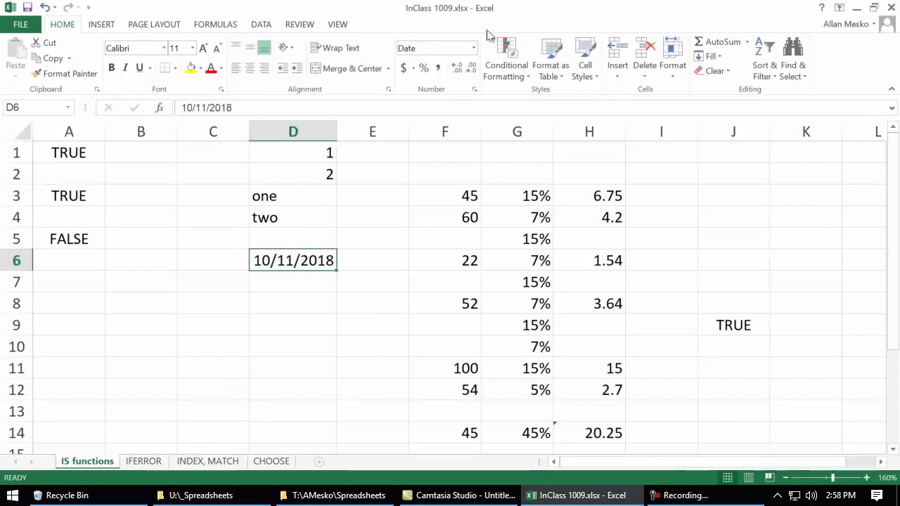
click(473, 49)
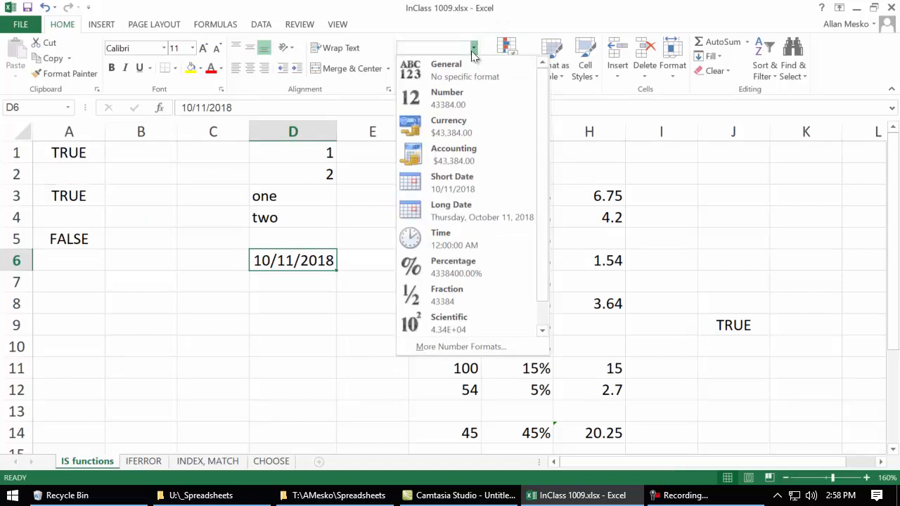
click(464, 110)
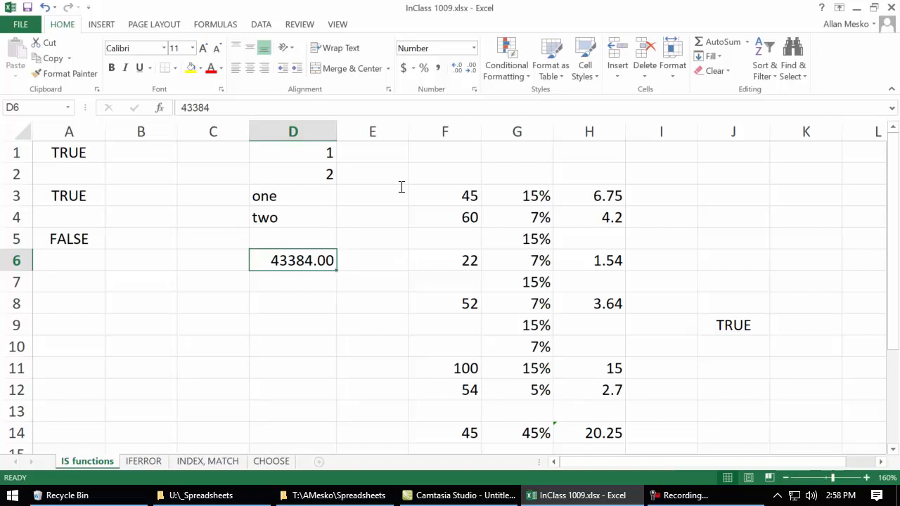
click(474, 48)
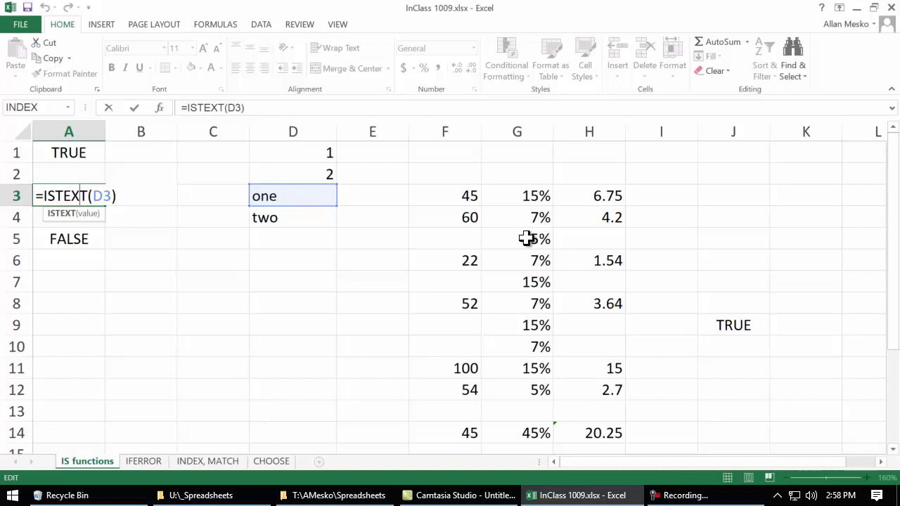
Change the argument of the ISTEXT formula in A3 to the number cell D1
key(Return)
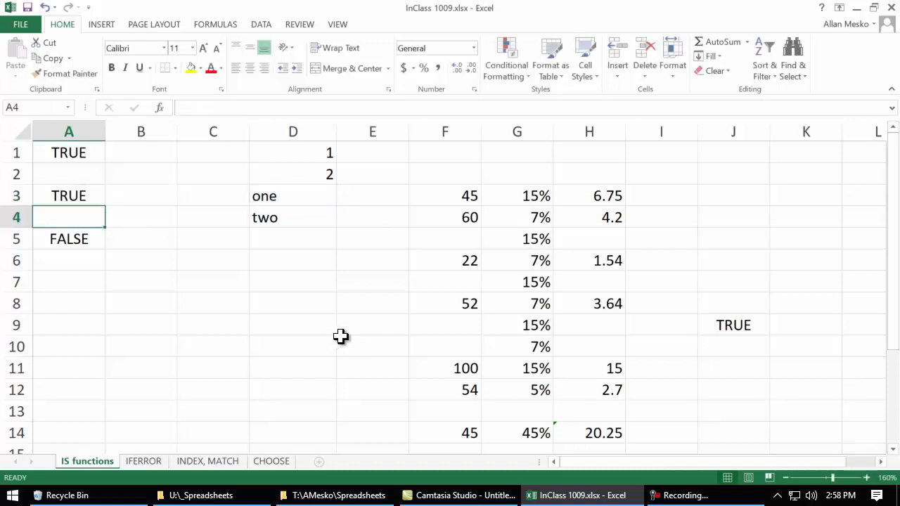
double_click(70, 197)
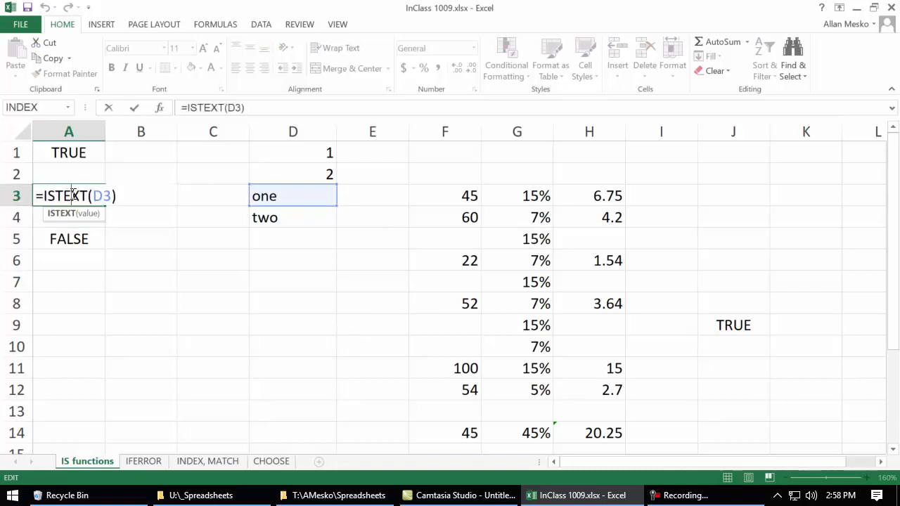
drag(93, 193, 110, 194)
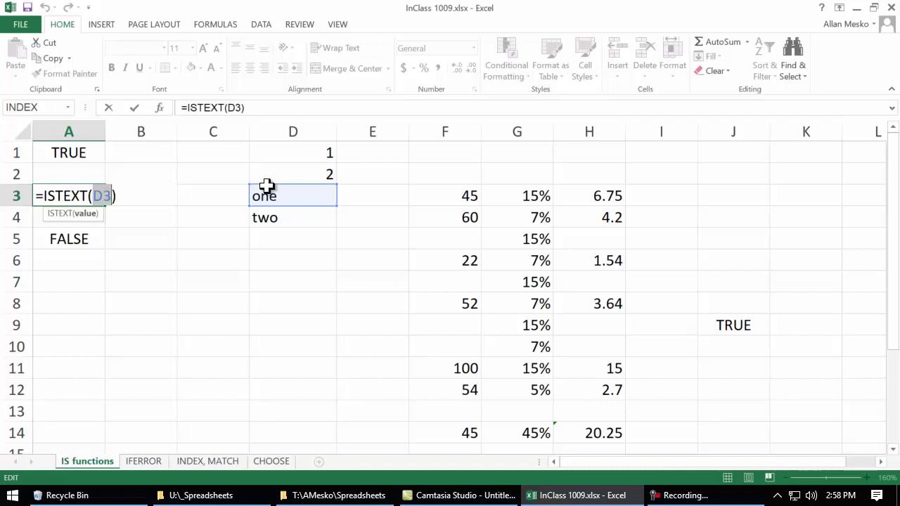
click(286, 155)
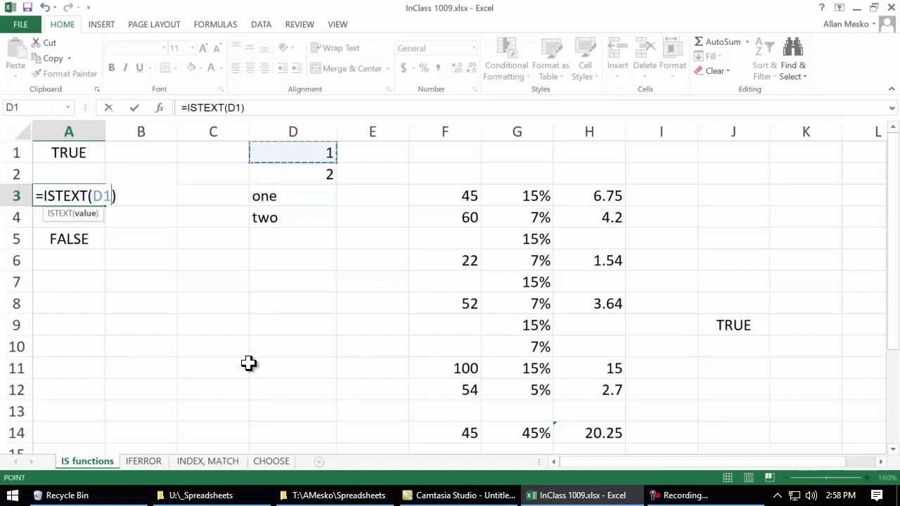
key(Return)
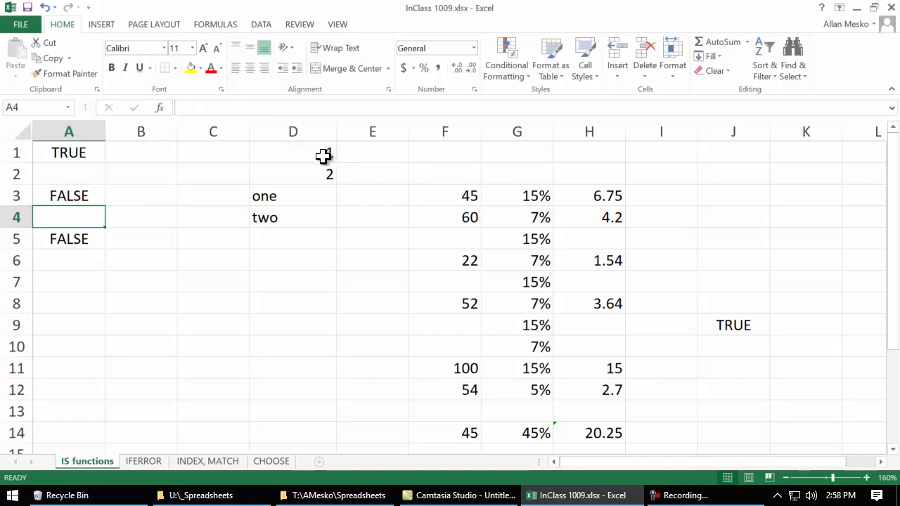
Check the ISBLANK formula in A5 and delete the invisible space characters from its referenced cell D5
double_click(80, 240)
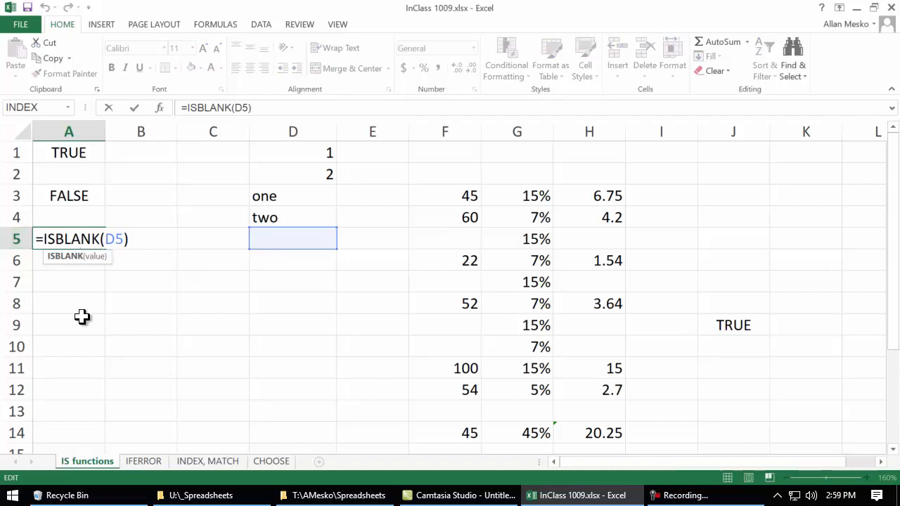
key(Return)
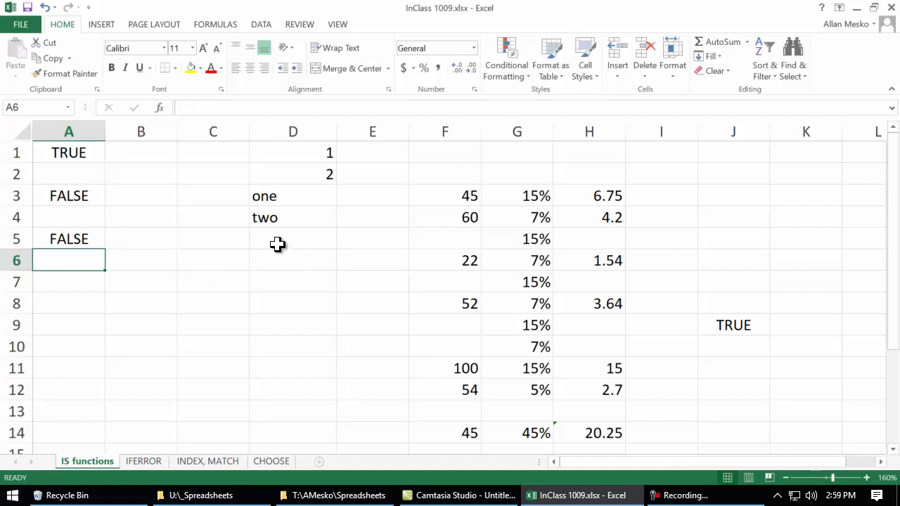
click(281, 245)
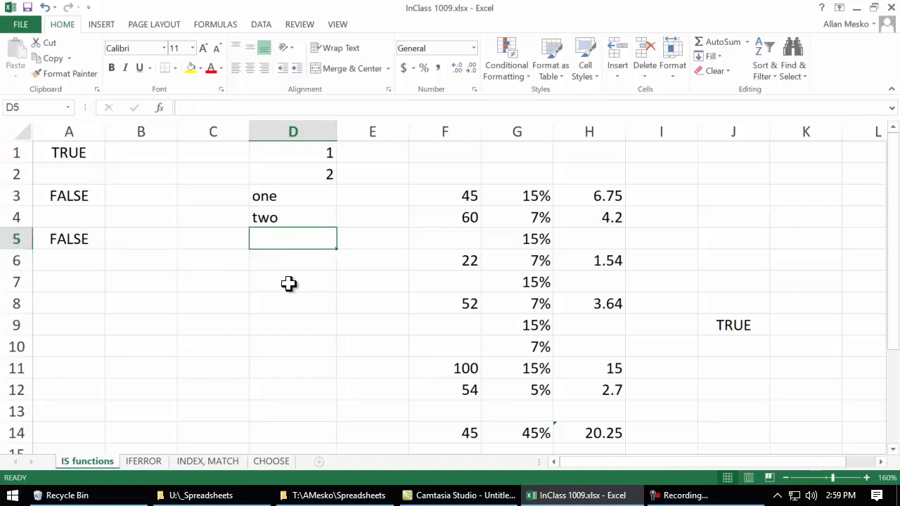
double_click(291, 239)
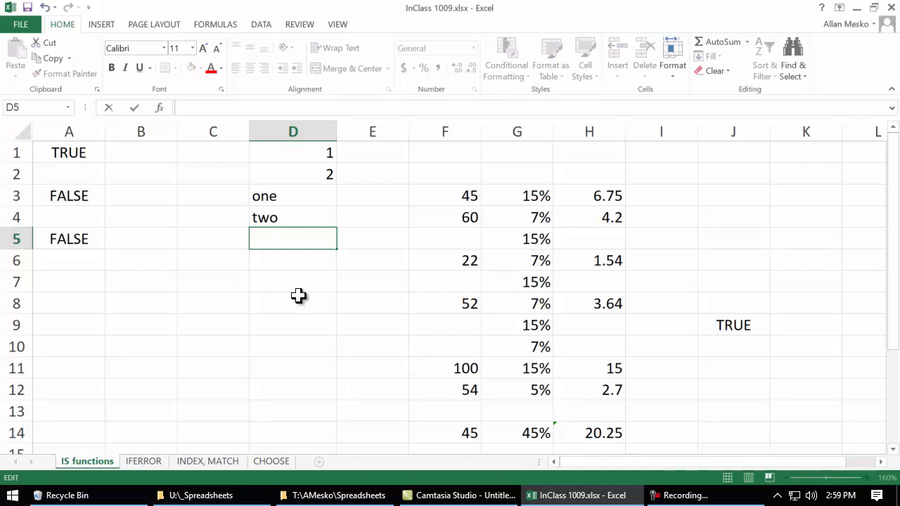
key(Return)
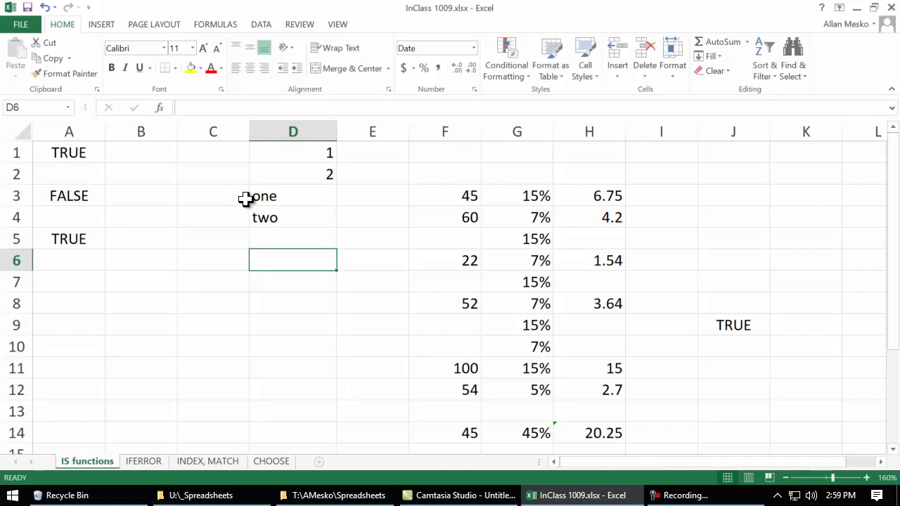
Enter only space characters in D5, the cell tested by the ISBLANK formula in A5
click(279, 240)
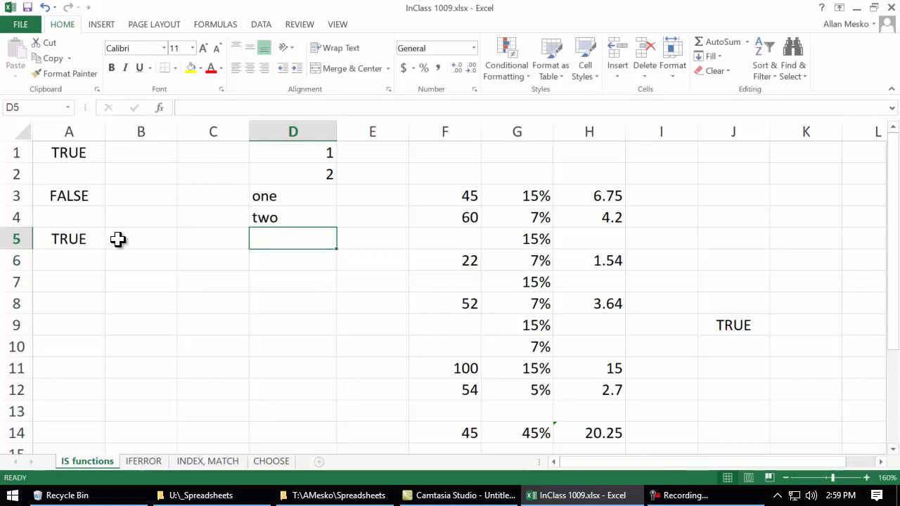
double_click(83, 239)
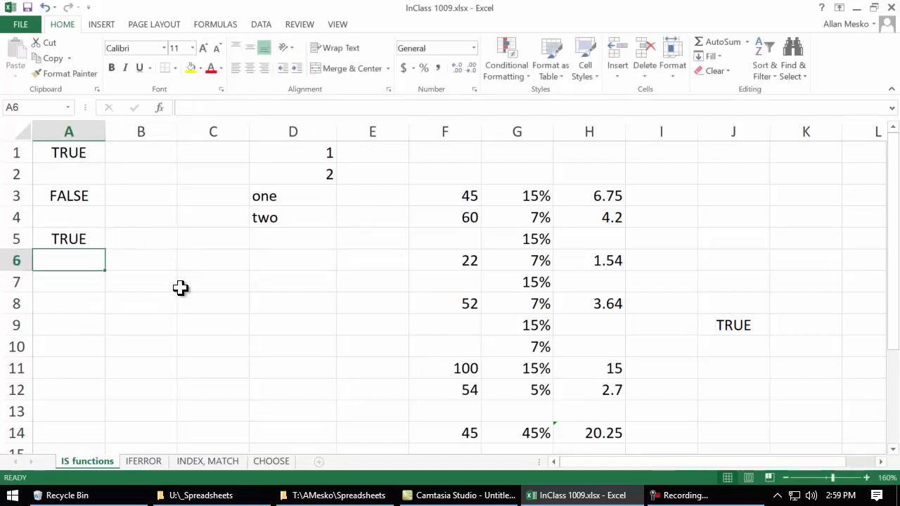
click(307, 239)
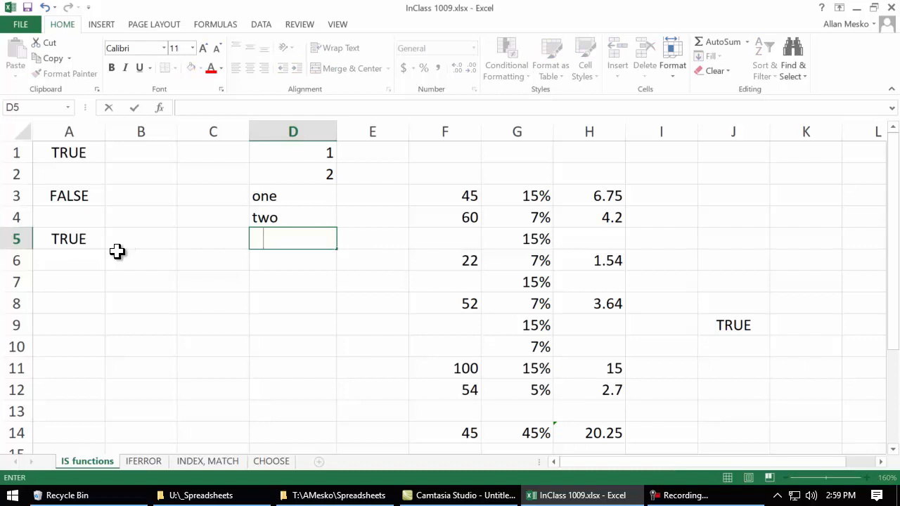
key(Return)
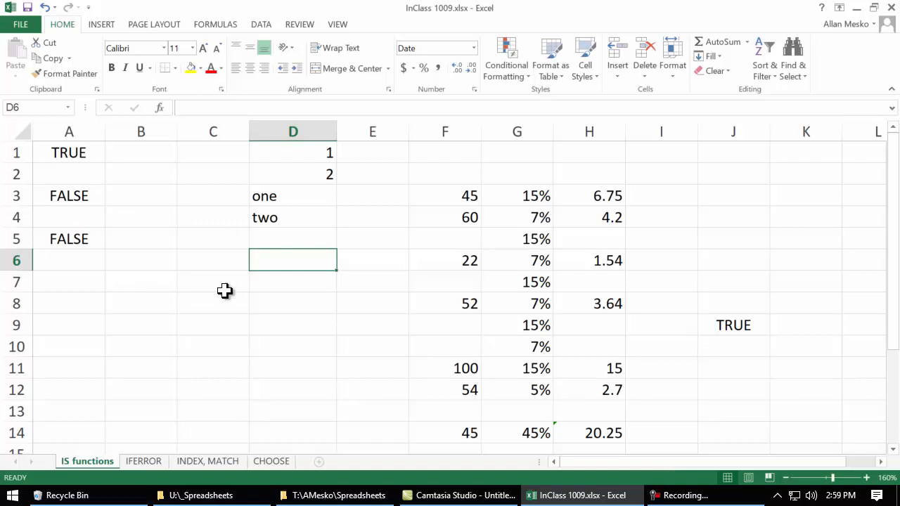
Enter the empty-string formula ="" in cell D6
text("")
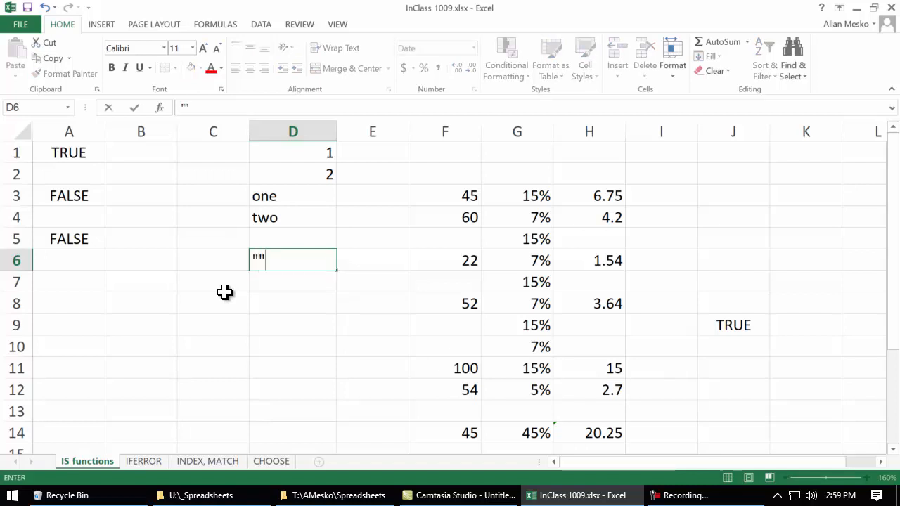
key(Escape)
text(=)
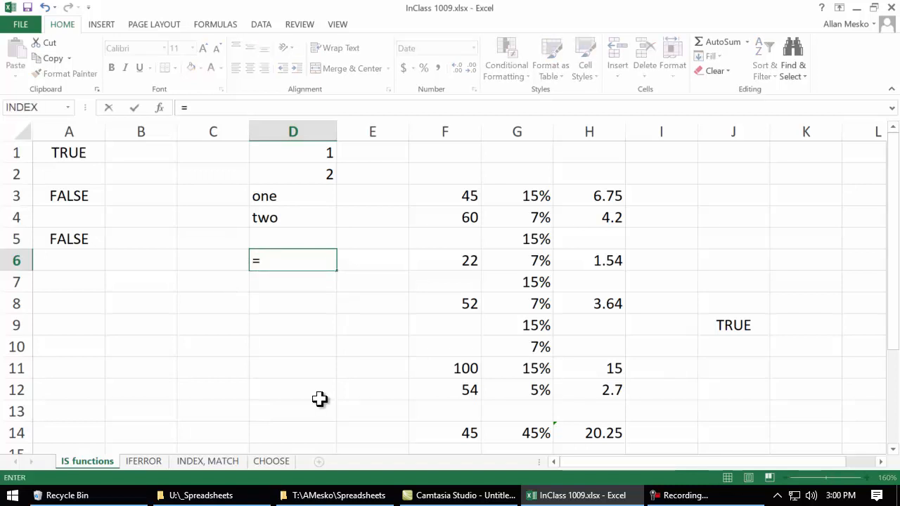
text("")
key(Return)
Examine the empty-string formula in D6 and the ISEVEN formula in A1 that refers to it
click(289, 263)
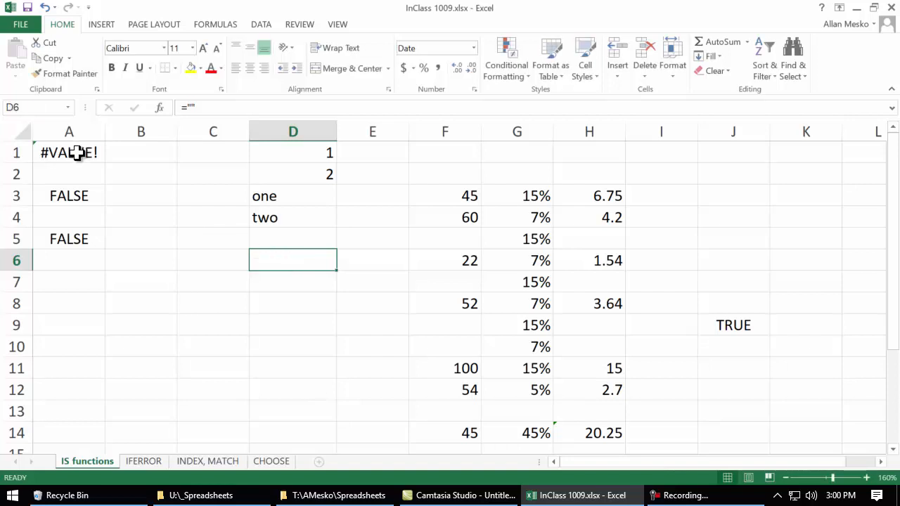
click(76, 153)
double_click(75, 152)
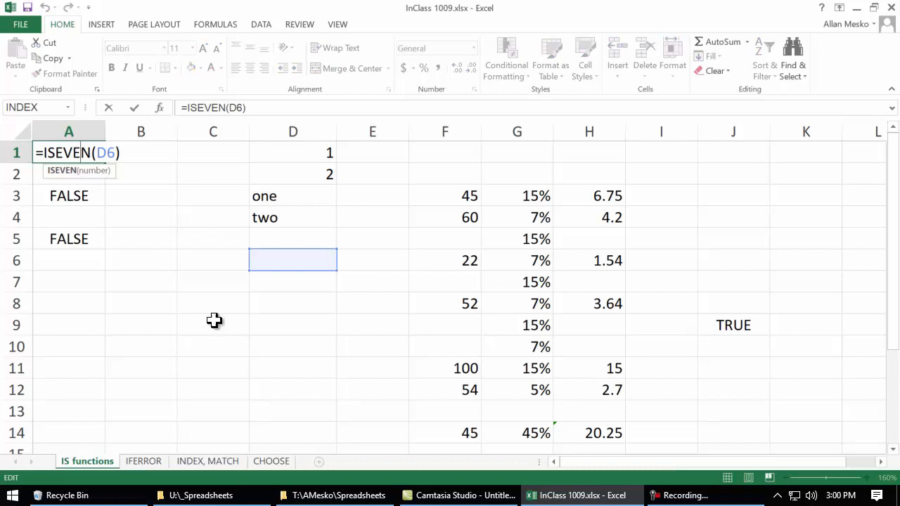
key(Return)
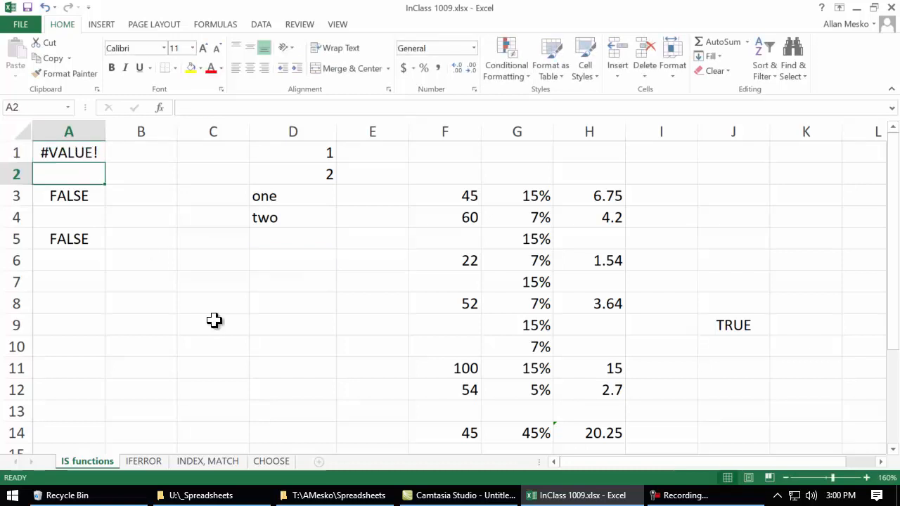
click(309, 264)
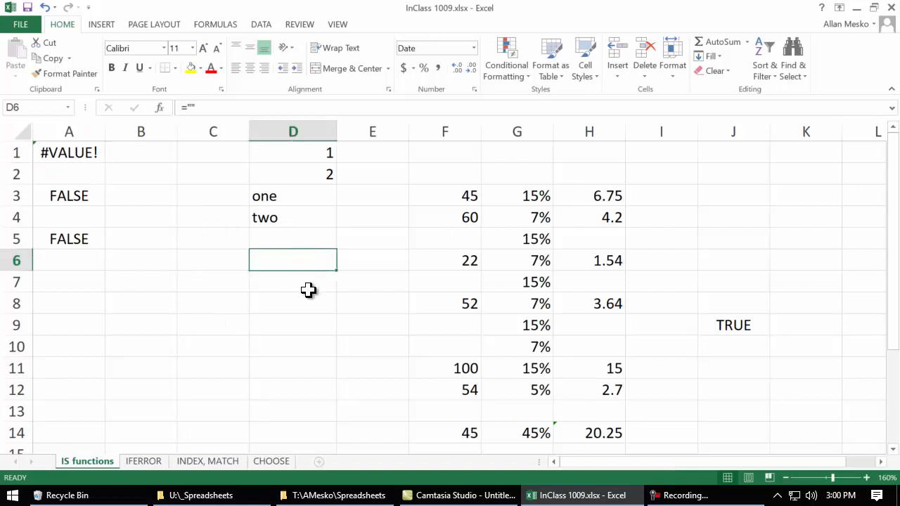
Change the argument of the ISBLANK formula in A5 to cell D6
double_click(68, 239)
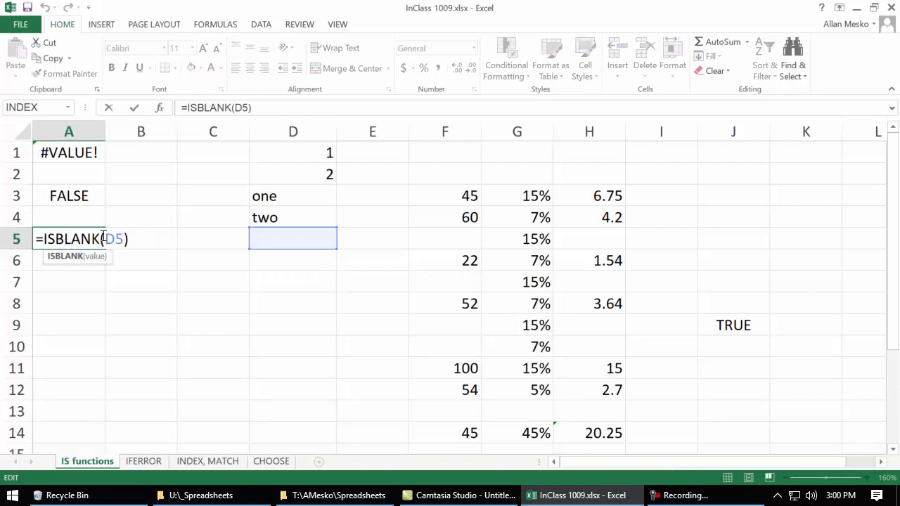
drag(103, 238, 124, 239)
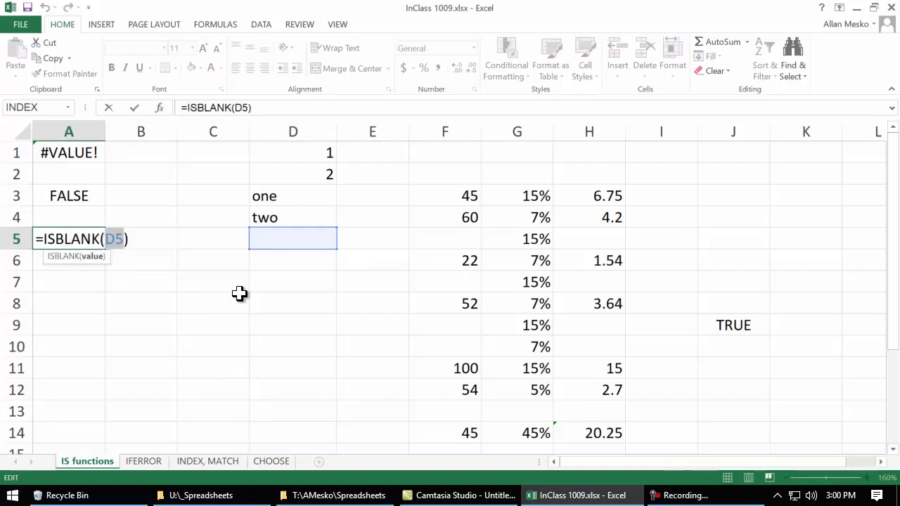
click(276, 259)
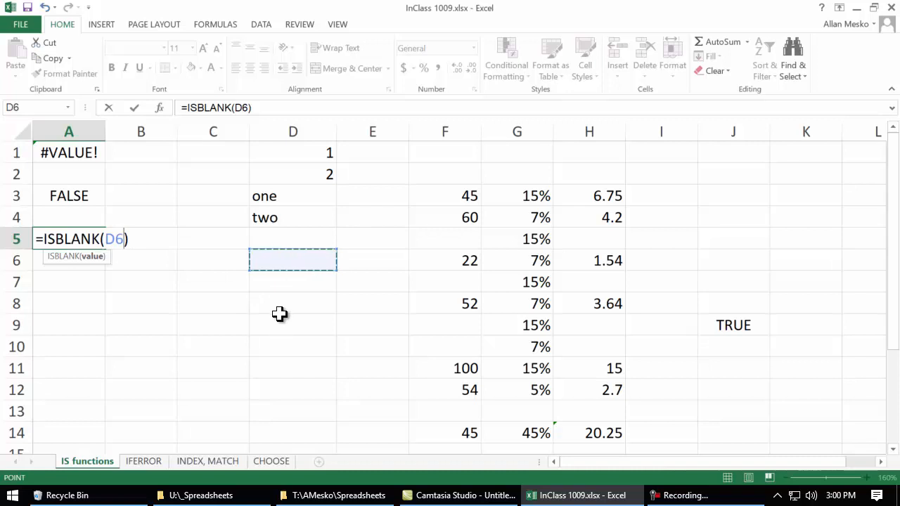
key(Return)
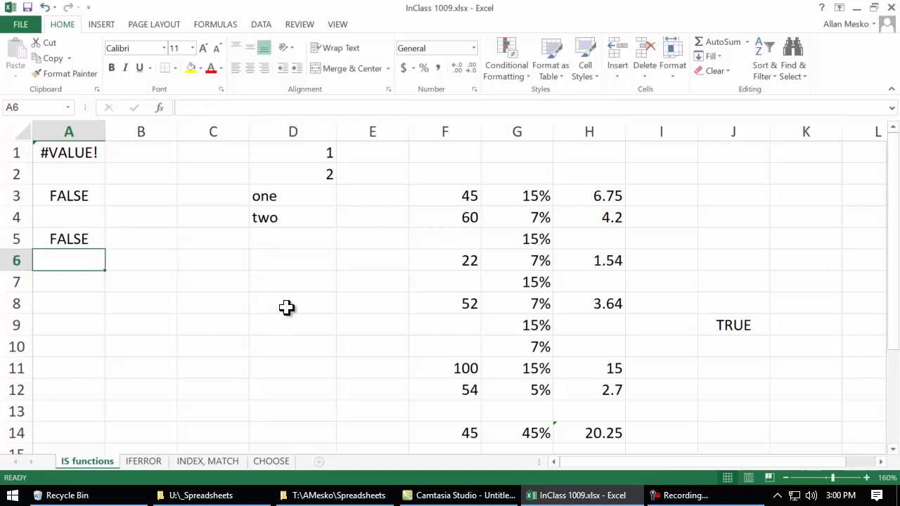
Fill cell D6 with yellow and delete its empty-string formula, then recheck the ISBLANK formula in A5
click(310, 261)
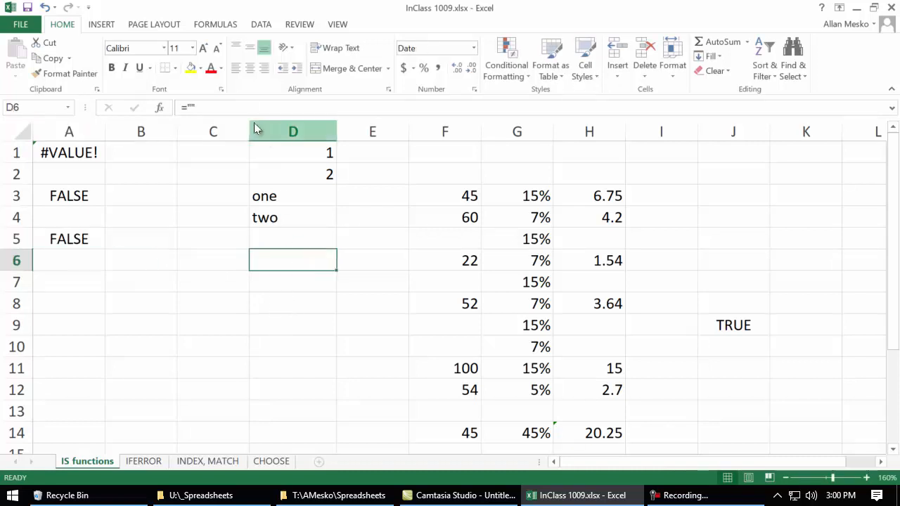
click(190, 69)
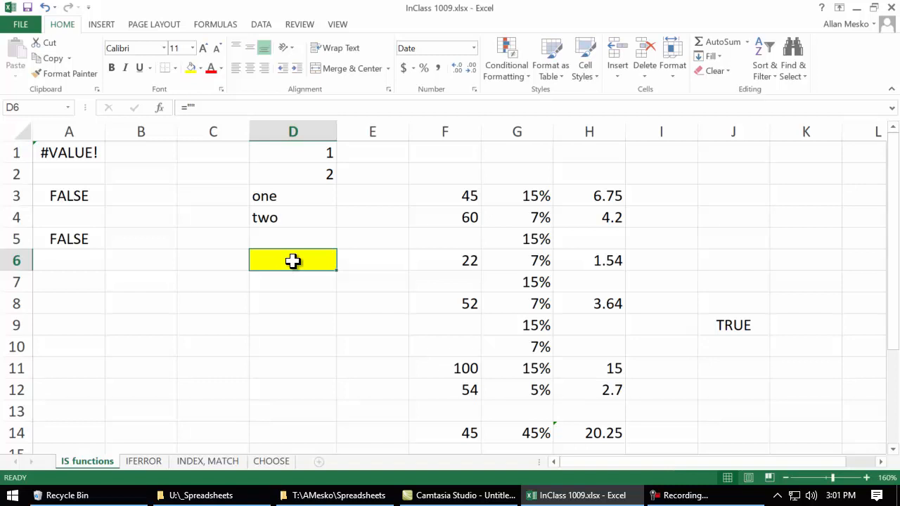
click(241, 106)
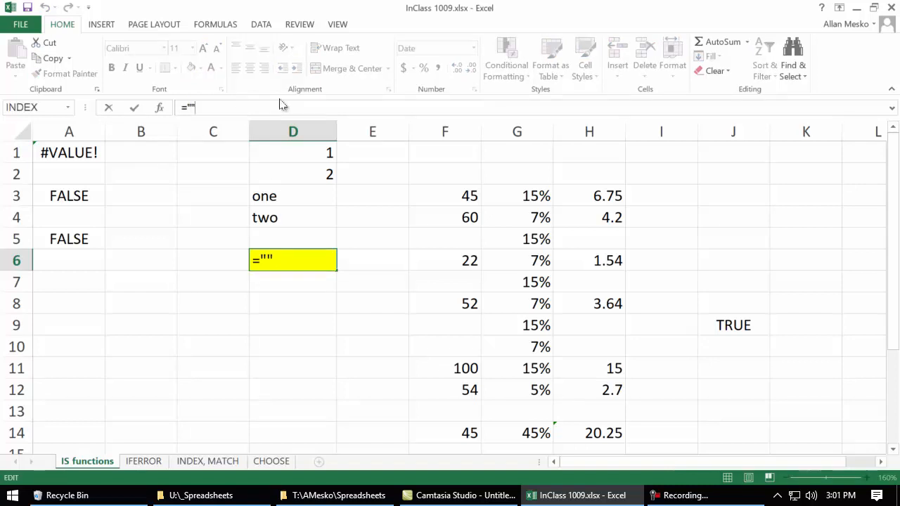
key(BackSpace)
key(BackSpace)
key(BackSpace)
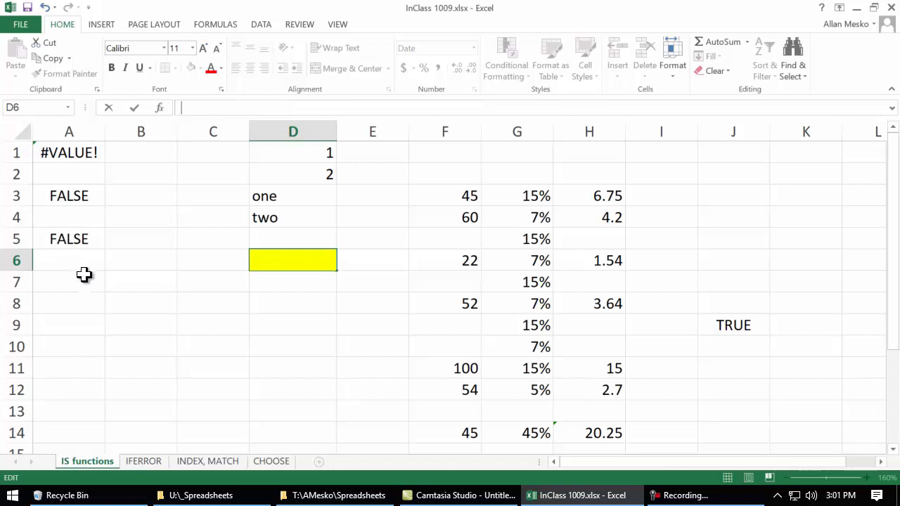
key(Return)
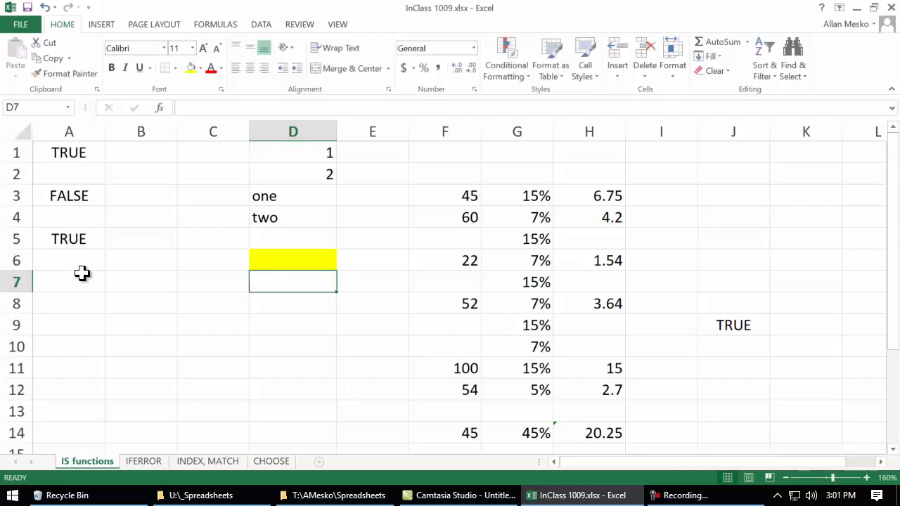
double_click(57, 239)
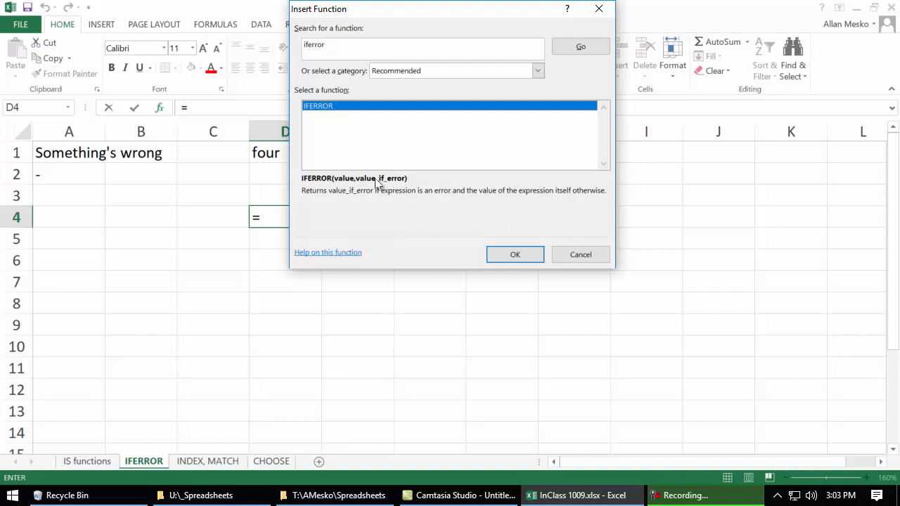
Review the Value and Value_if_error arguments of the IFERROR function for cell D4 and cancel without inserting it
click(514, 256)
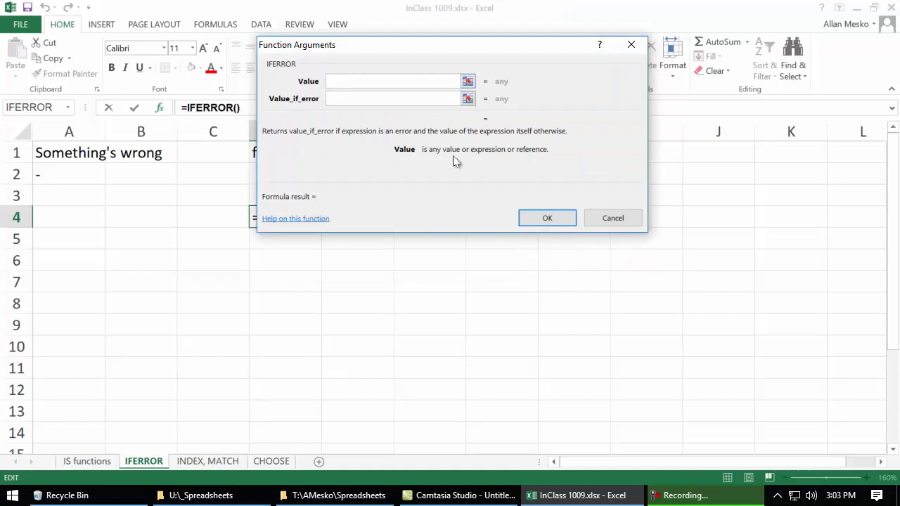
click(364, 98)
click(615, 219)
Widen column A beyond the text in A1 and open the IFERROR formula in A1 for editing
click(74, 154)
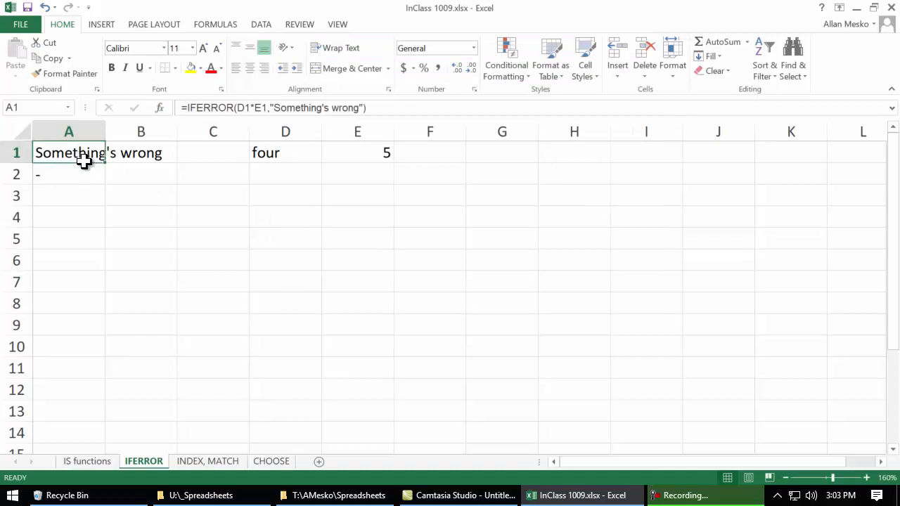
double_click(82, 153)
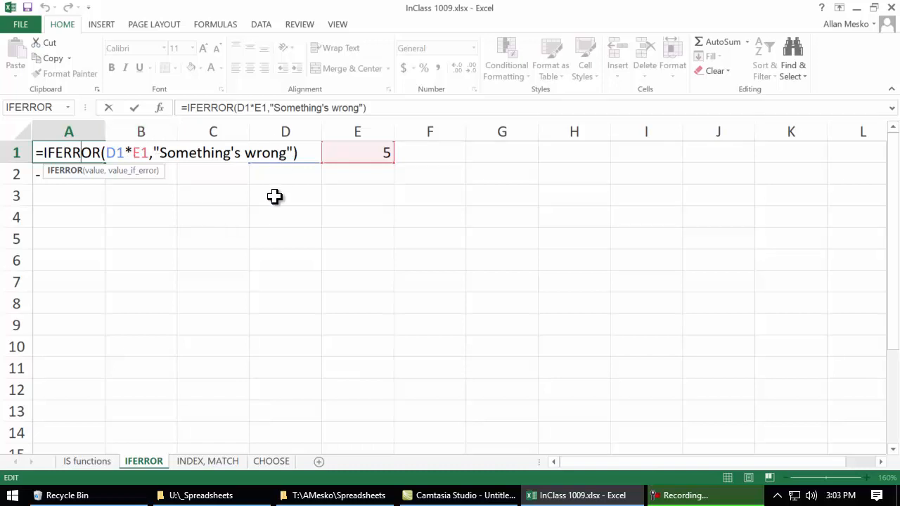
key(Escape)
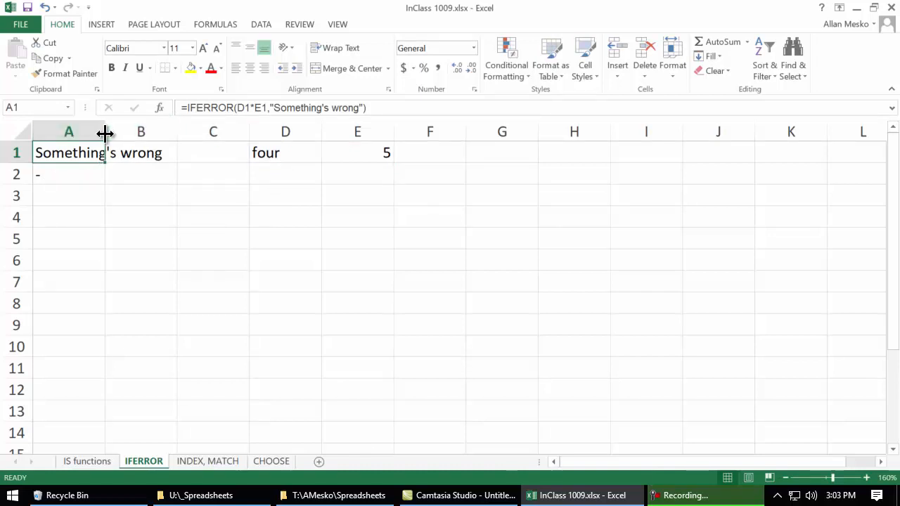
drag(105, 133, 228, 133)
key(F2)
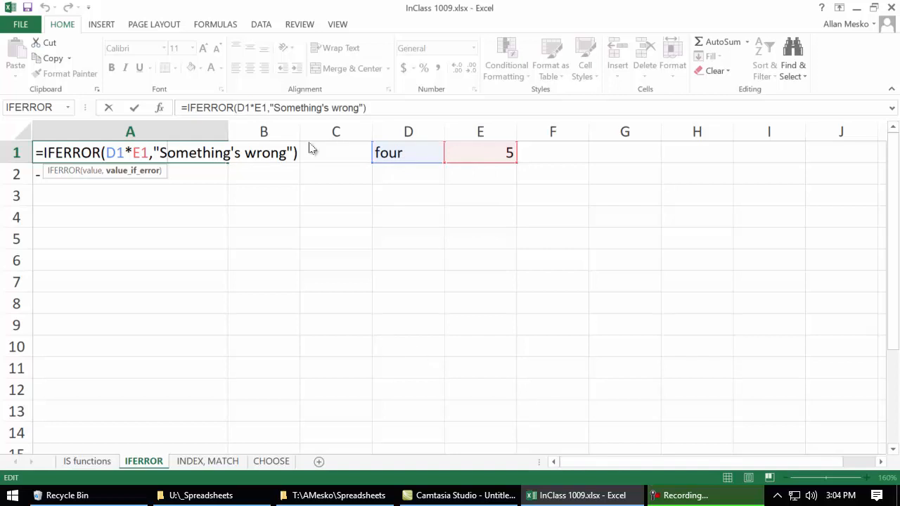
Close the IFERROR formula in A1 and enter the formula =D1*E1 in cell A3
key(ctrl+Return)
double_click(113, 193)
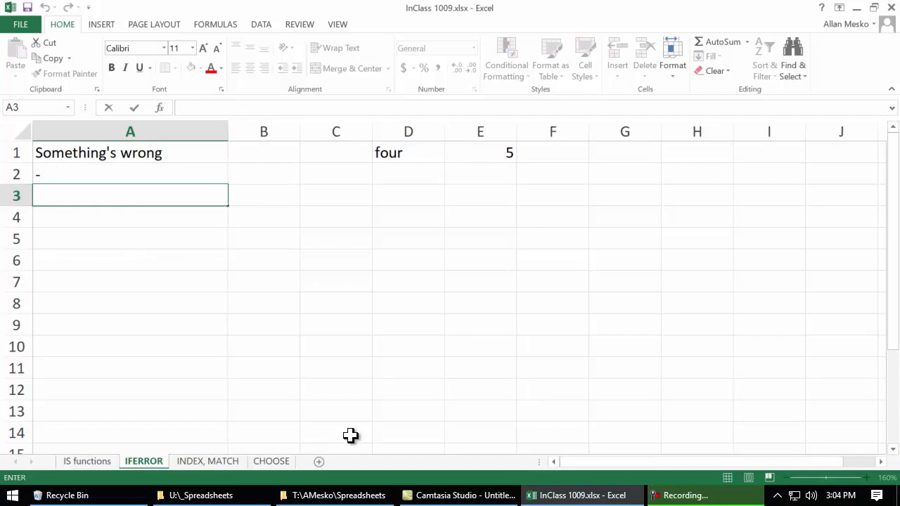
text(=)
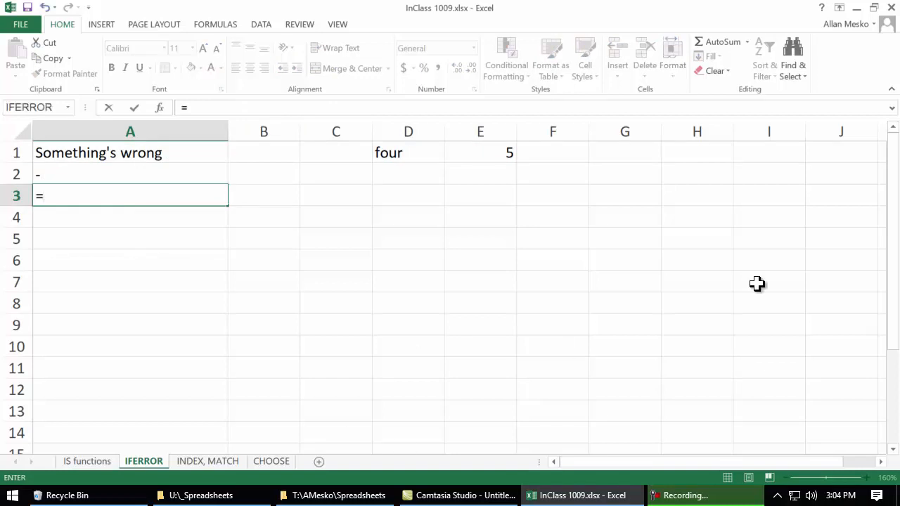
click(420, 152)
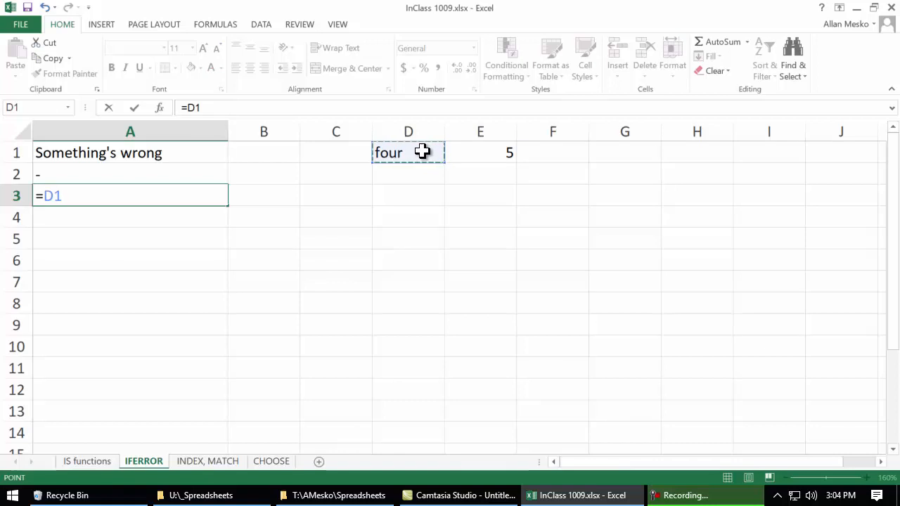
text(*)
click(459, 156)
key(Return)
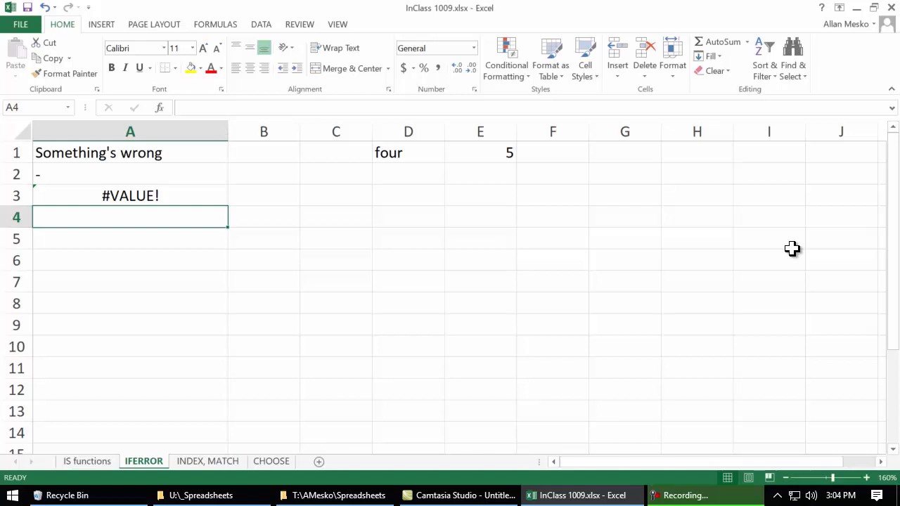
Replace the text in cell D1 with the number 4 and review the multiplication formula in A3
click(121, 152)
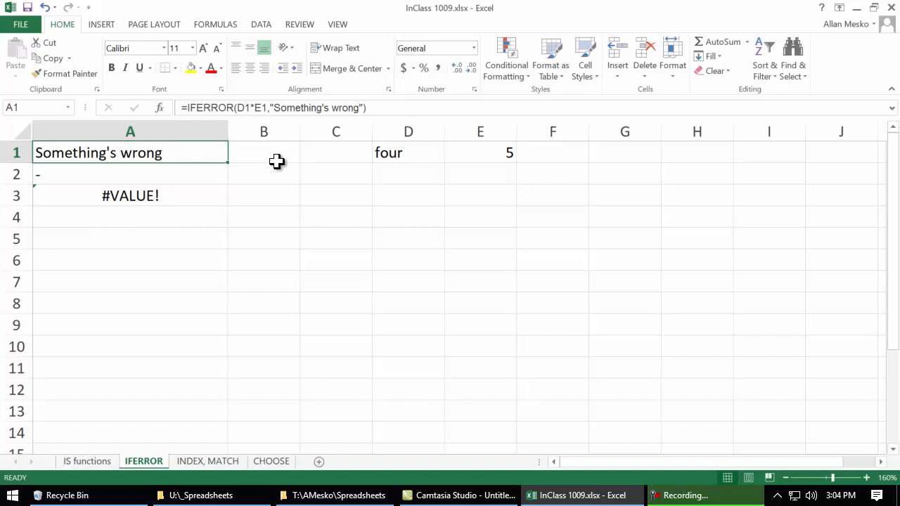
click(392, 153)
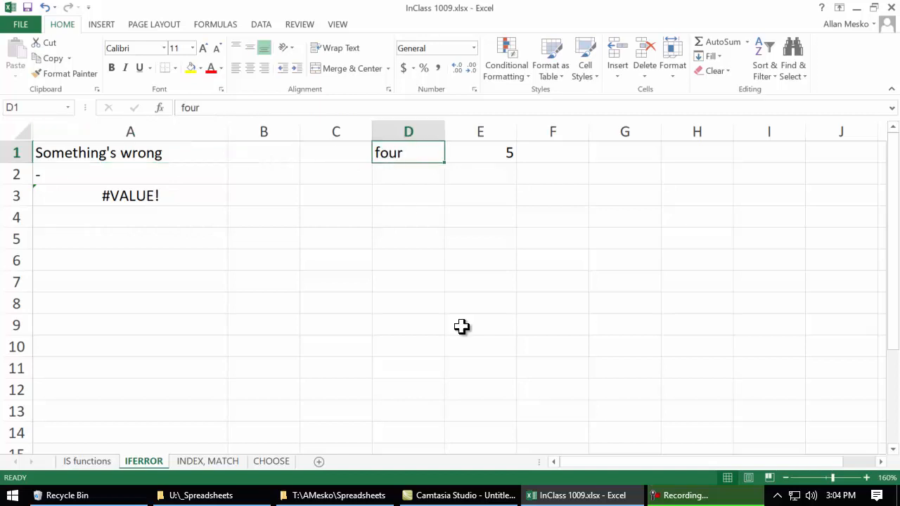
text(4)
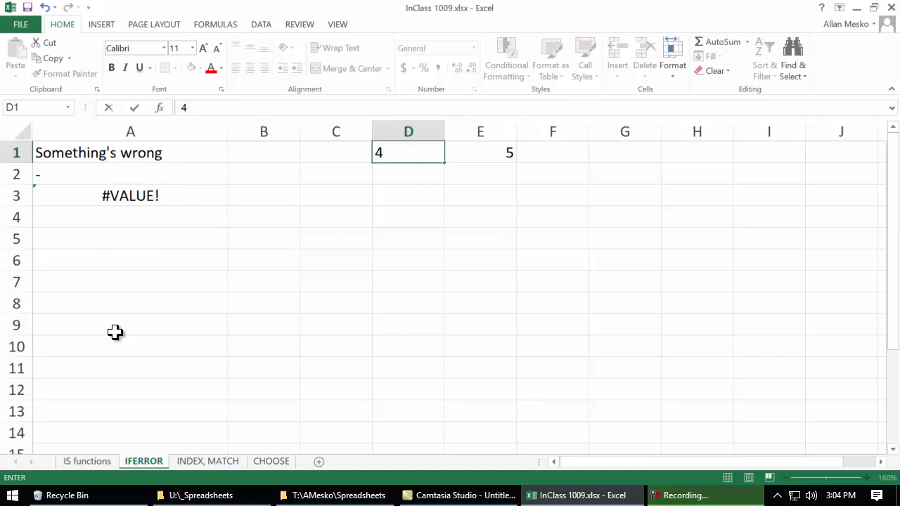
key(Return)
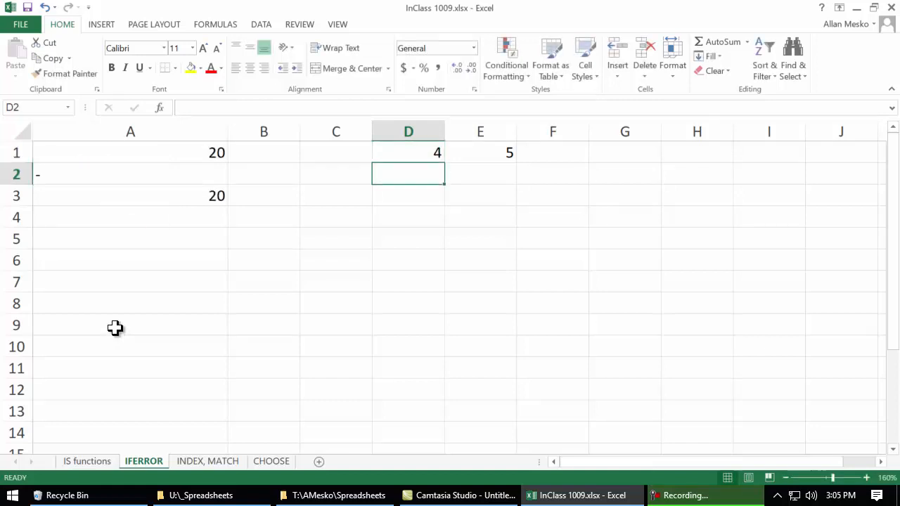
double_click(186, 202)
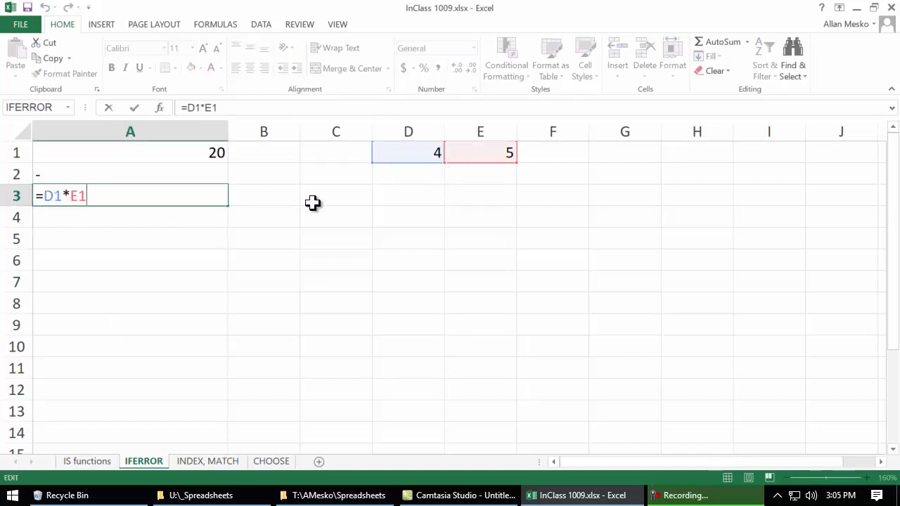
key(Escape)
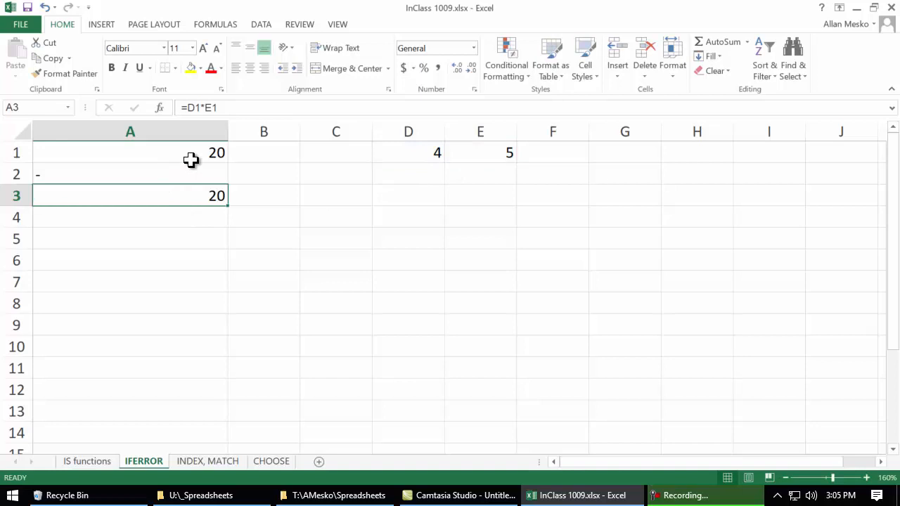
Enter the text six in cell D1 as the first factor of both formulas
click(394, 155)
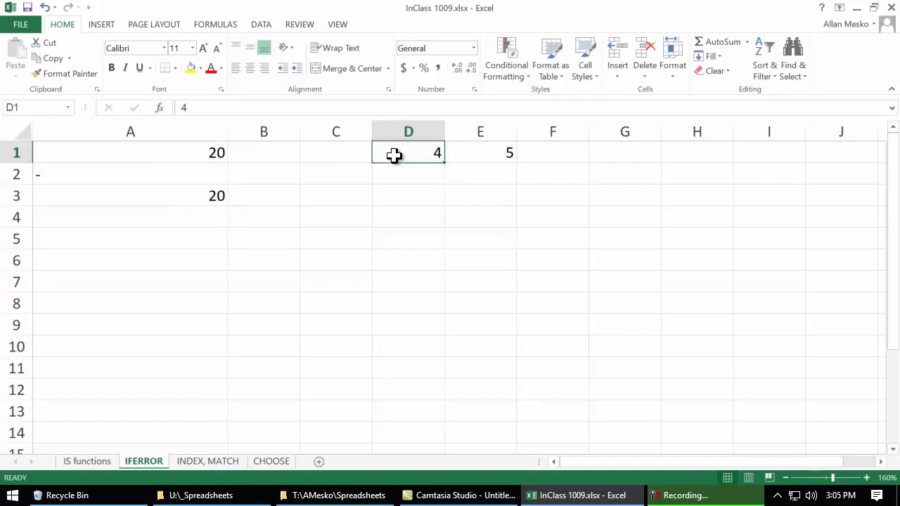
text(six)
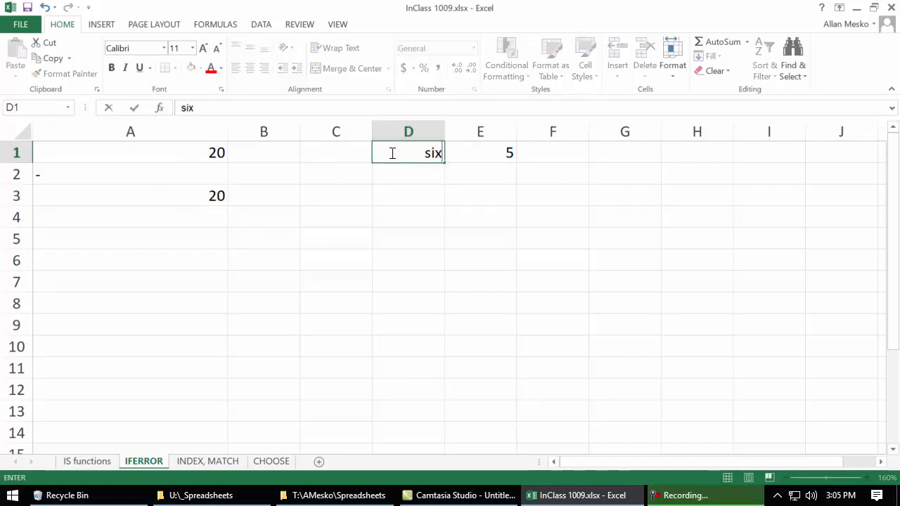
key(Return)
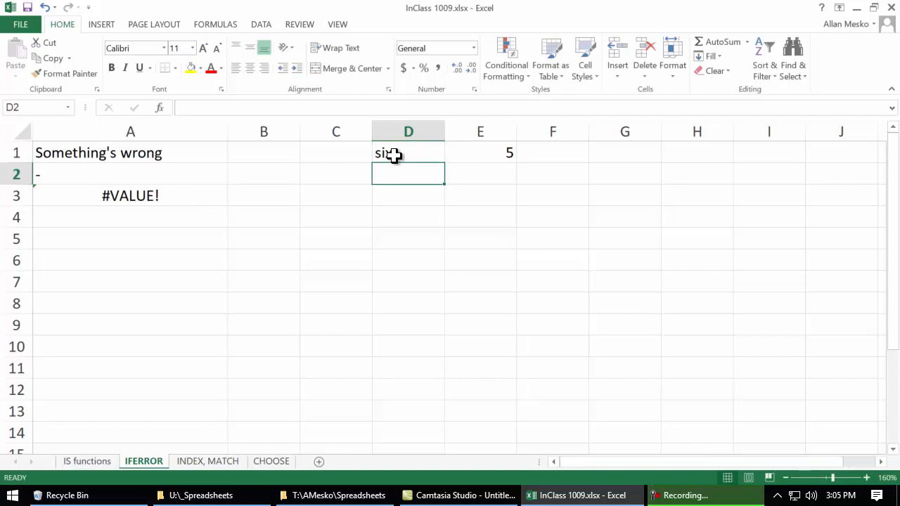
Wrap the D1*E1 formula in A3 in IFERROR with an empty string "" as the error value
double_click(153, 196)
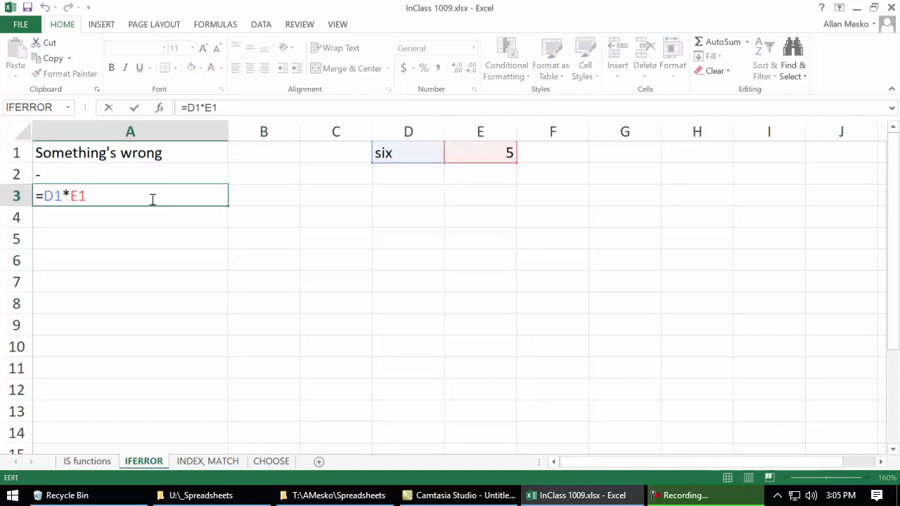
text(iferror(D1*E1)
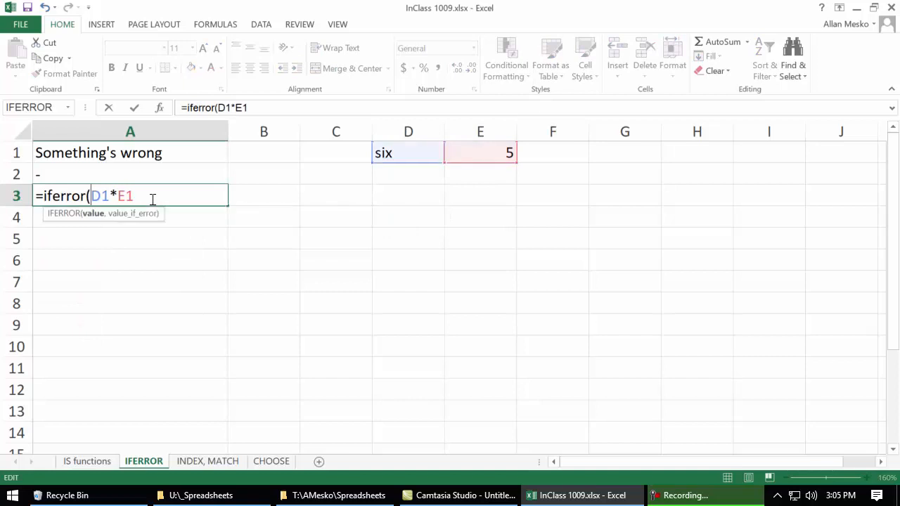
text(,"")
key(Return)
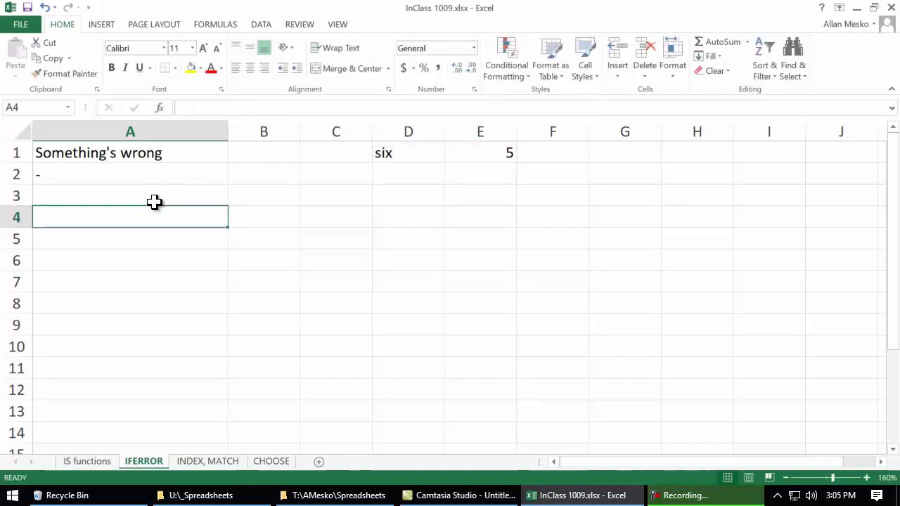
click(192, 196)
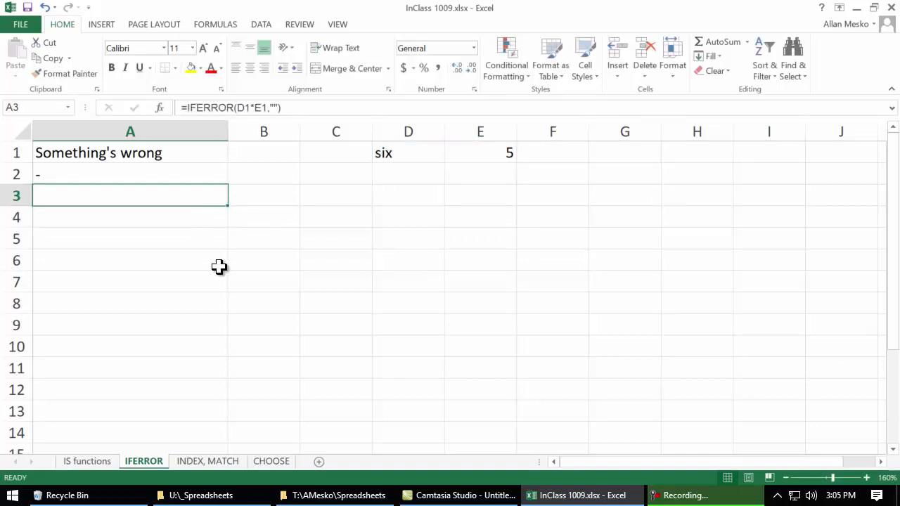
Replace the text in cell D1 with the number 6
click(393, 153)
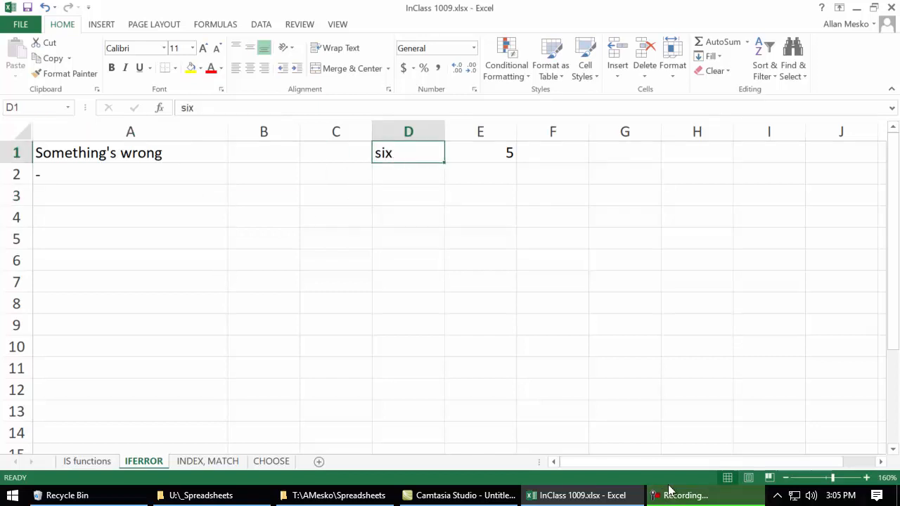
text(6)
key(Return)
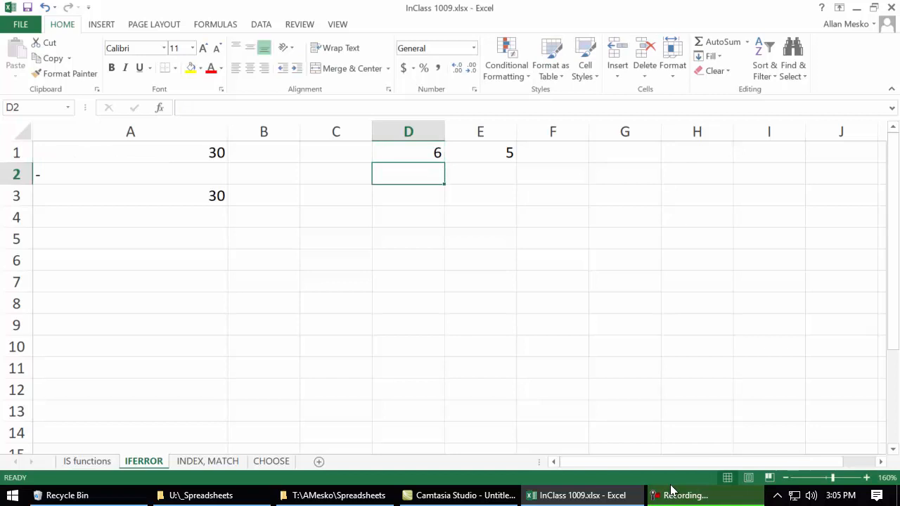
Switch to the INDEX, MATCH sheet and review the numeric INDEX formula in cell F10
click(218, 461)
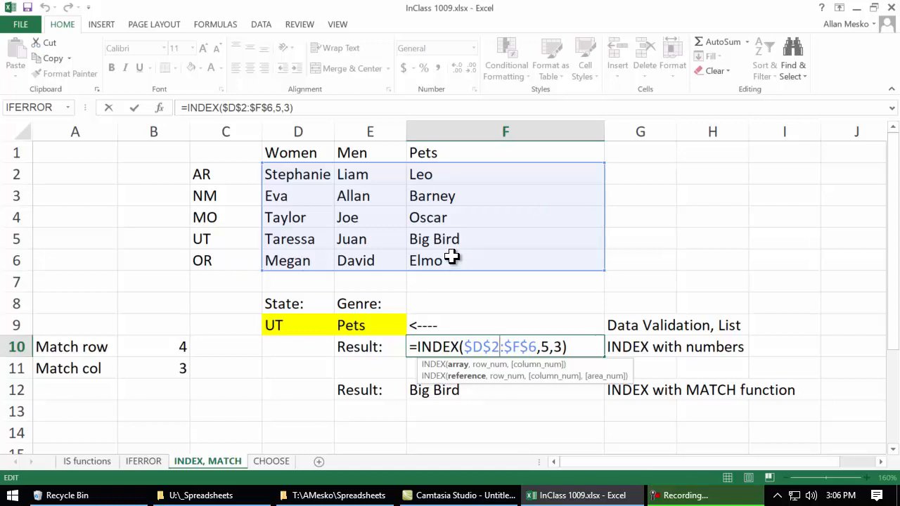
key(Return)
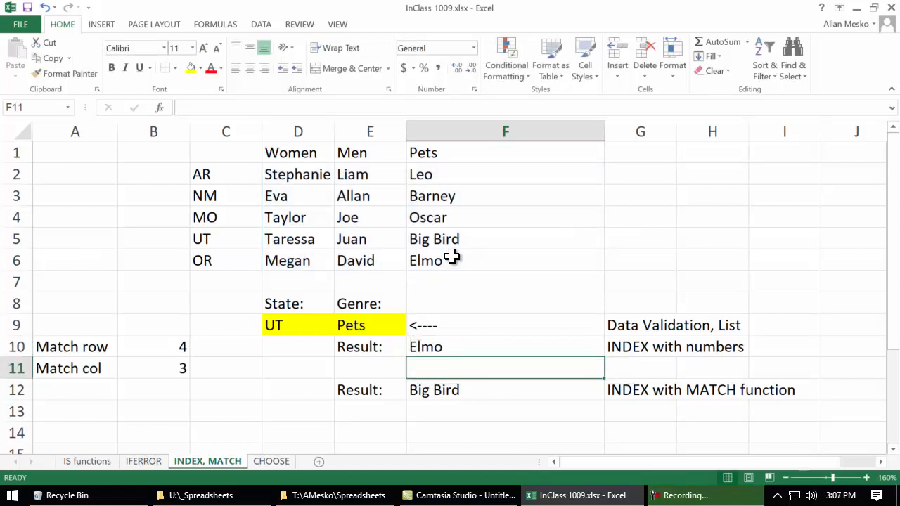
click(568, 349)
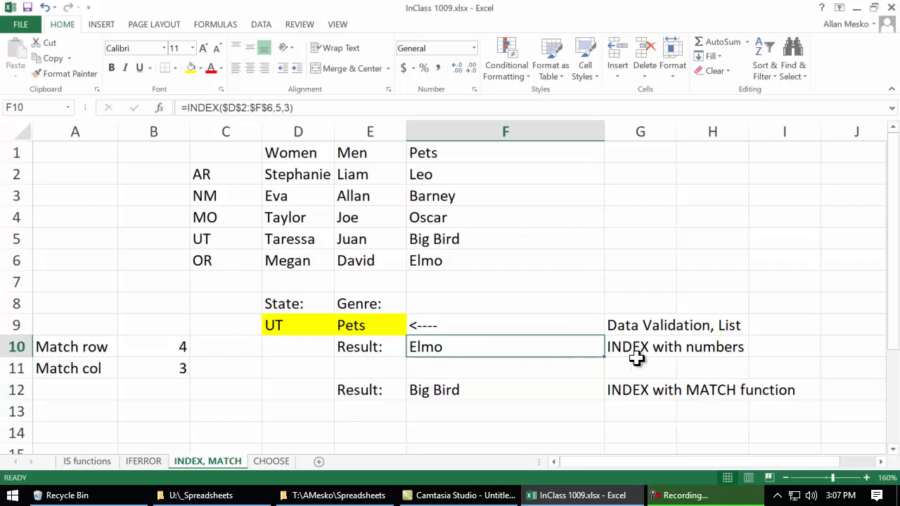
Set the row and column numbers of the INDEX formula in F10 to 2 and 2
double_click(567, 349)
click(544, 340)
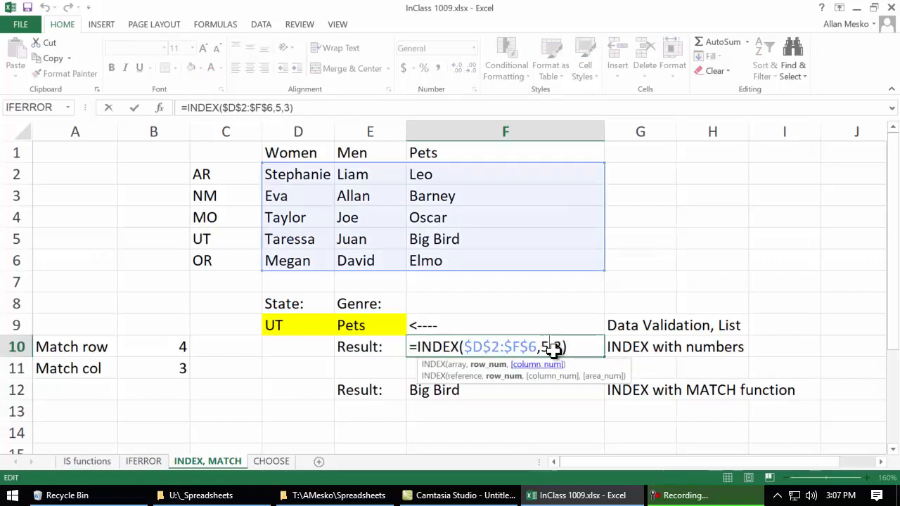
key(BackSpace)
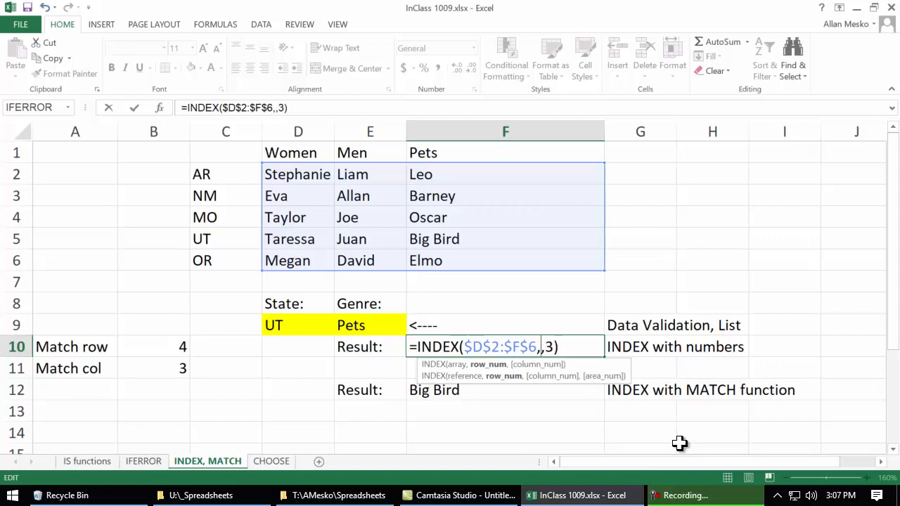
text(2)
key(Right)
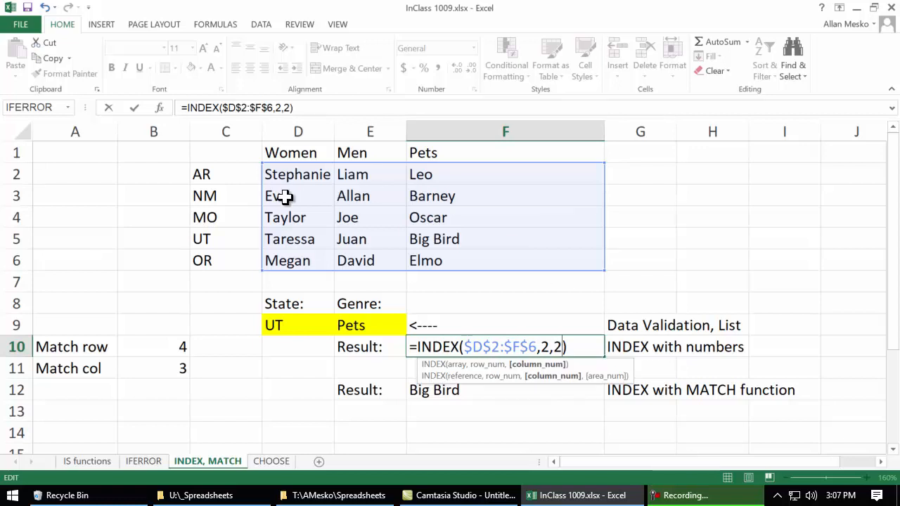
key(Return)
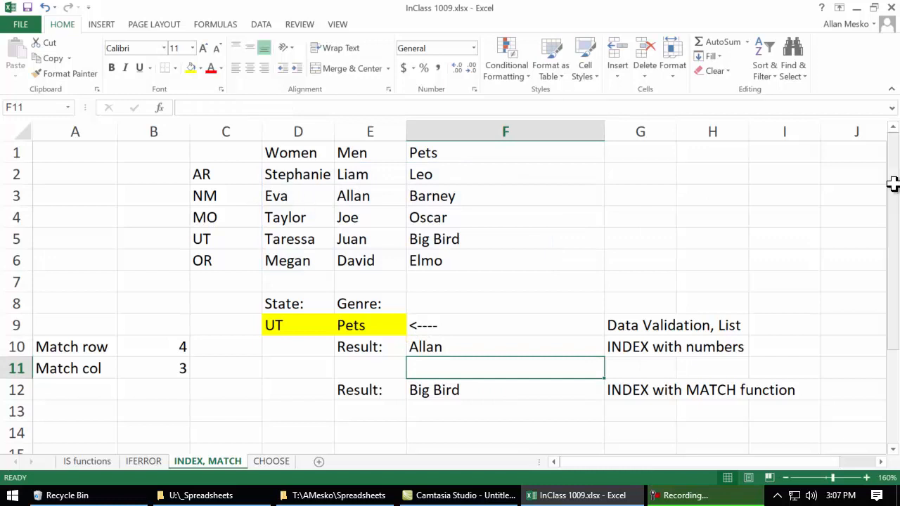
Try column number 4 in the INDEX formula in F10 and undo the last two edits to that formula
double_click(476, 345)
drag(464, 346, 538, 346)
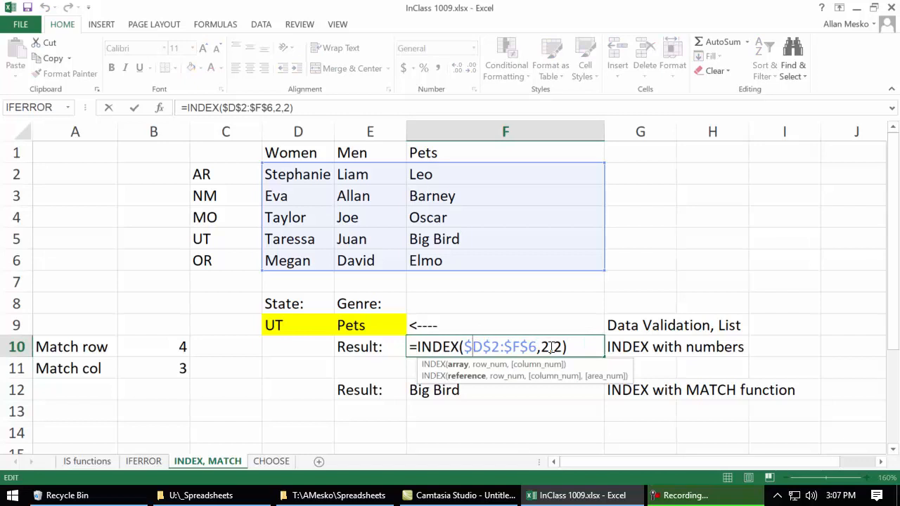
drag(553, 345, 559, 342)
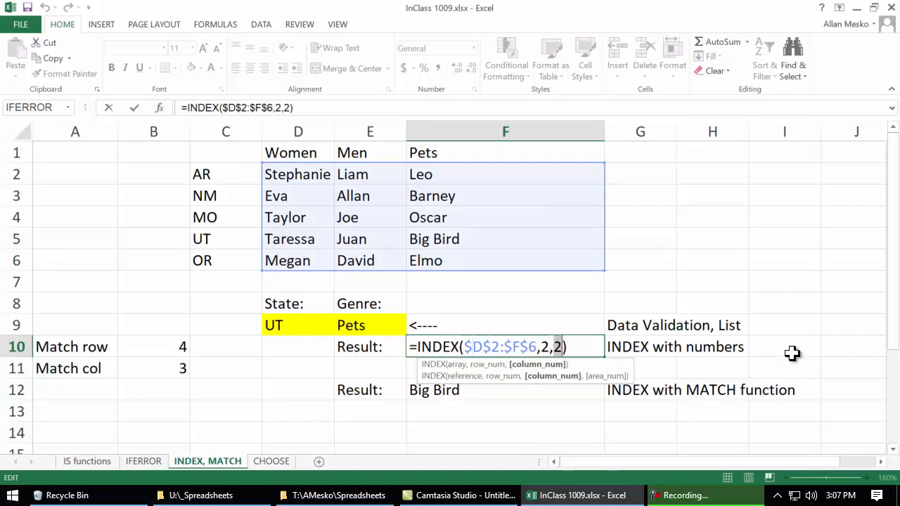
text(4)
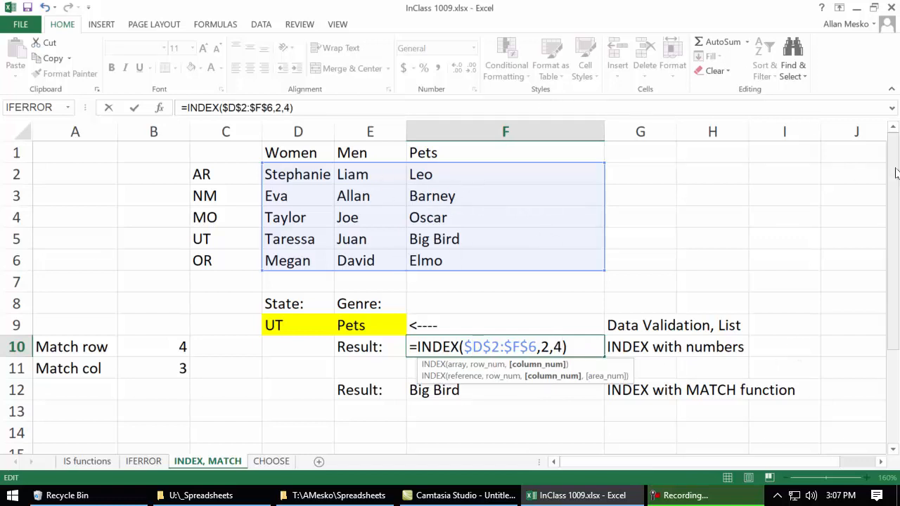
key(Return)
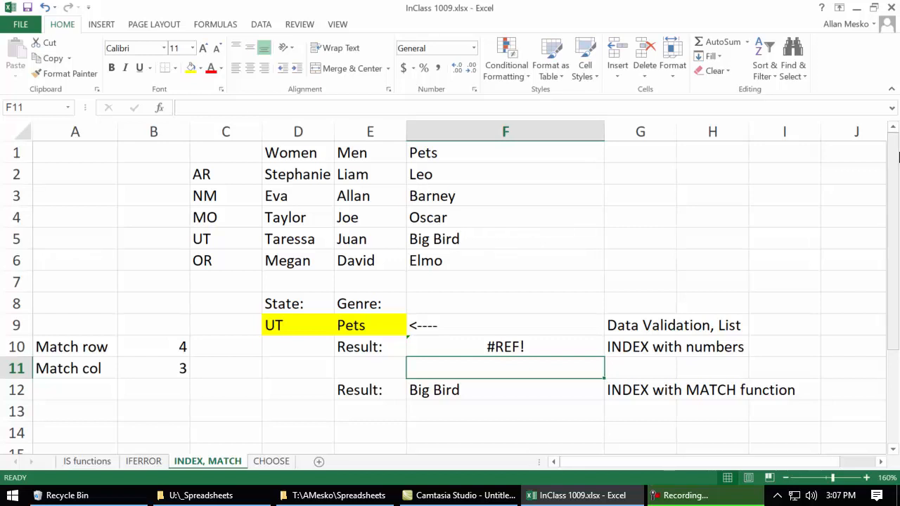
key(ctrl+z)
key(ctrl+z)
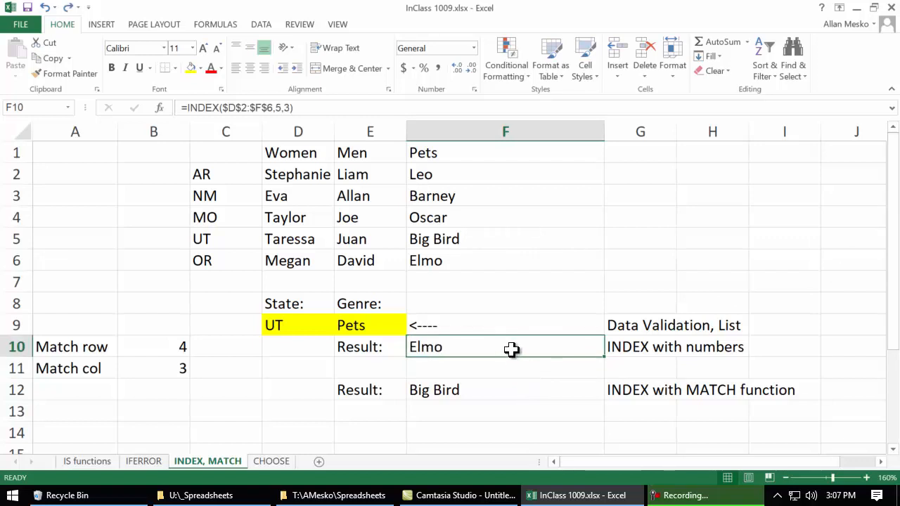
Review the INDEX formula in F10 and the UT row entries in cells C5 and D5
double_click(511, 345)
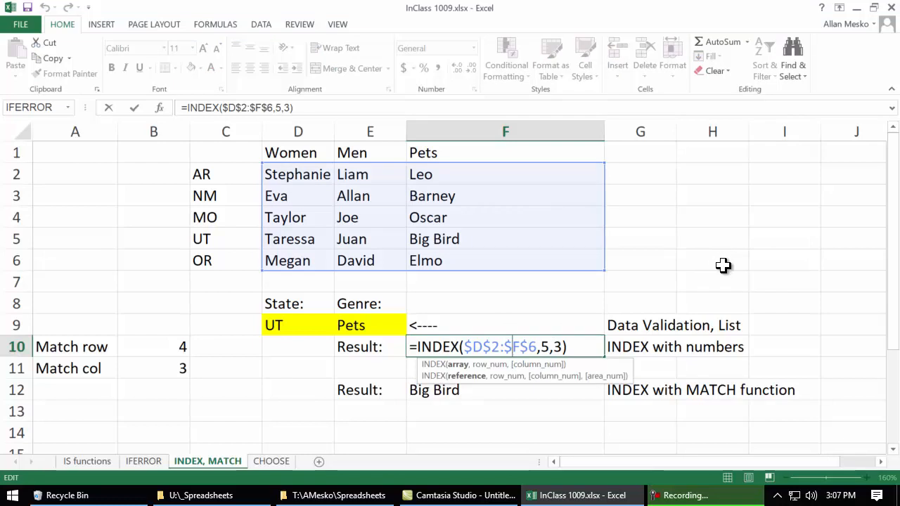
key(ctrl+Return)
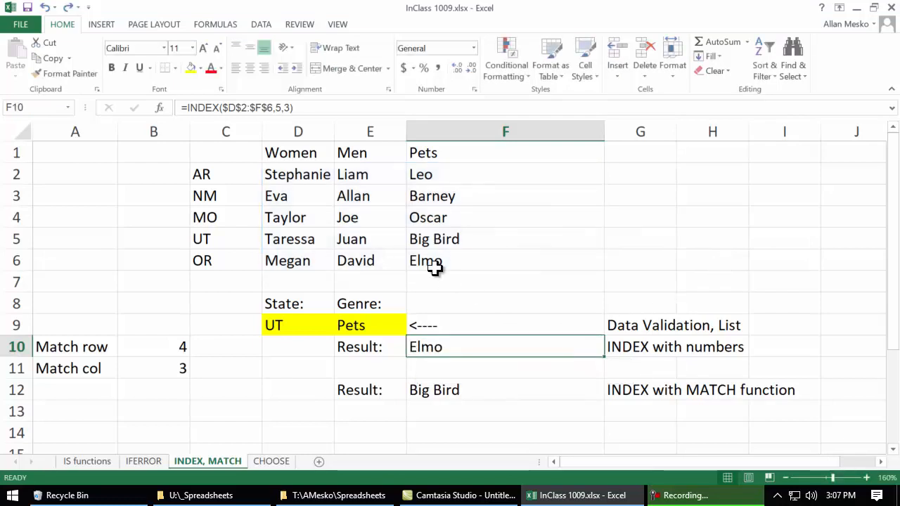
click(236, 243)
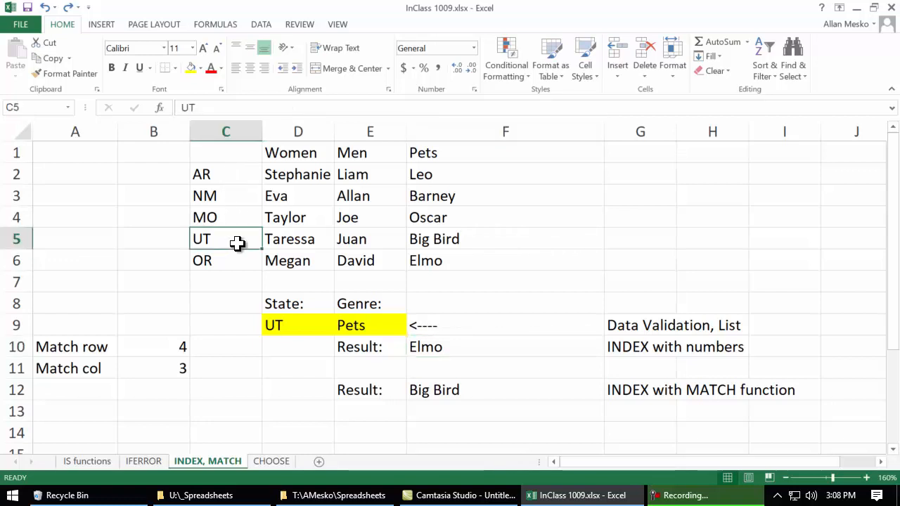
click(304, 239)
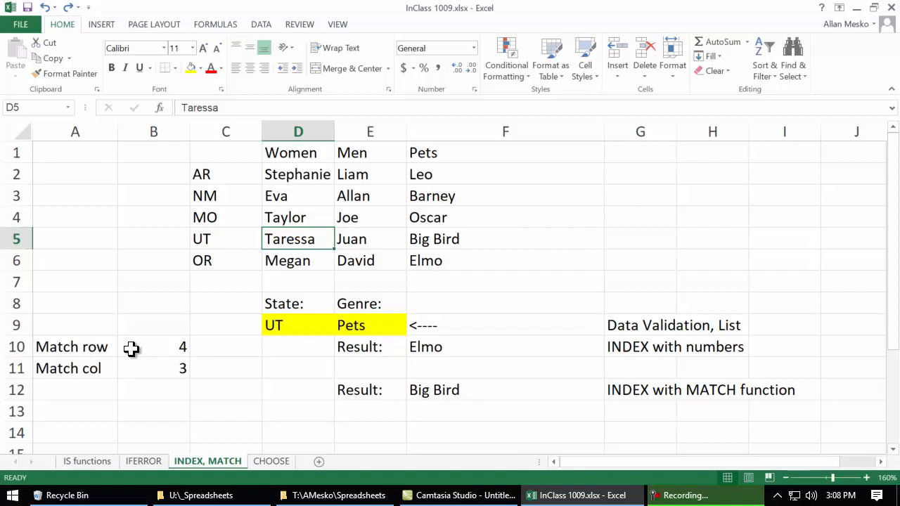
Review the lookup value, lookup array and match type arguments of the Match row formula in B10
double_click(128, 347)
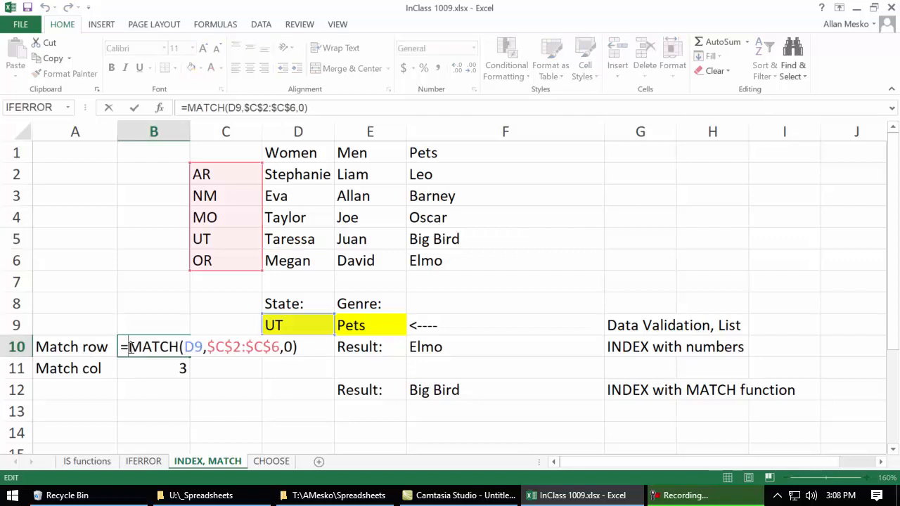
click(187, 347)
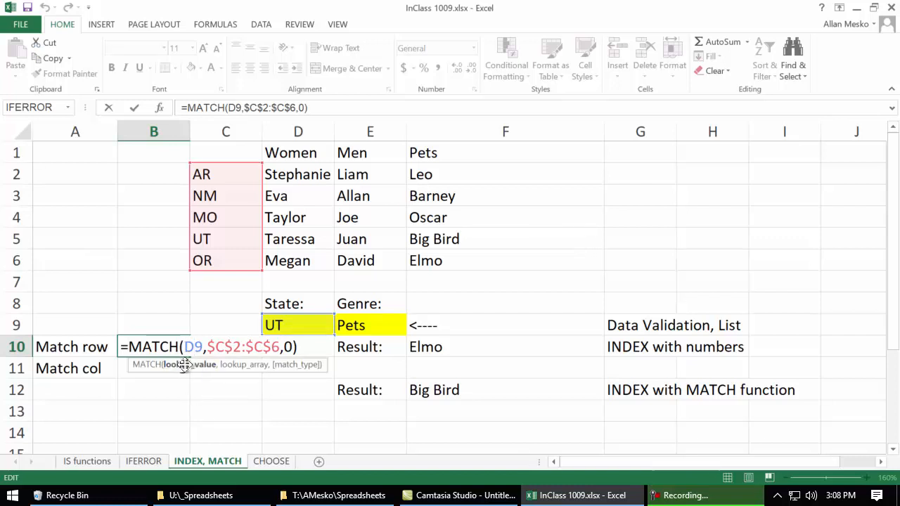
click(231, 342)
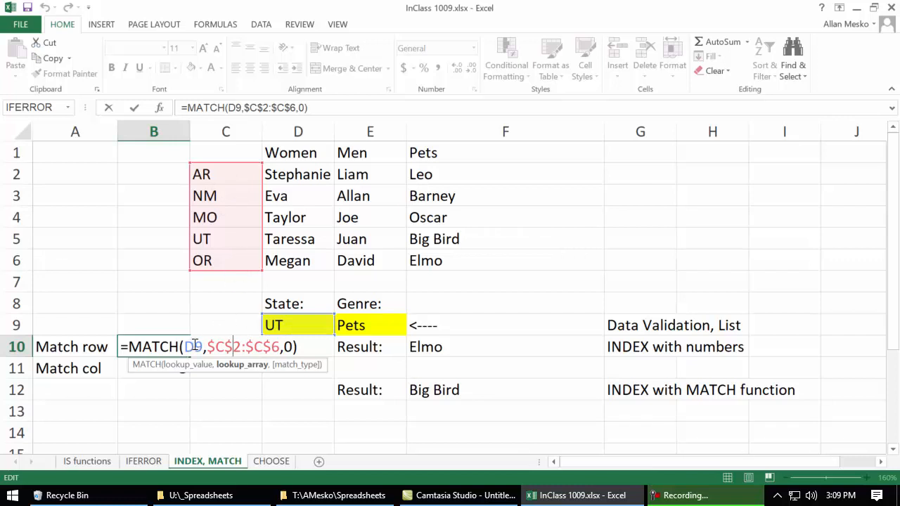
click(287, 346)
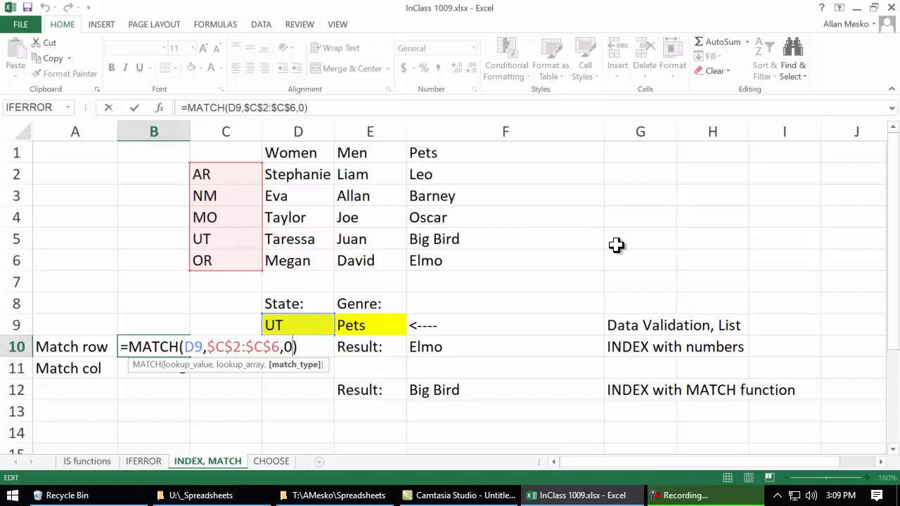
key(Return)
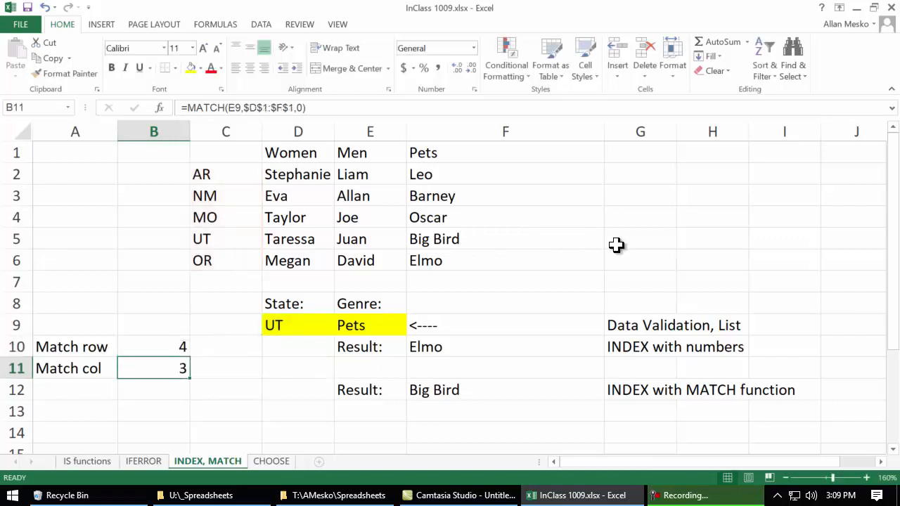
click(157, 344)
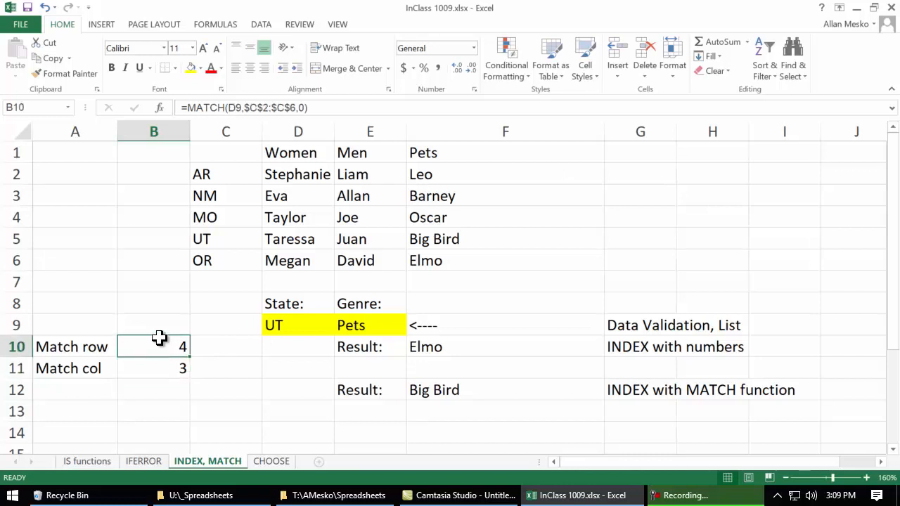
Change the state codes in the lookup column to UT in C3 and NM in C5
click(222, 196)
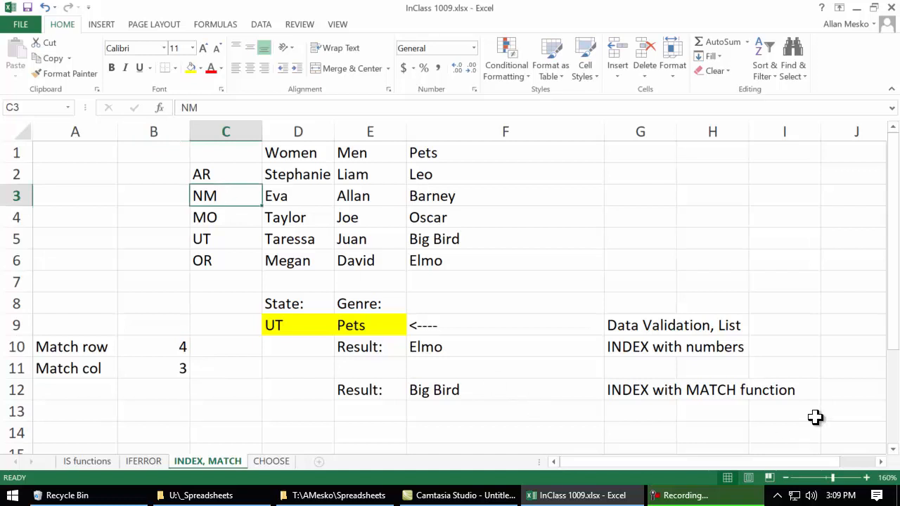
text(UT)
key(BackSpace)
text(t)
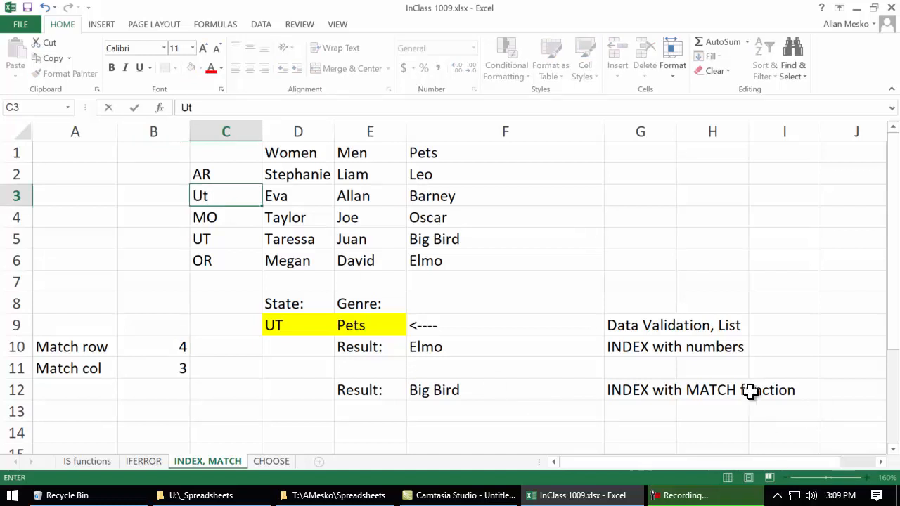
text(T)
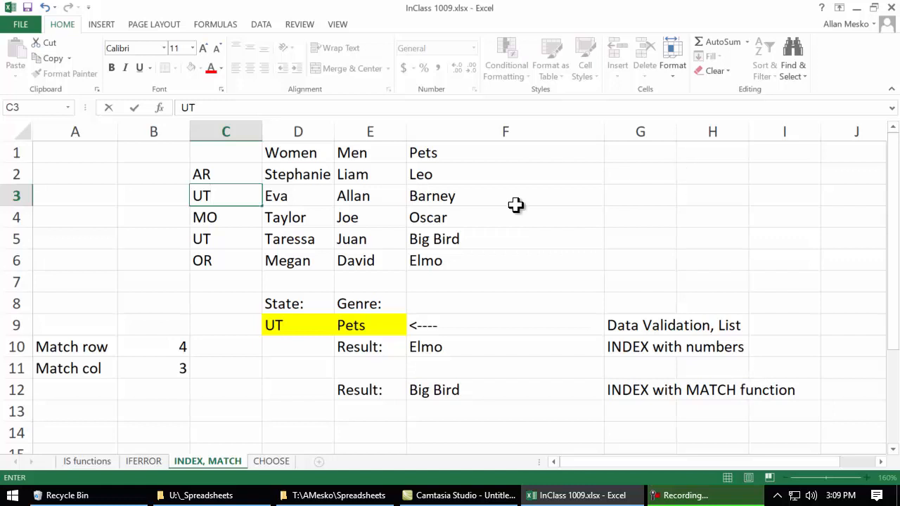
click(224, 239)
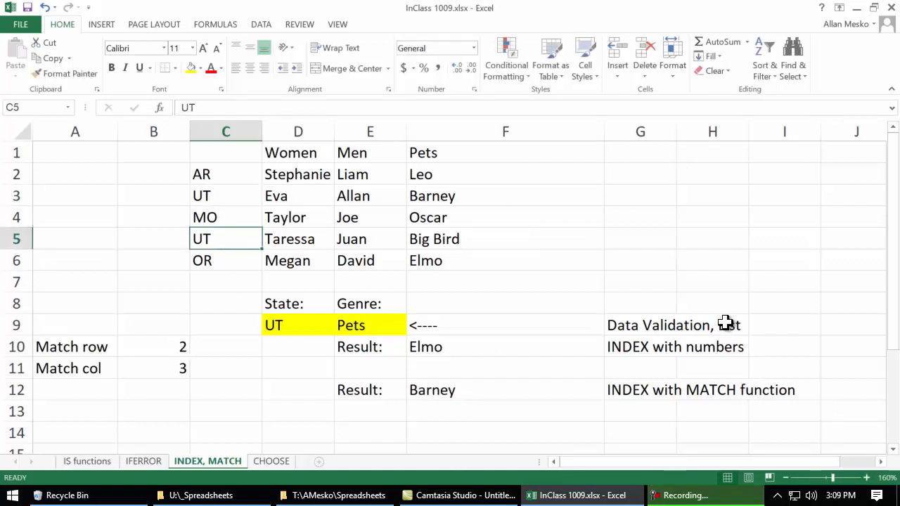
text(NM)
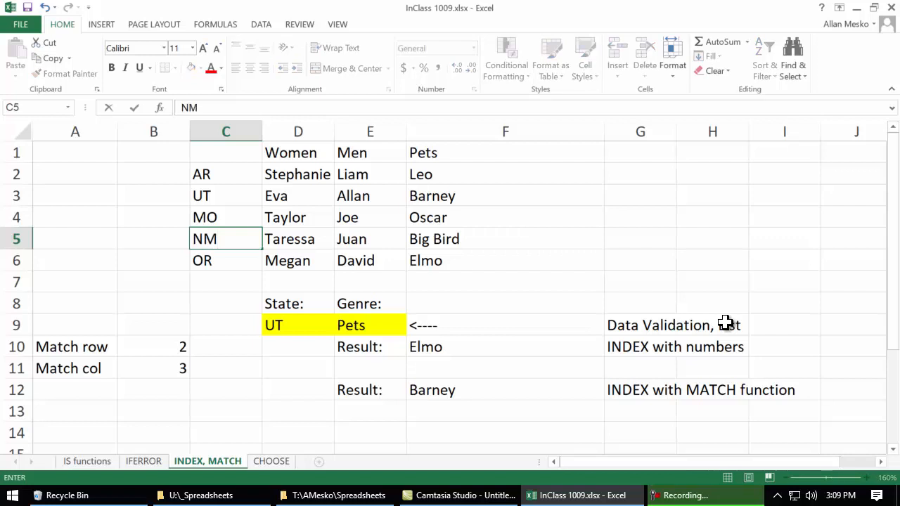
key(Return)
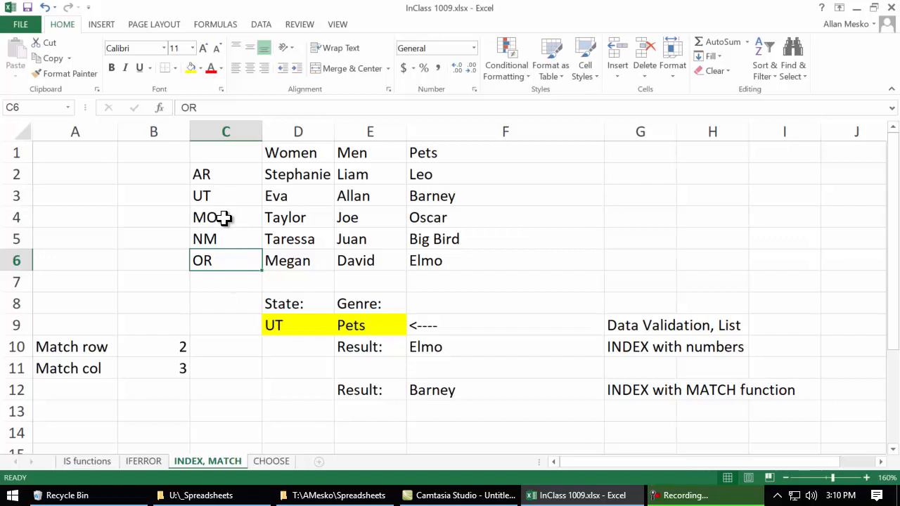
Restore the state codes by setting C5 to UT and C3 to NM
click(211, 242)
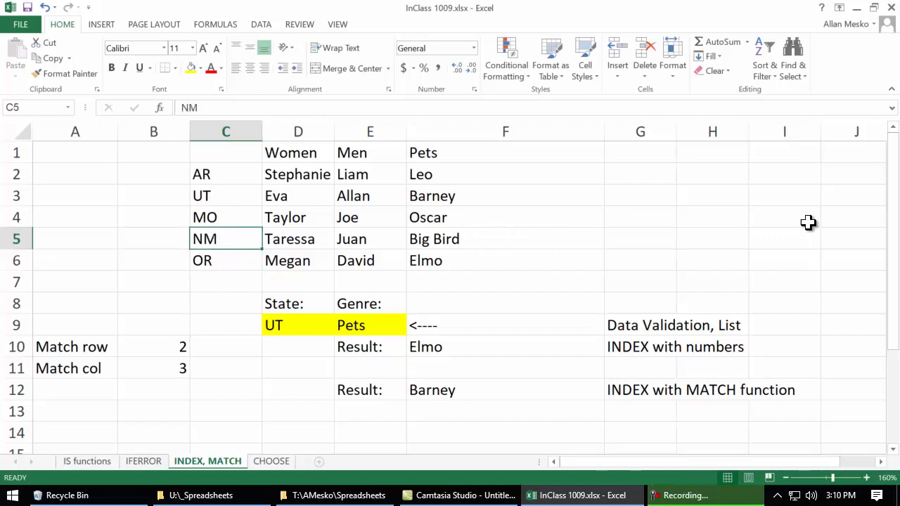
text(UT)
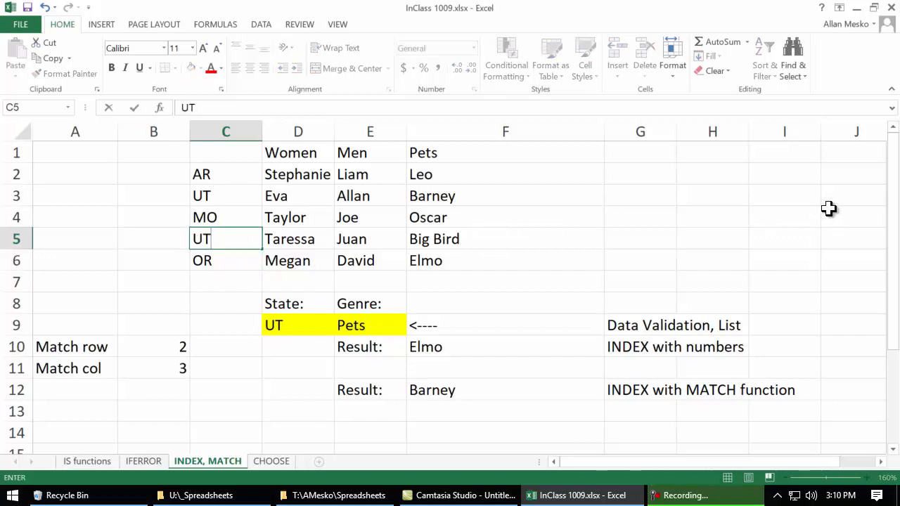
key(Return)
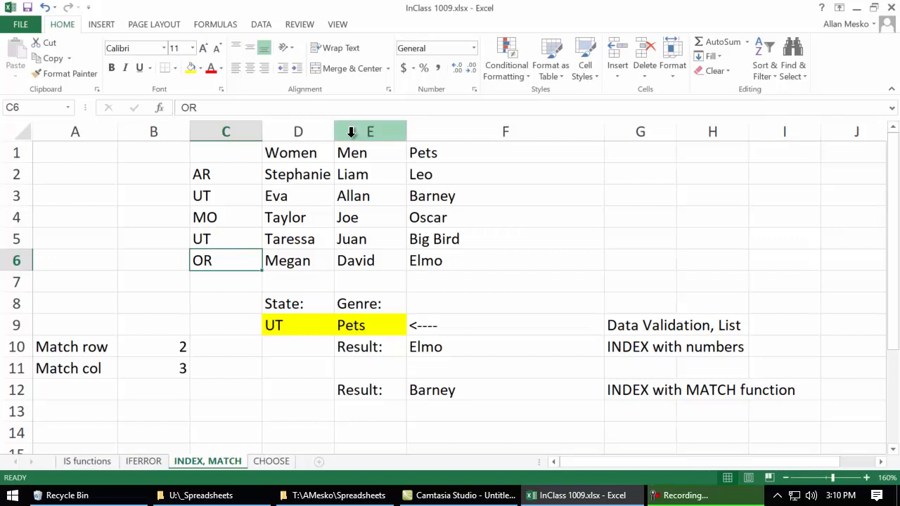
click(227, 197)
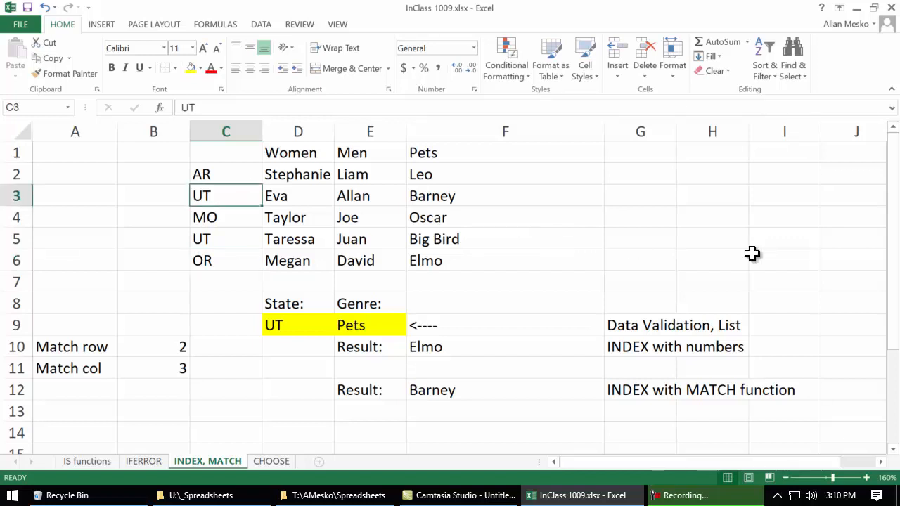
text(NM)
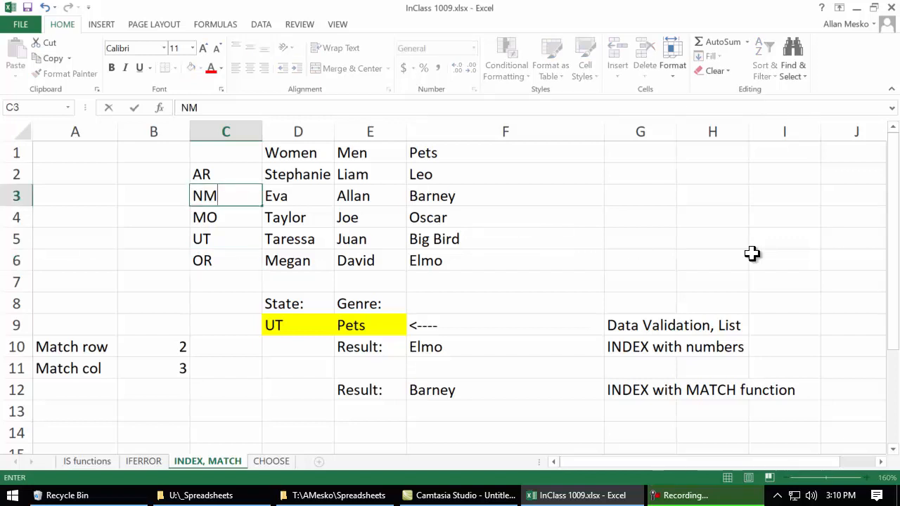
key(Return)
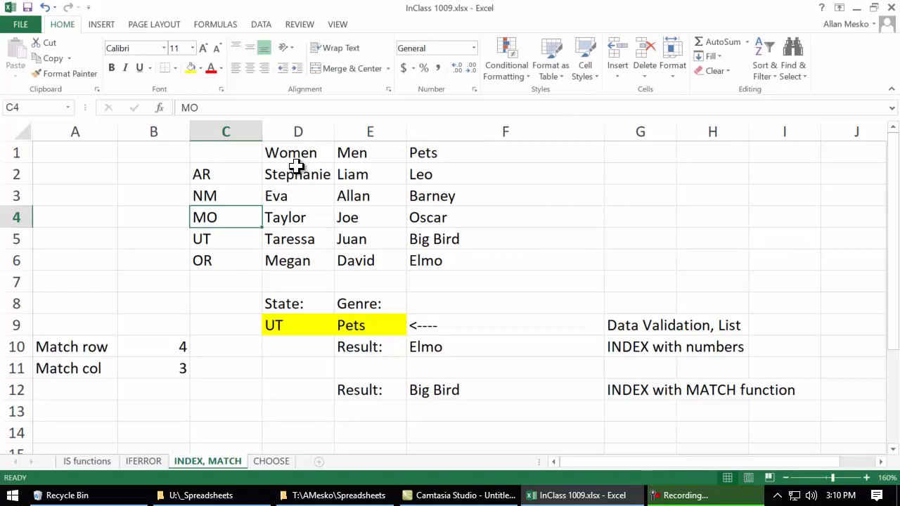
Review the arguments of the Match col MATCH formula in B11
click(149, 369)
double_click(149, 370)
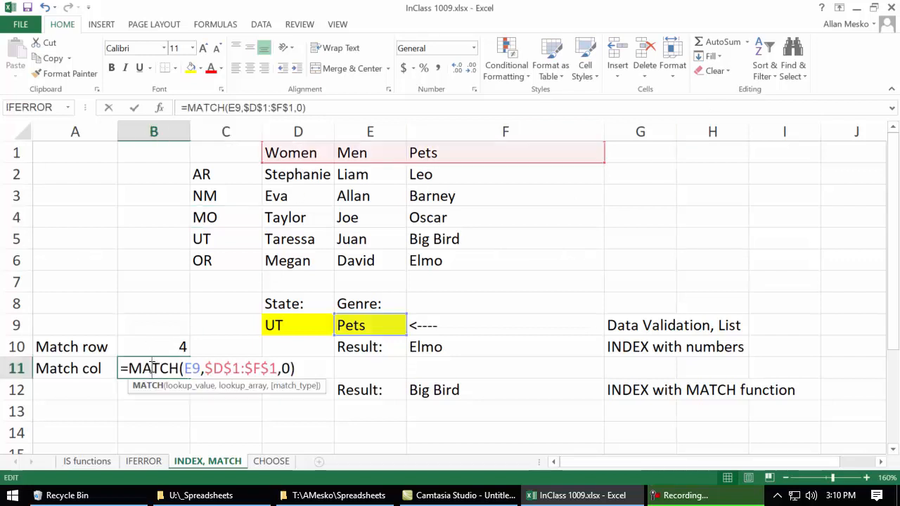
click(191, 366)
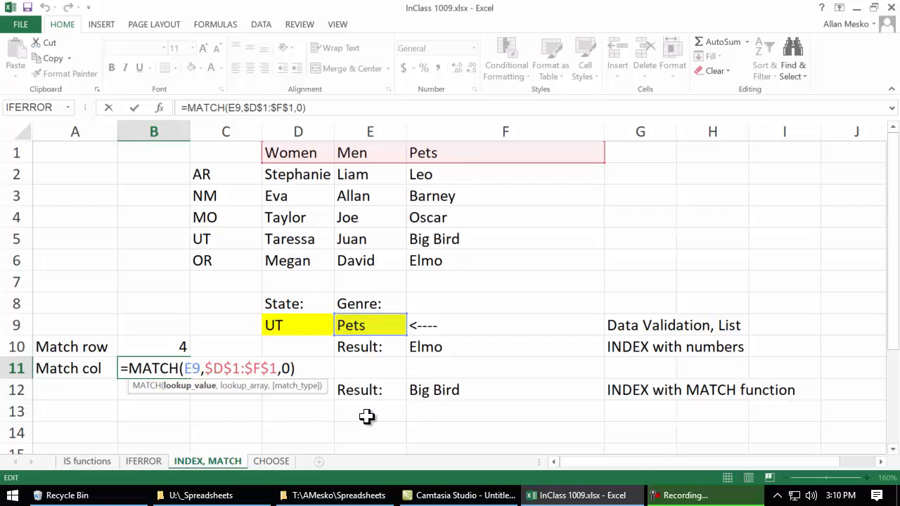
key(Return)
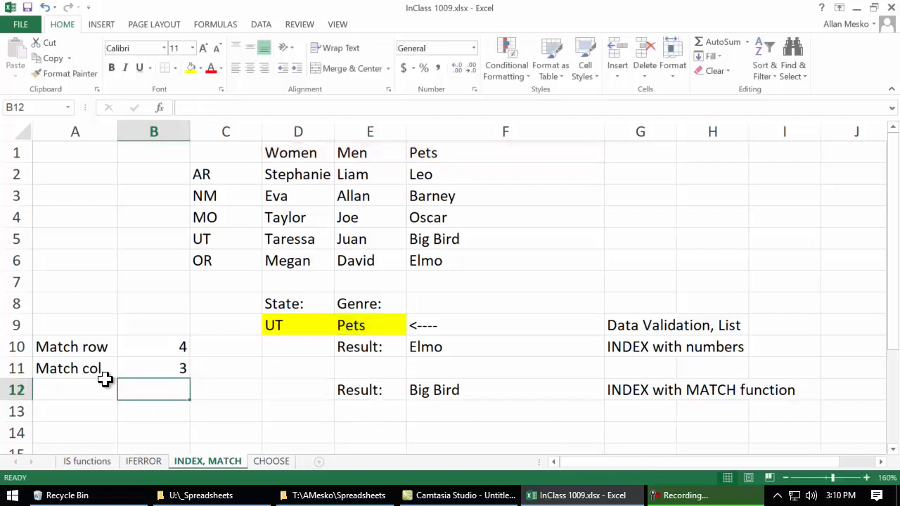
click(149, 364)
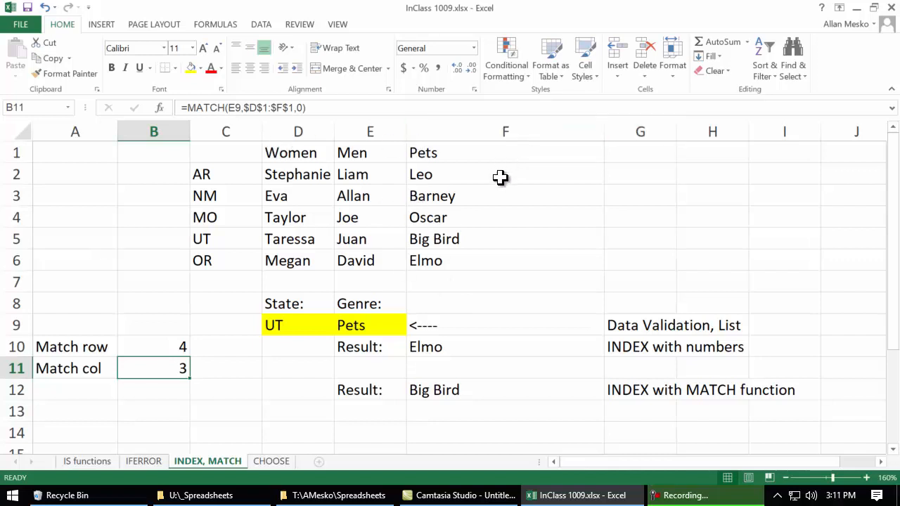
Change the header in D1 to Pets and compare it with the header in F1
click(312, 156)
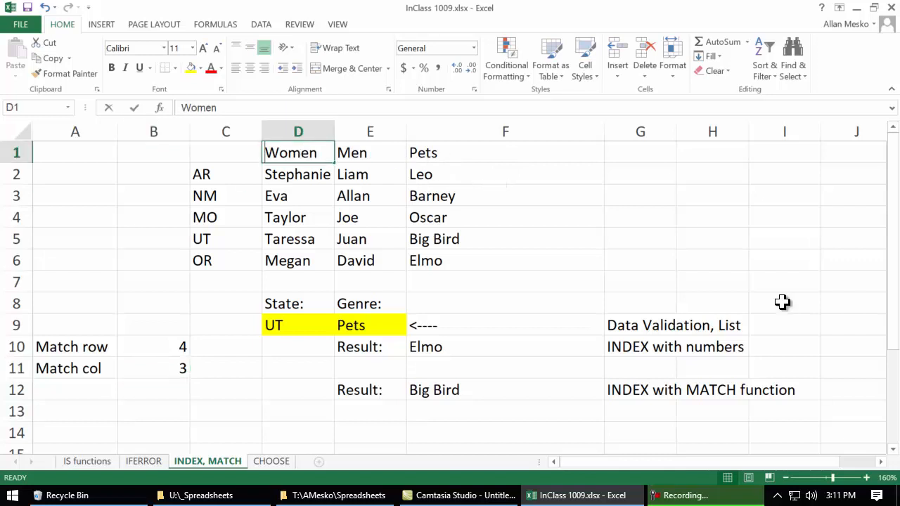
text(Pets)
key(Return)
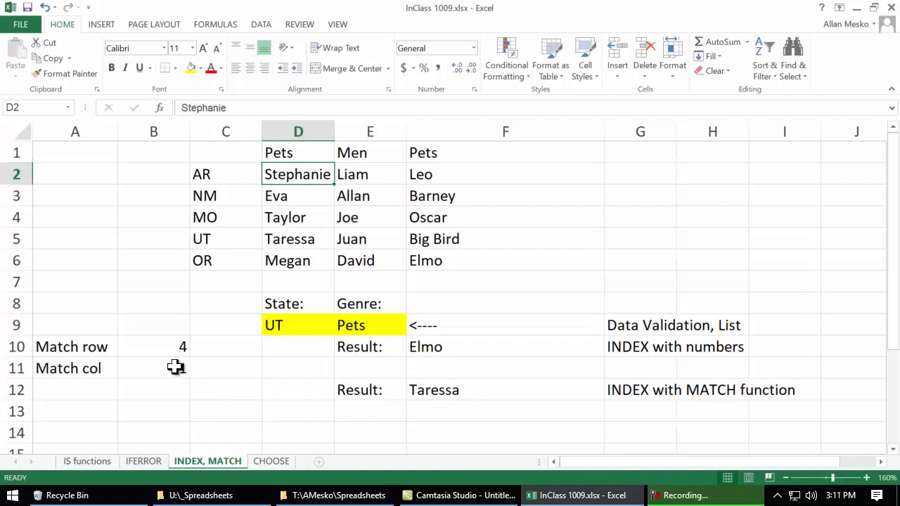
click(288, 153)
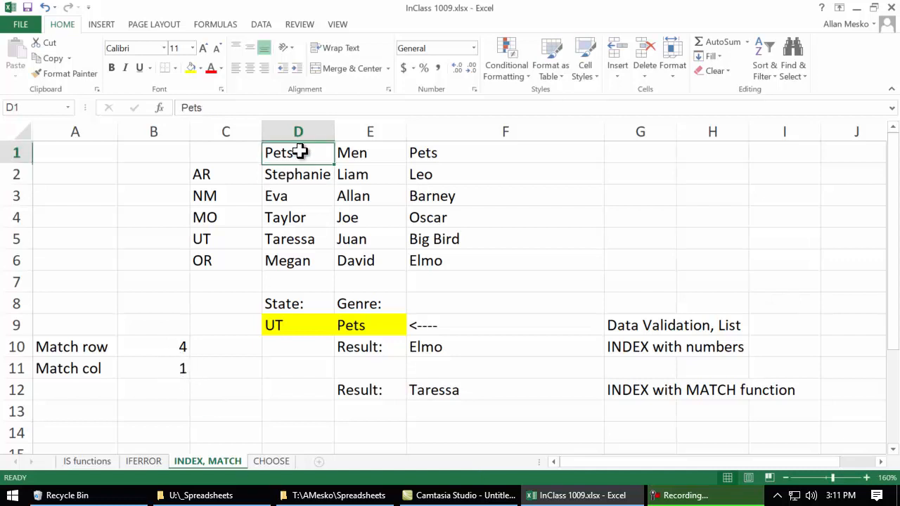
click(415, 154)
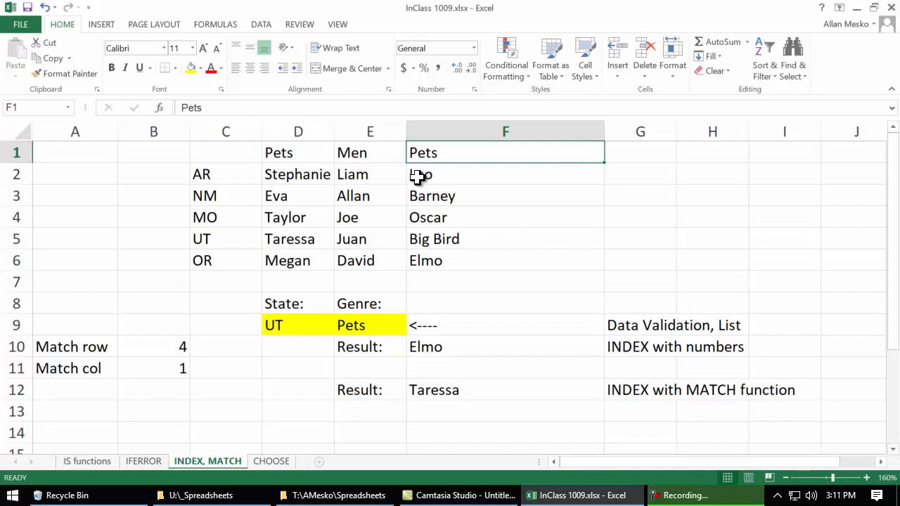
Set the header in D1 back to Women
click(305, 156)
text(Women)
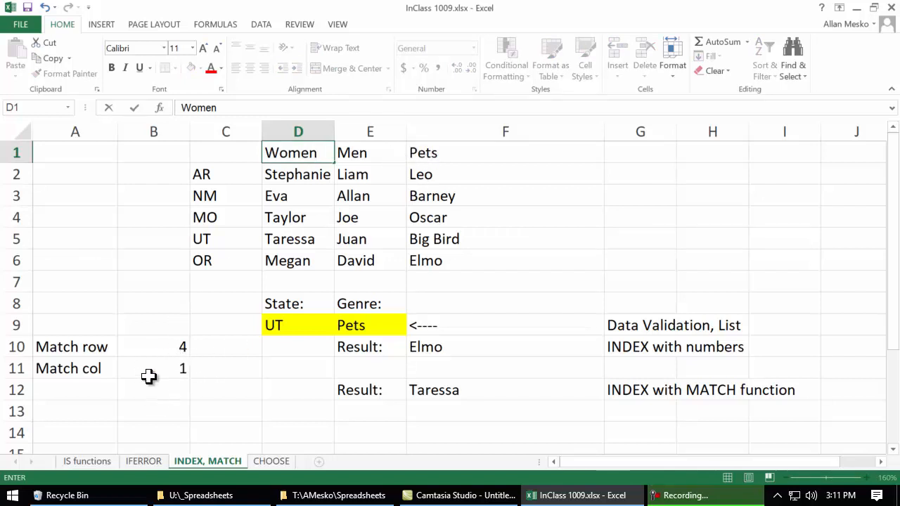
key(Return)
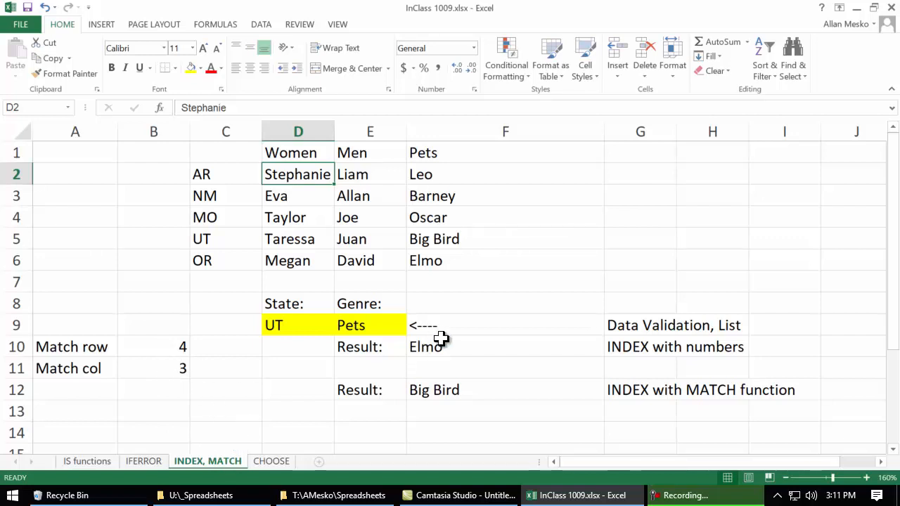
Set the row number of the INDEX formula in F10 to 4, keeping column number 3
double_click(540, 347)
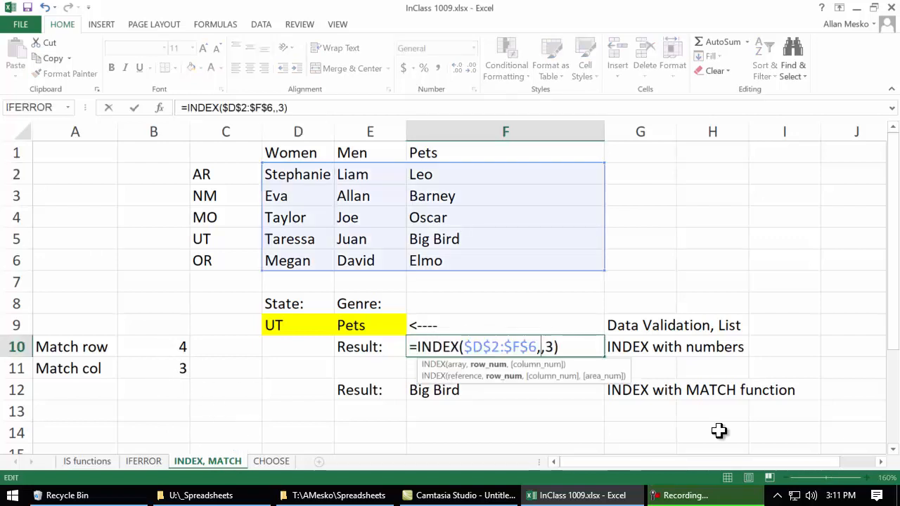
text(4)
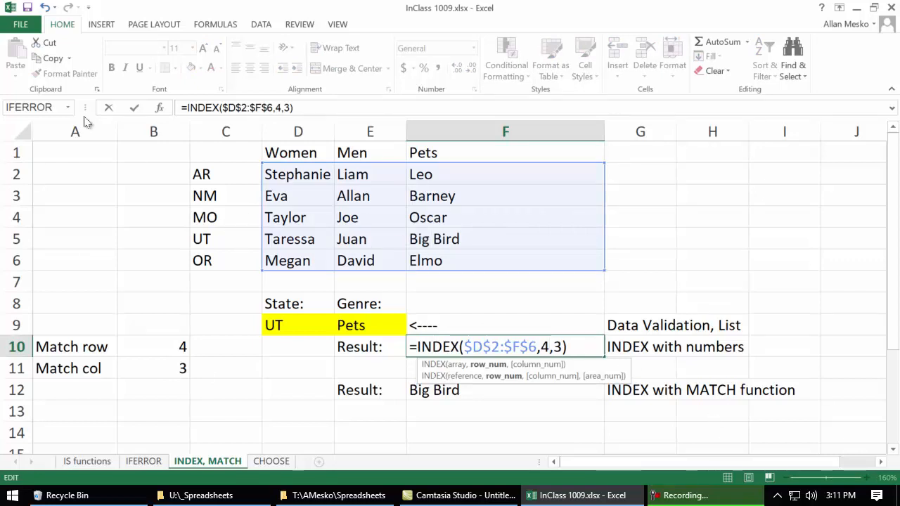
key(Return)
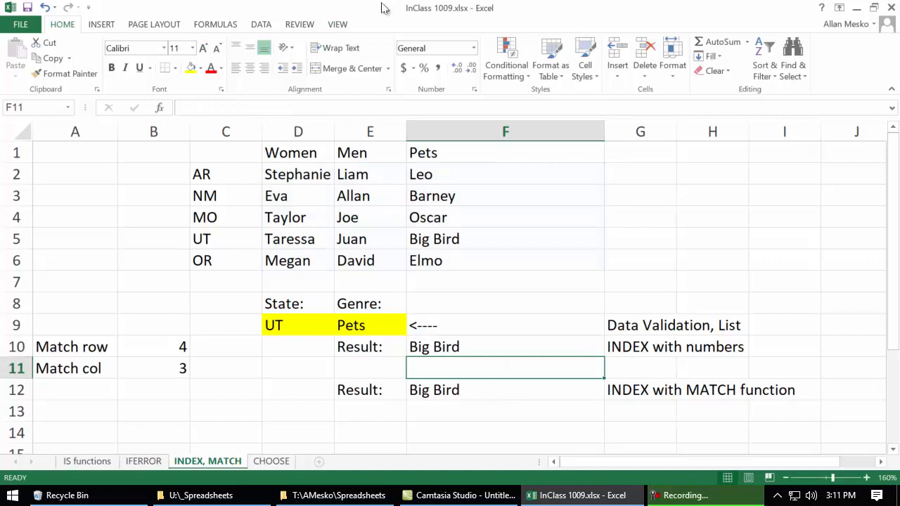
Review the array, row number and column number arguments of the INDEX formula in F10
click(527, 345)
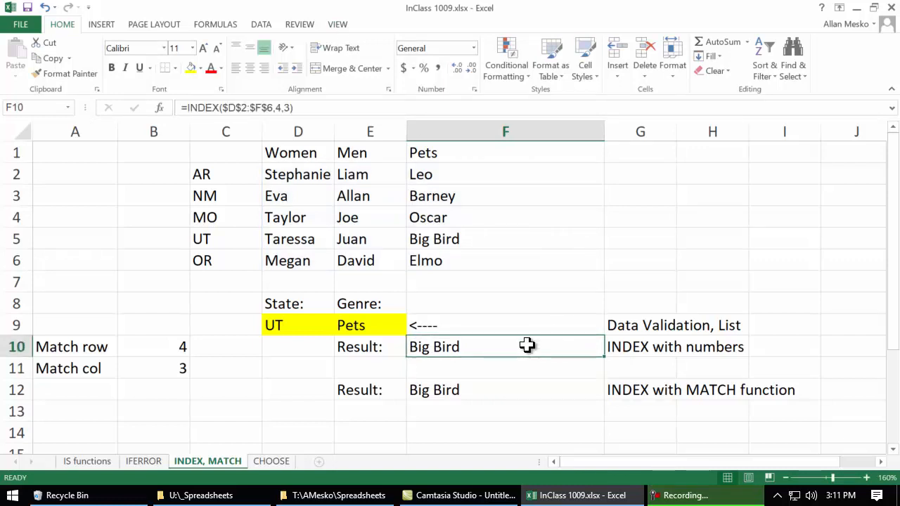
double_click(543, 345)
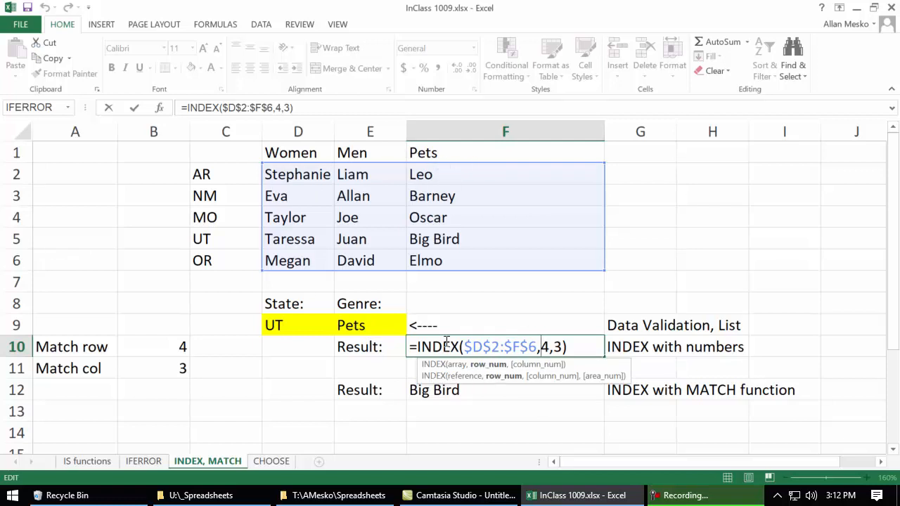
key(ctrl+Return)
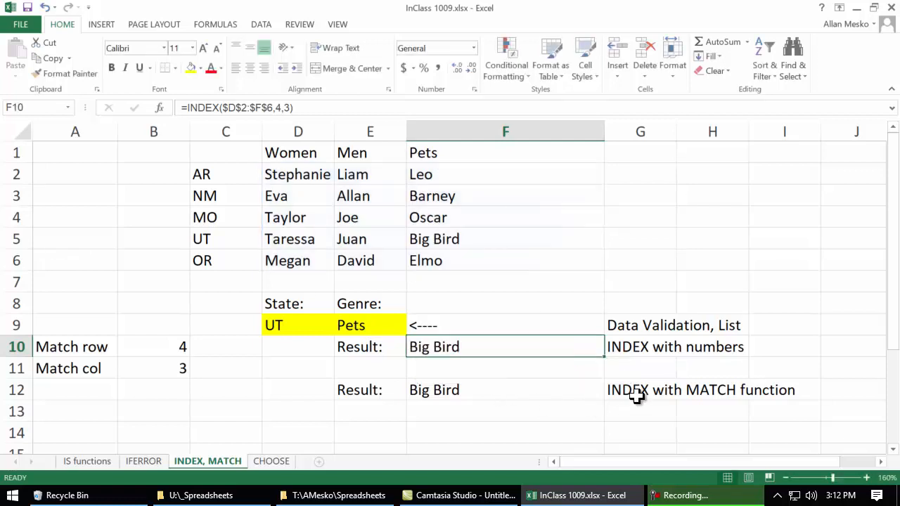
Examine the INDEX formula in F12, focusing on the nested MATCH that supplies its row number
click(436, 390)
double_click(436, 390)
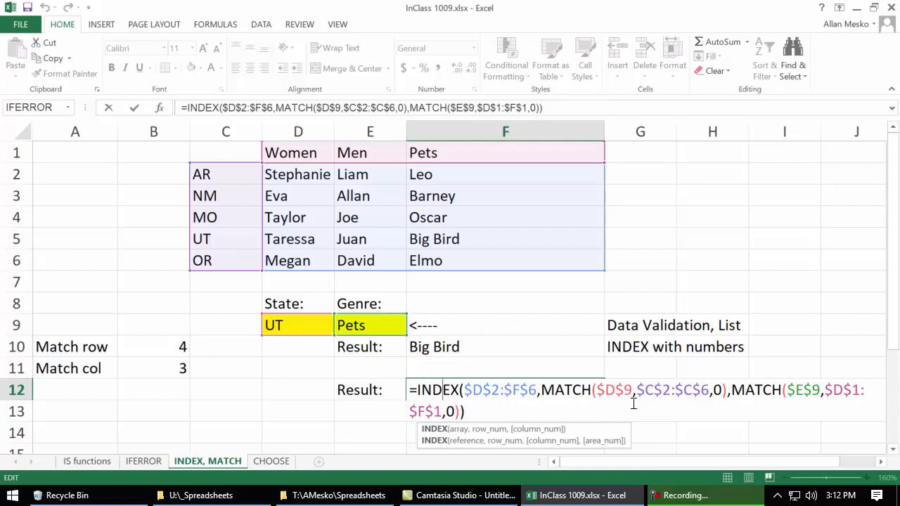
click(462, 389)
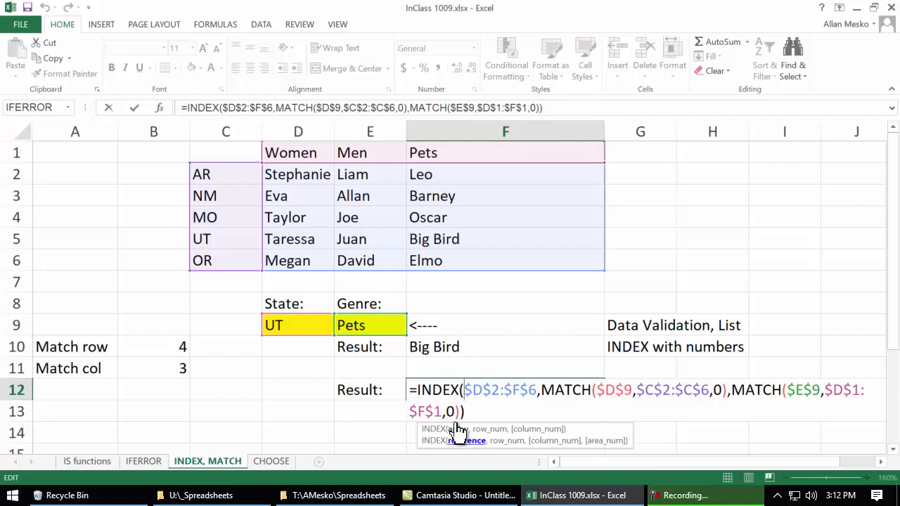
click(563, 389)
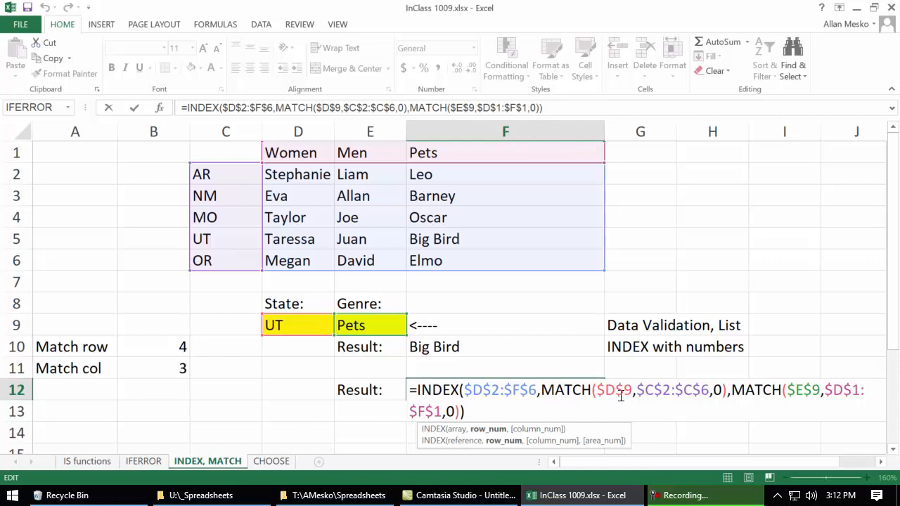
drag(542, 388, 725, 389)
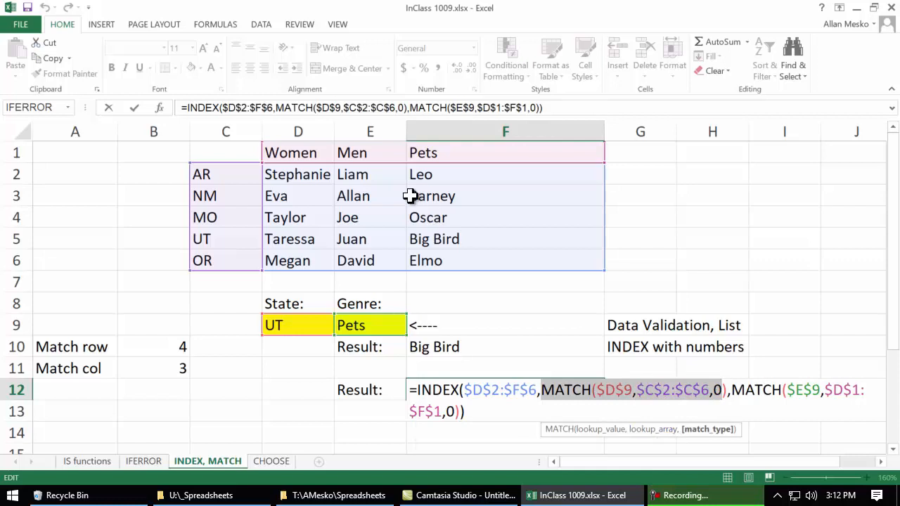
key(Escape)
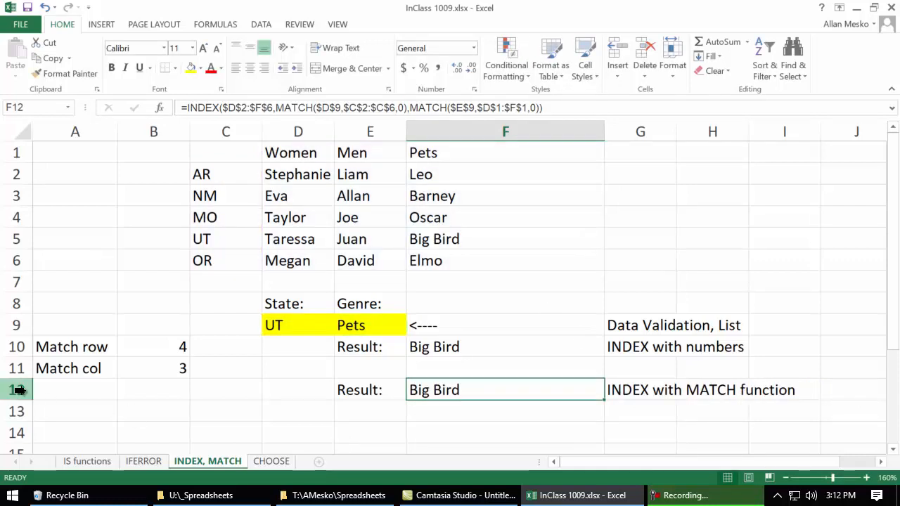
Review the Match row formula in B10 for comparison with the nested row MATCH
double_click(51, 347)
double_click(55, 347)
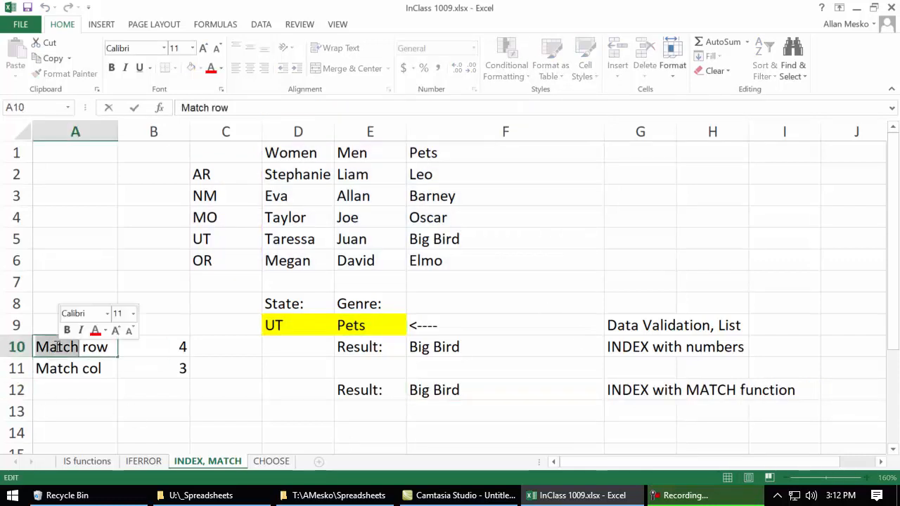
click(172, 349)
double_click(173, 350)
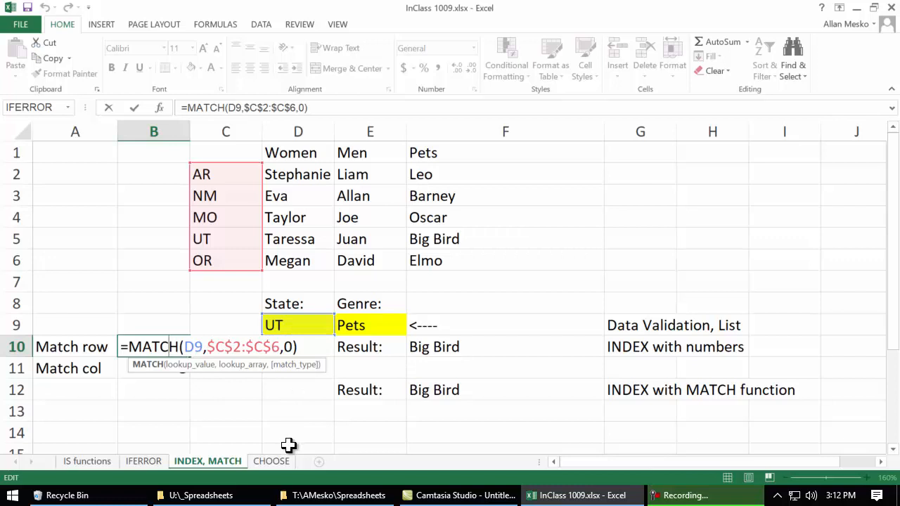
key(Escape)
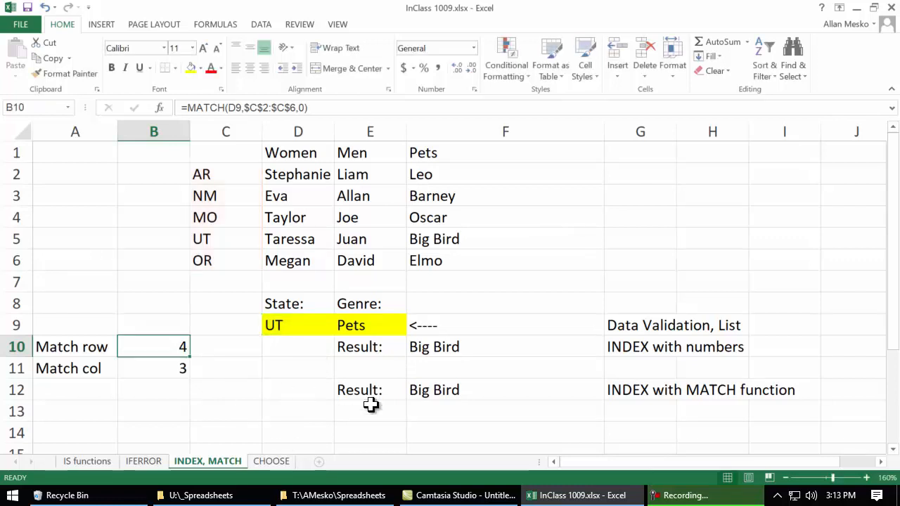
Re-examine the F12 formula, including the second nested MATCH that supplies the column number
click(458, 391)
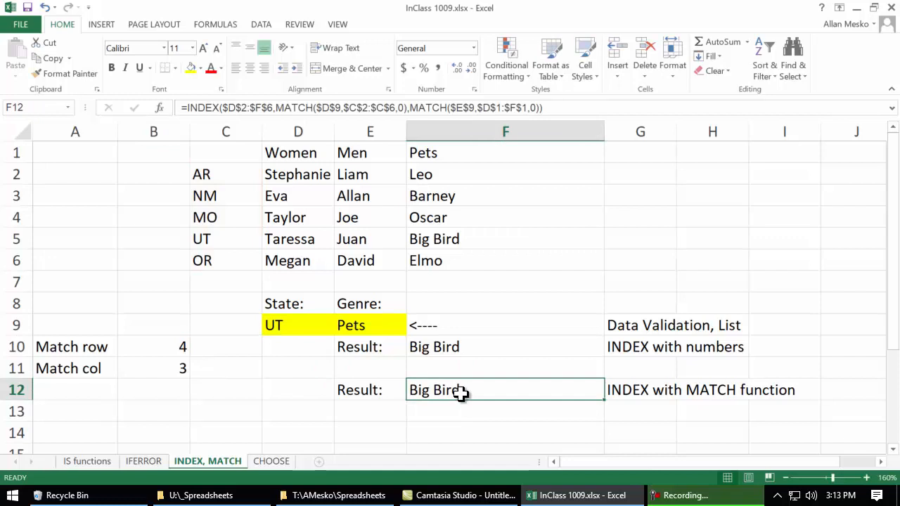
double_click(461, 390)
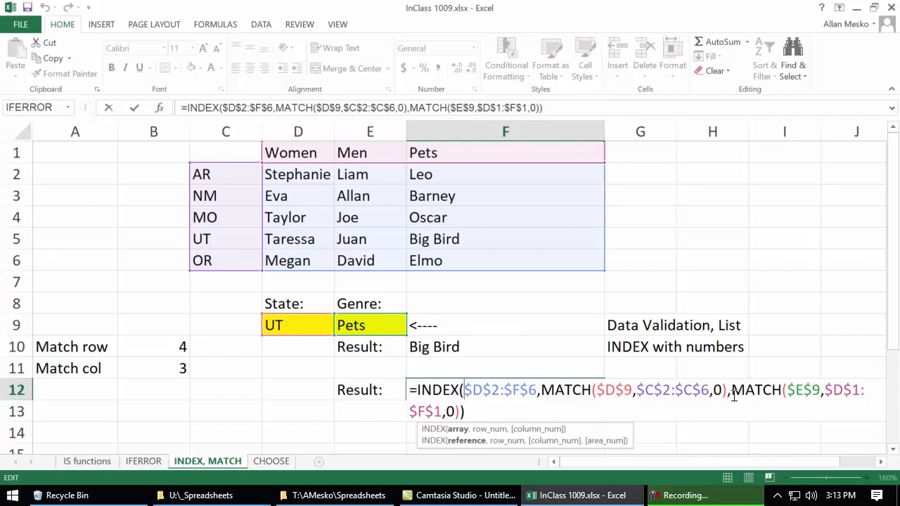
key(Escape)
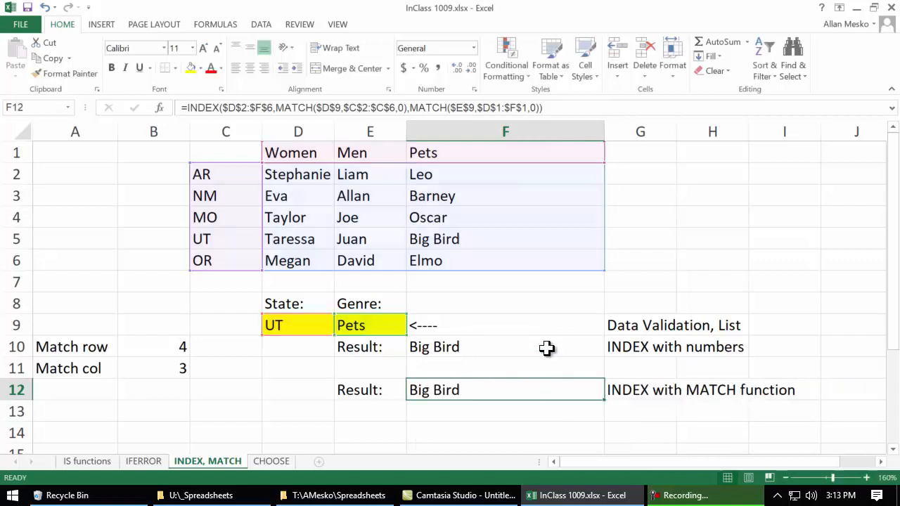
Inspect the validation list choices for State in D9 and Genre in E9 without changing either selection
click(322, 328)
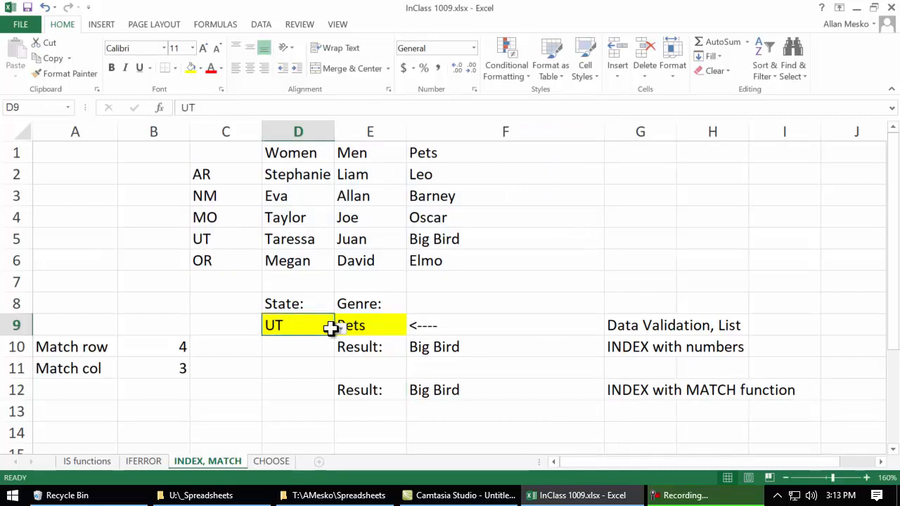
click(340, 328)
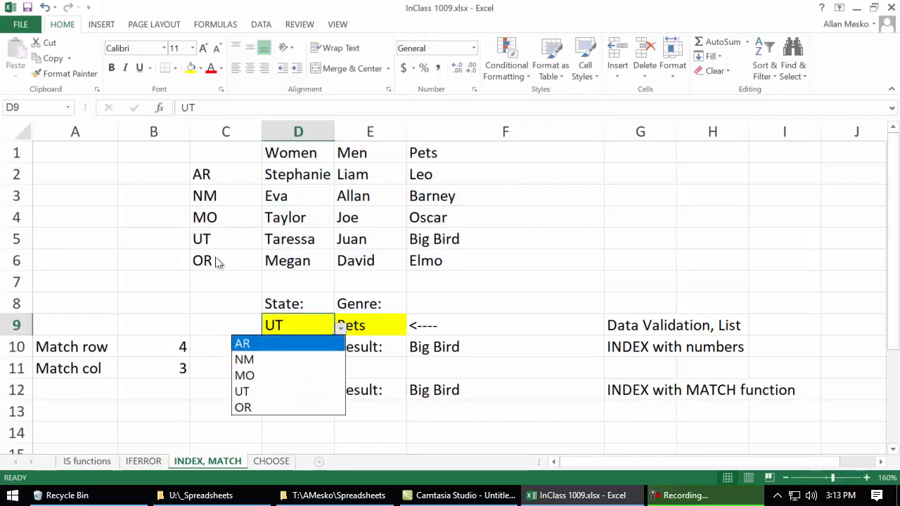
click(483, 277)
click(398, 329)
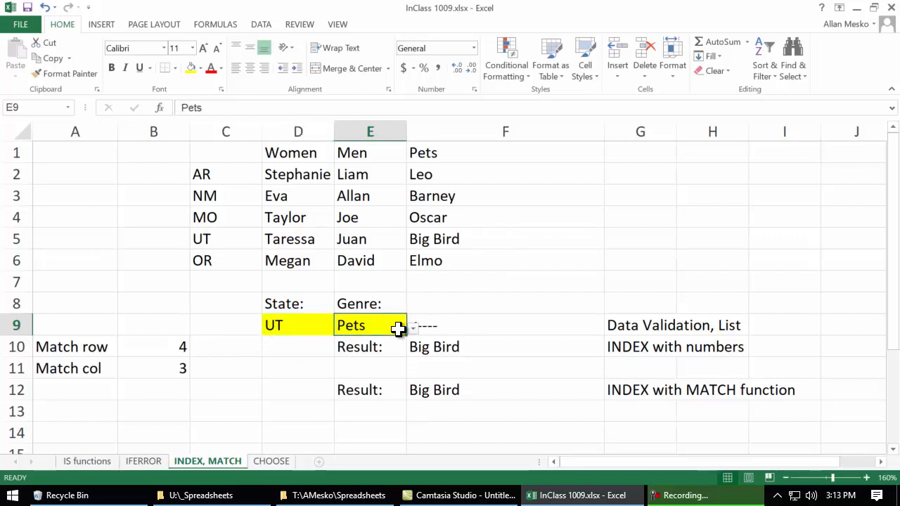
click(414, 327)
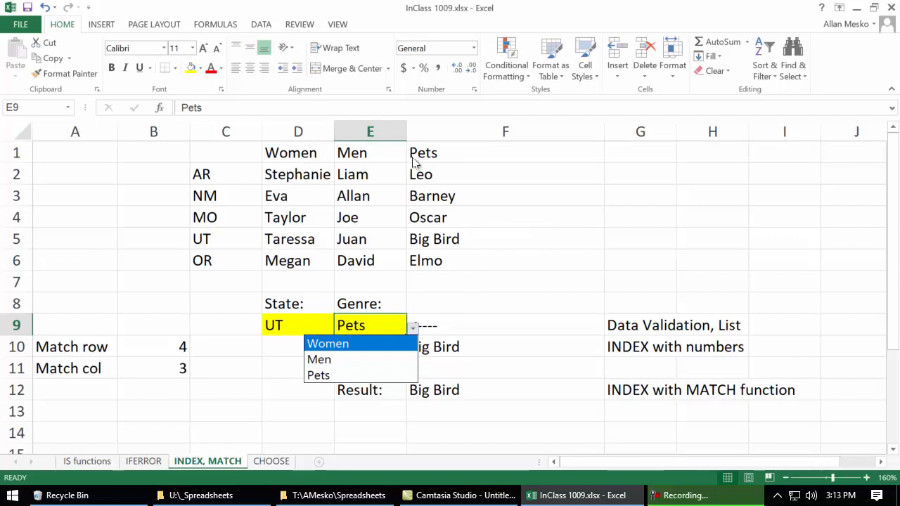
key(Escape)
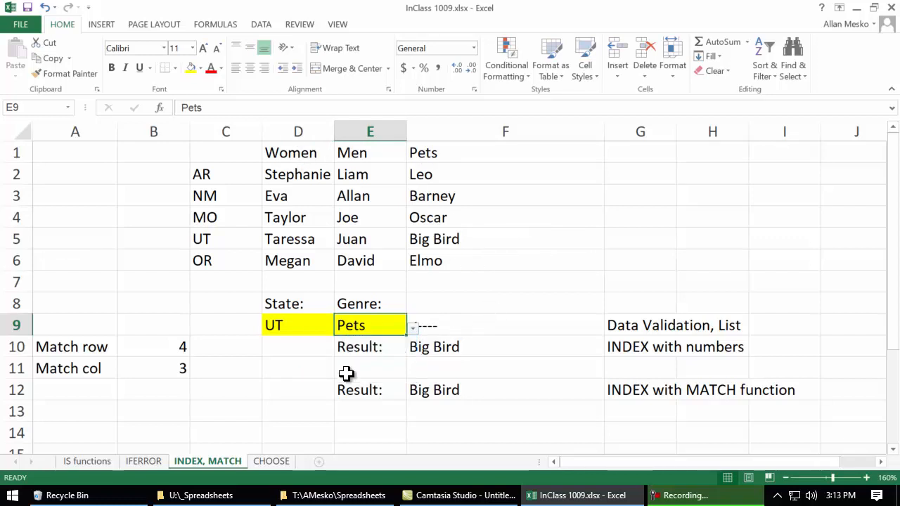
Set the State in D9 to AR and the Genre in E9 to Women from their validation lists
click(301, 325)
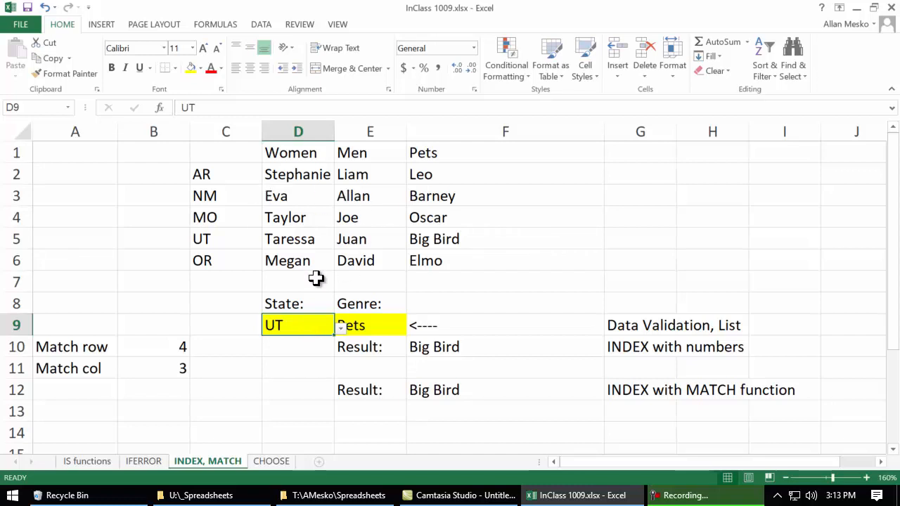
click(340, 329)
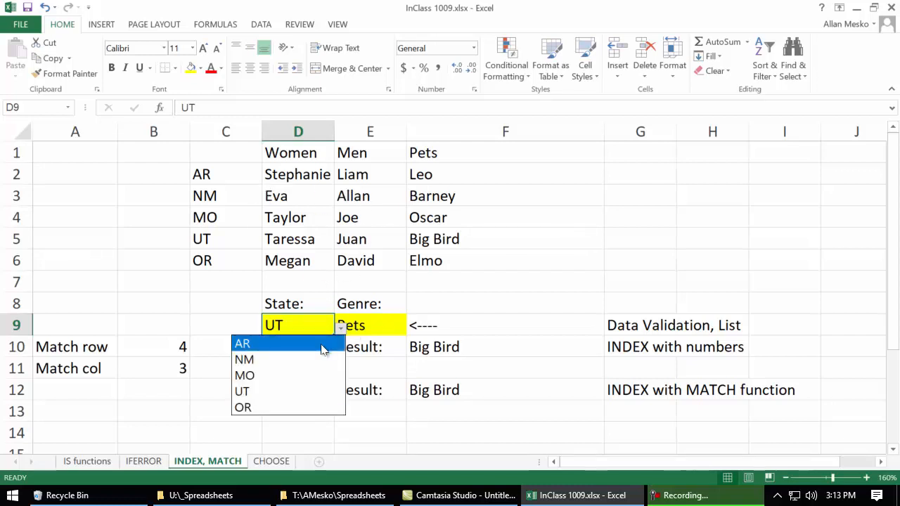
click(322, 344)
click(405, 328)
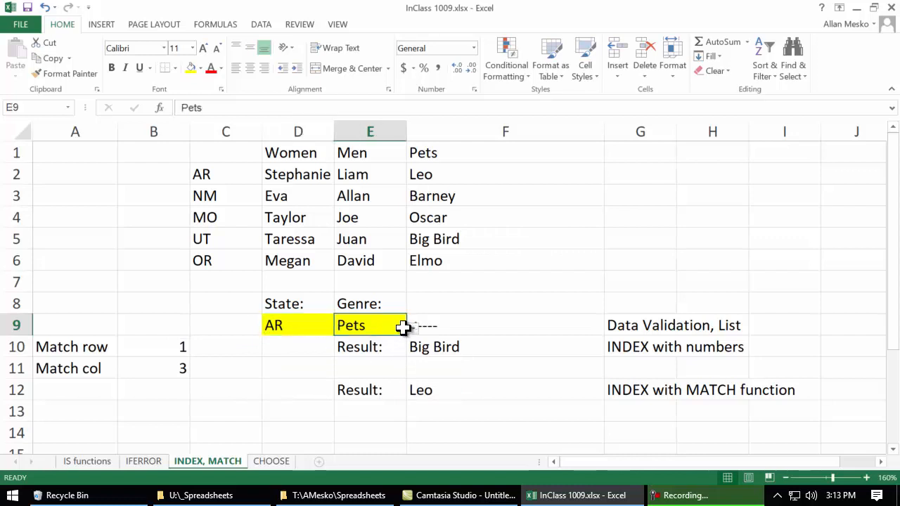
click(414, 327)
click(392, 345)
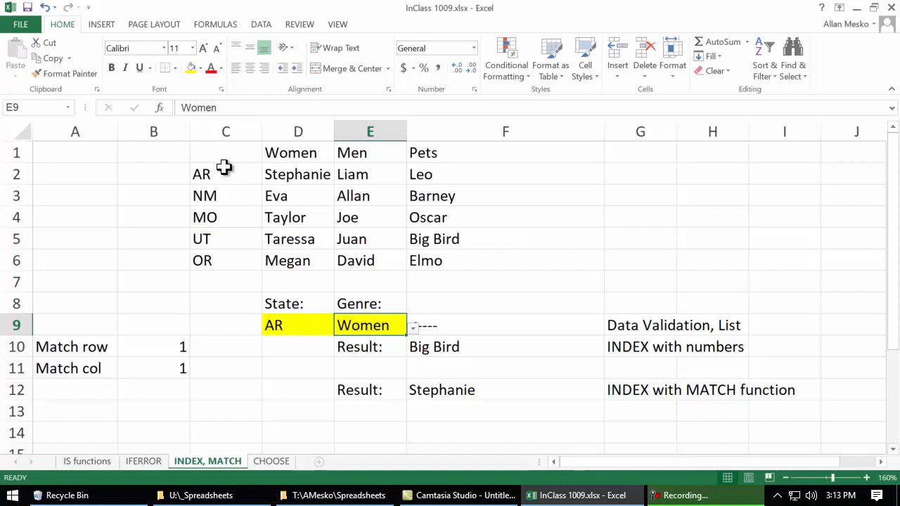
Compare the table entry in D2 with the lookup result in F12 and inspect the F12 formula
click(294, 178)
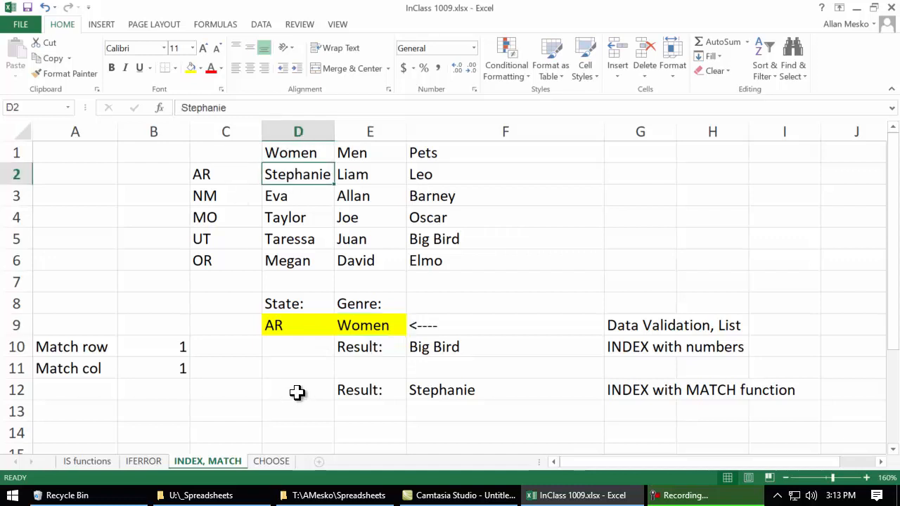
click(451, 392)
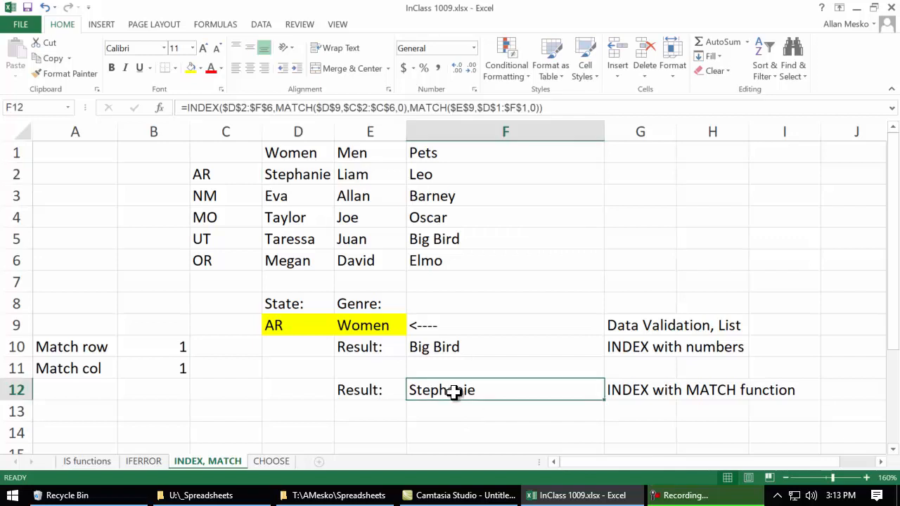
double_click(454, 391)
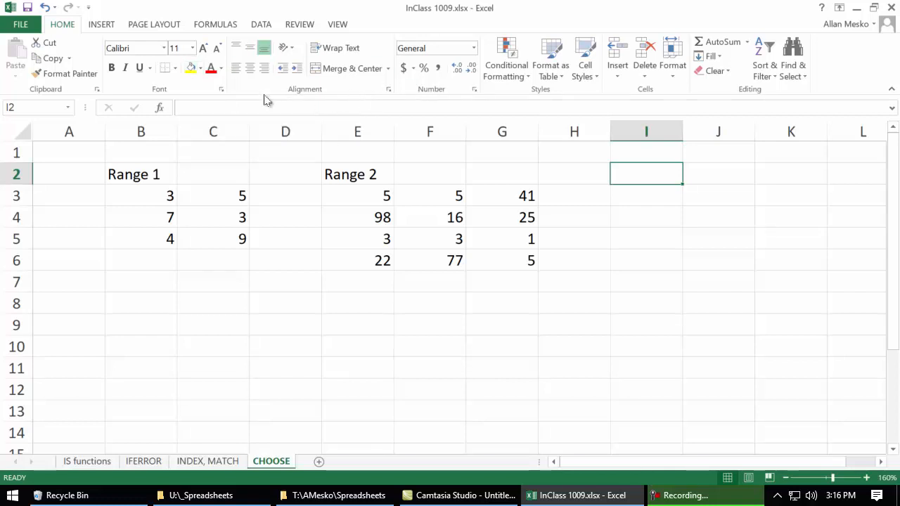
Search for the CHOOSE function and insert it into cell I2 of the CHOOSE sheet, showing its arguments
click(165, 107)
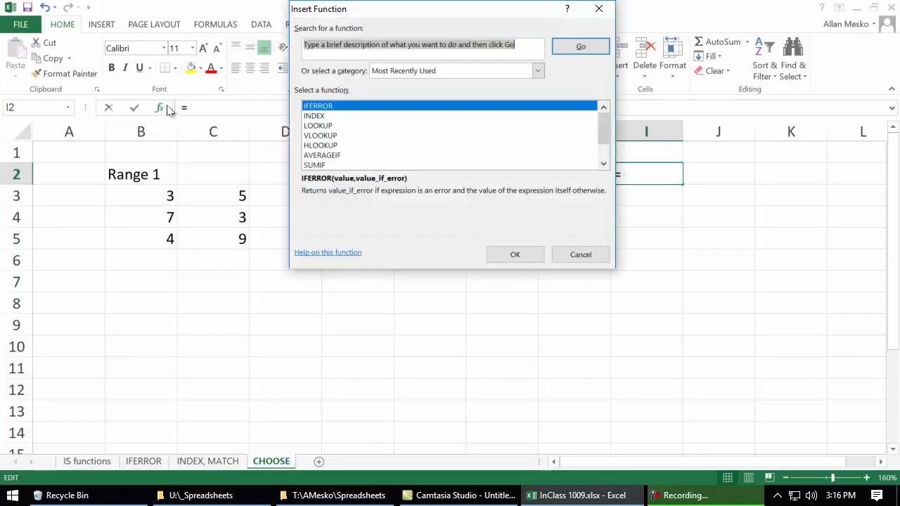
text(choose)
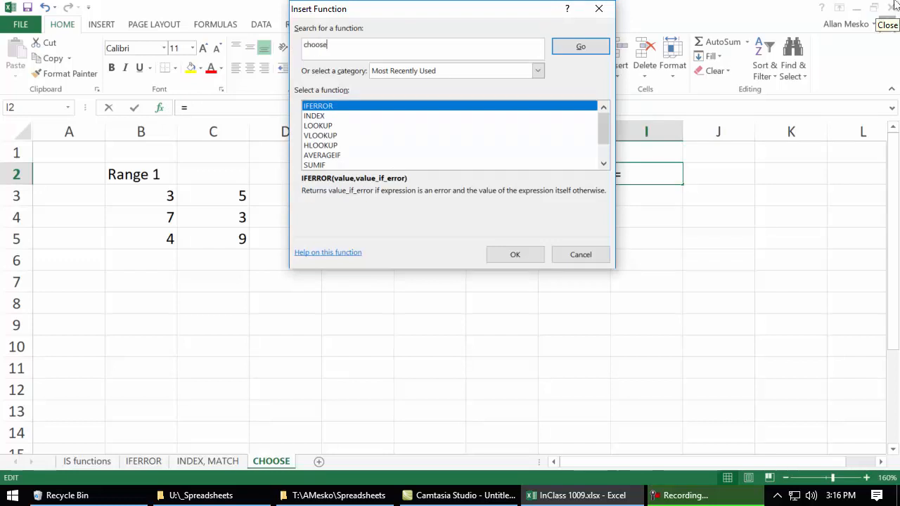
key(Return)
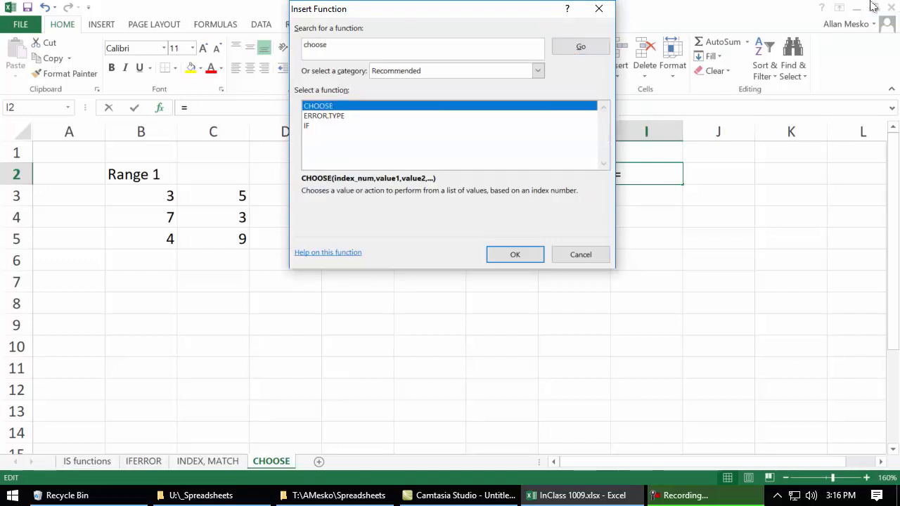
click(529, 256)
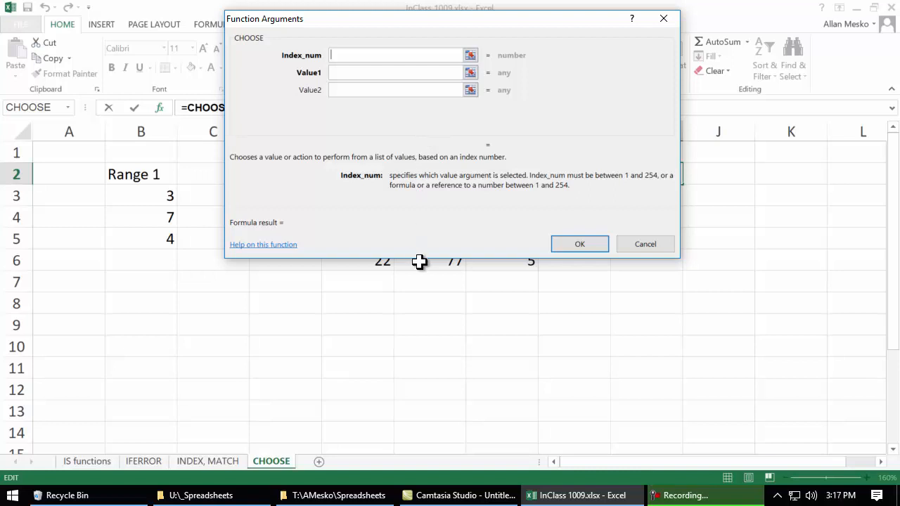
Move the function arguments dialog clear of the data ranges and set CHOOSE's Index_num to 1
click(374, 65)
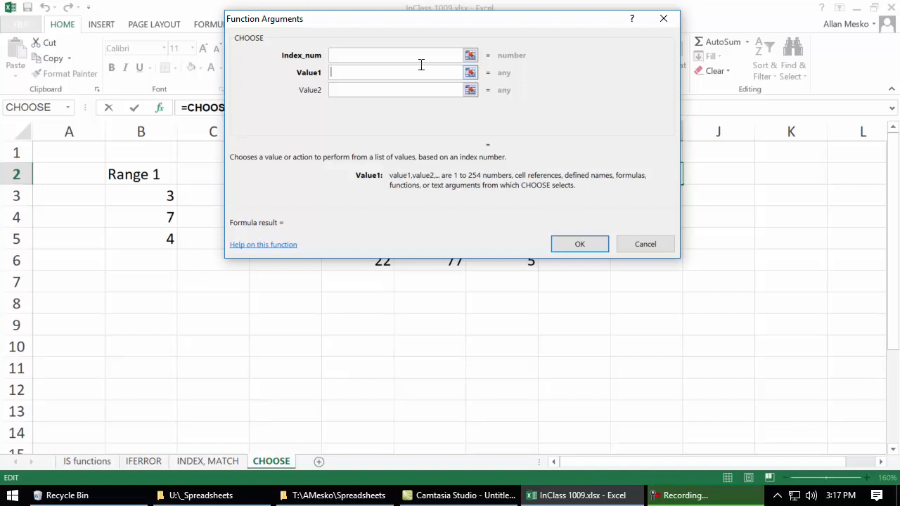
click(366, 52)
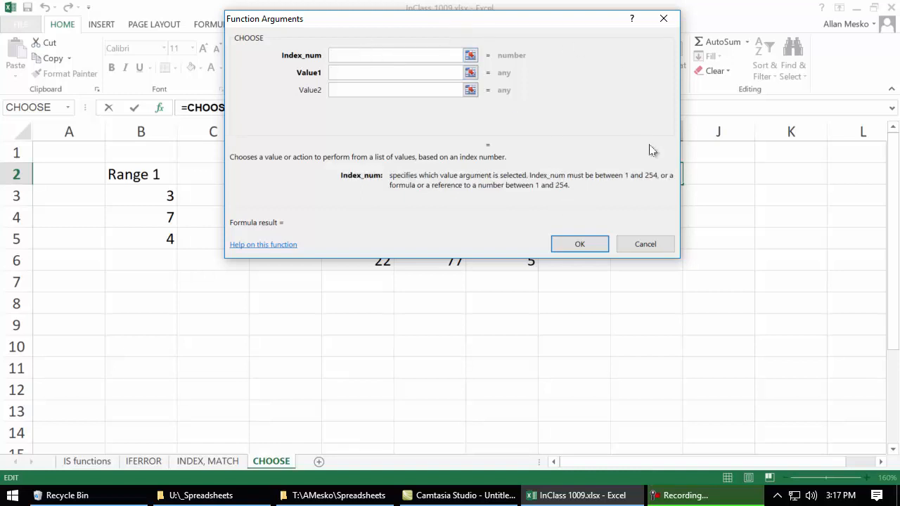
drag(549, 24, 663, 307)
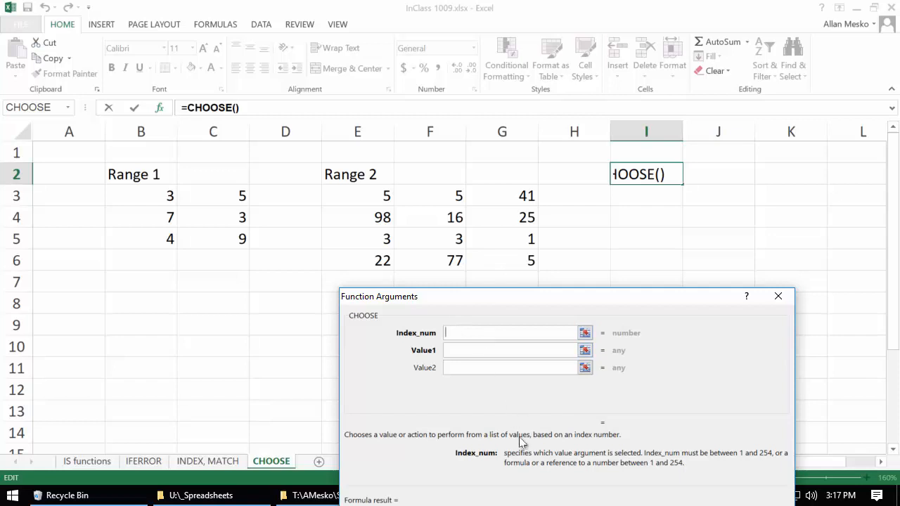
drag(602, 301, 822, 222)
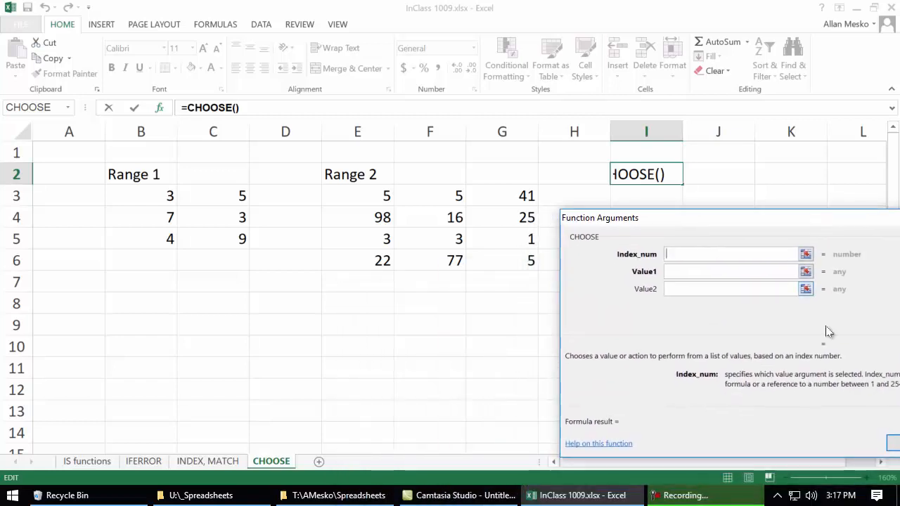
text(1)
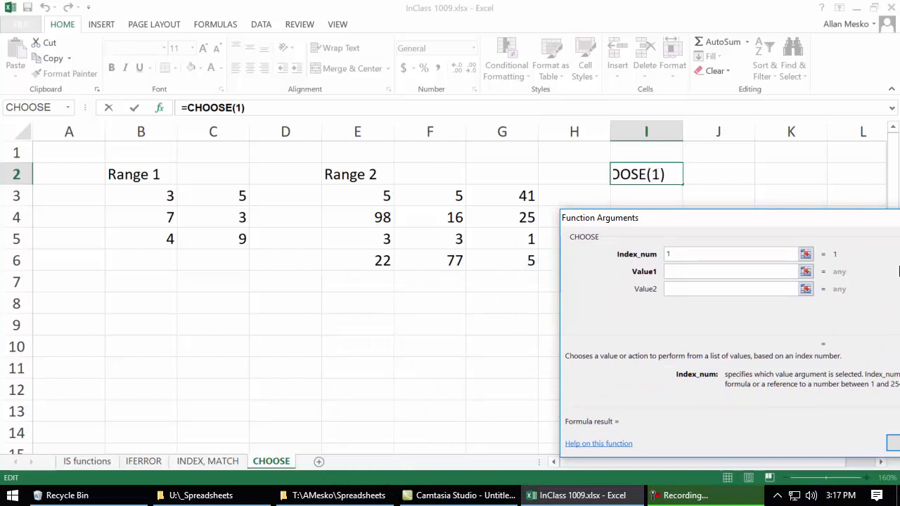
Set CHOOSE's Value1 argument to the Range 1 data as the absolute reference $B$3:$C$5
key(Tab)
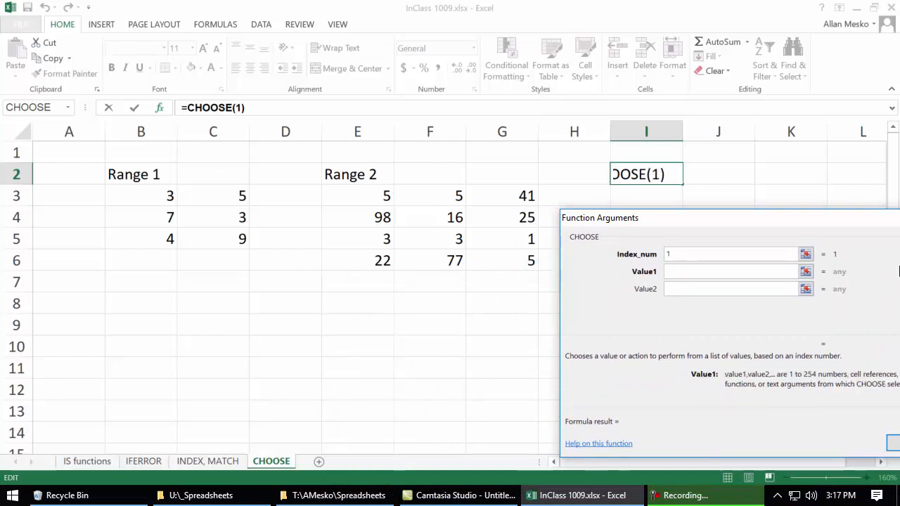
click(154, 194)
drag(154, 195, 205, 237)
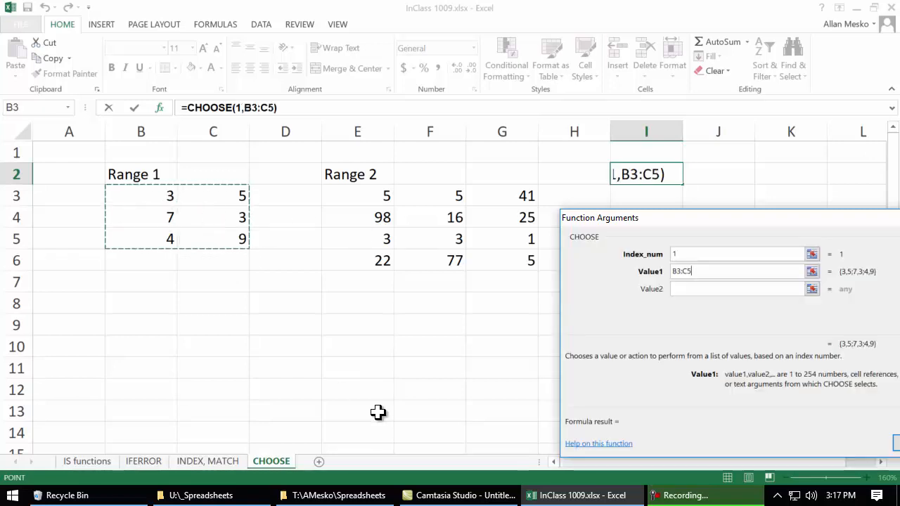
key(F4)
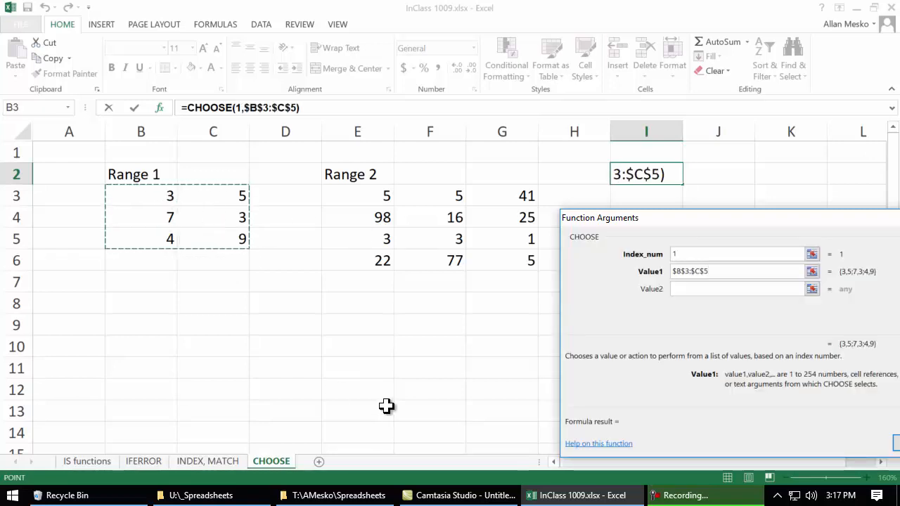
Set CHOOSE's Value2 argument to the Range 2 data as the absolute reference $E$3:$G$6 and accept the function arguments
click(675, 289)
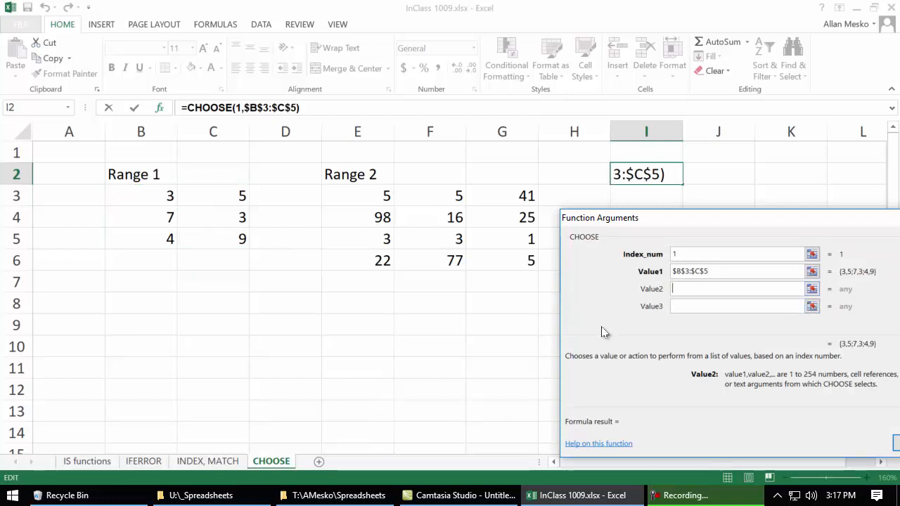
drag(392, 203, 490, 257)
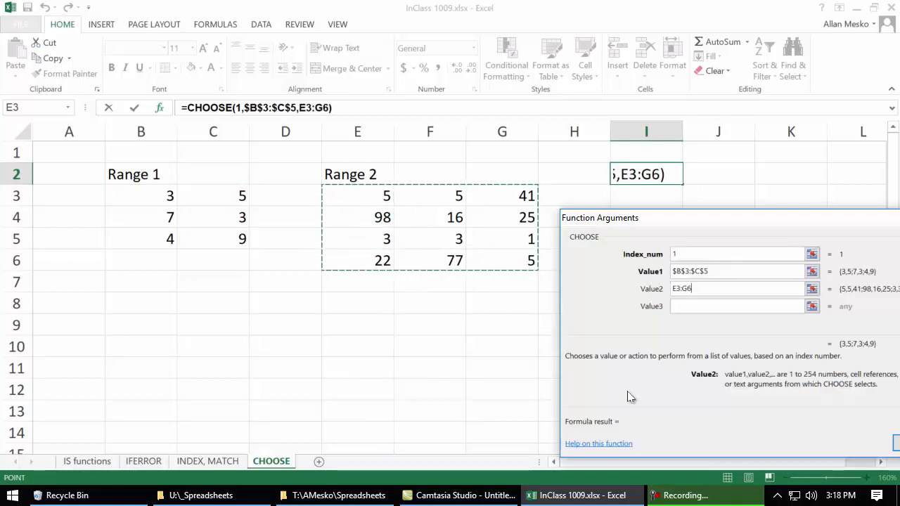
key(F4)
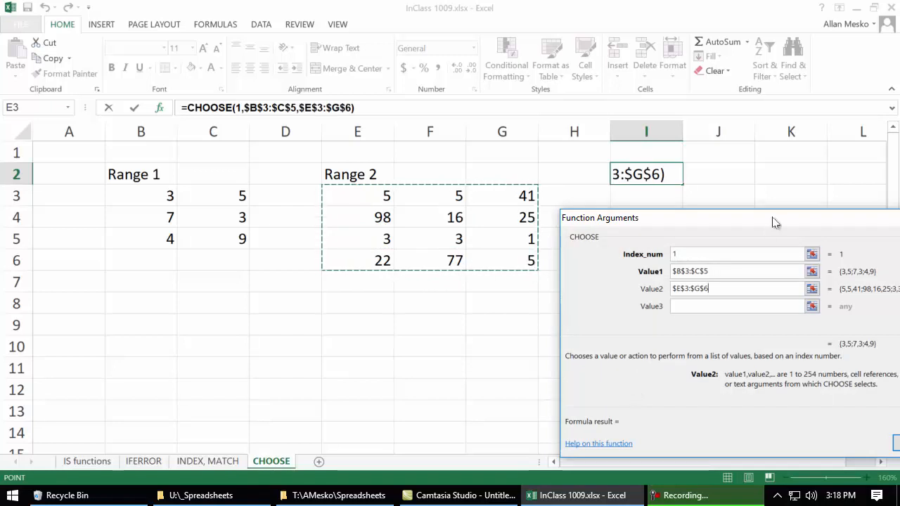
drag(773, 223, 516, 194)
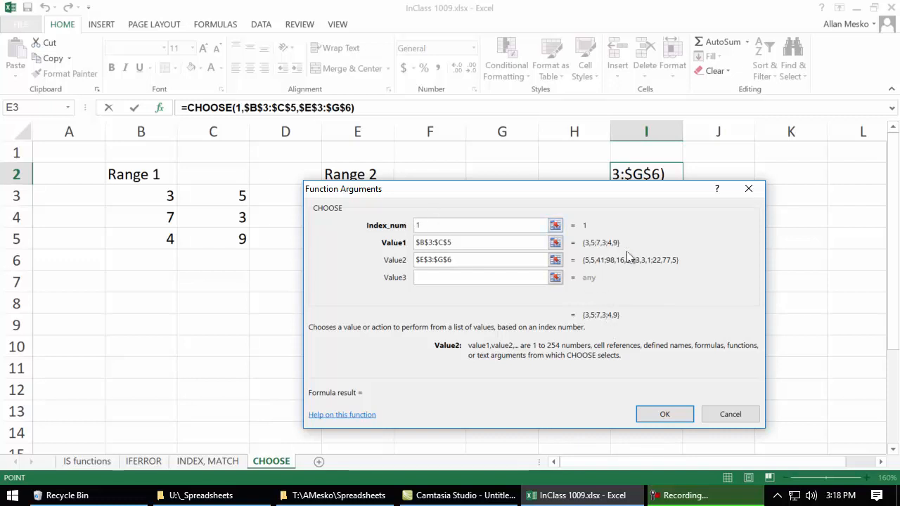
click(664, 415)
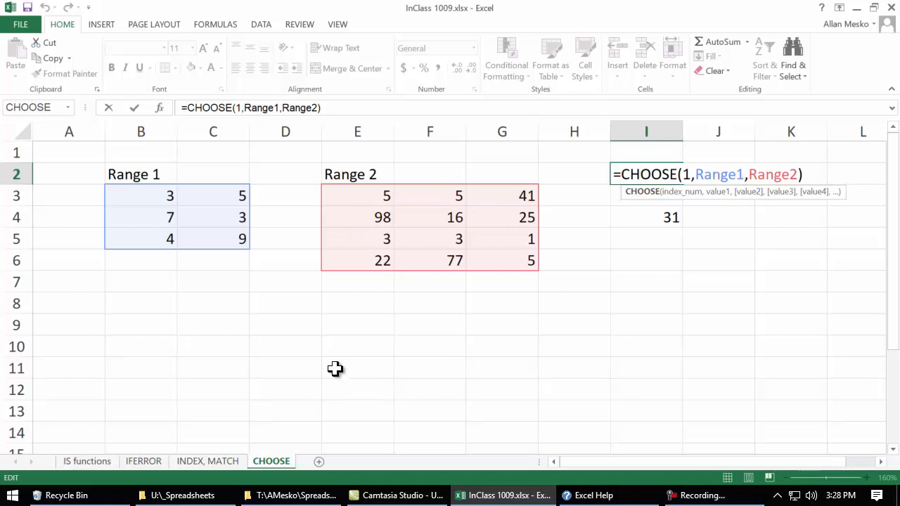
Leave the I2 formula and go to the named ranges Range1 and Range2 to see which cells each covers
click(324, 363)
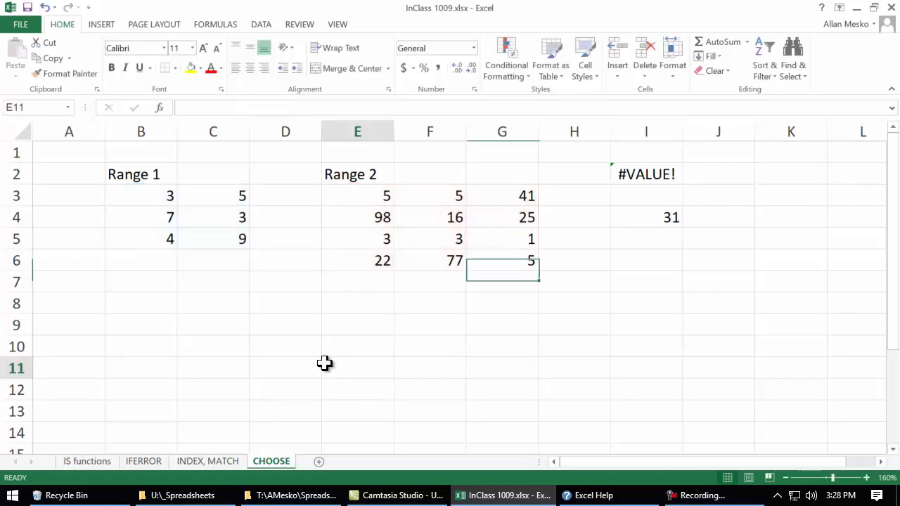
click(69, 108)
click(59, 135)
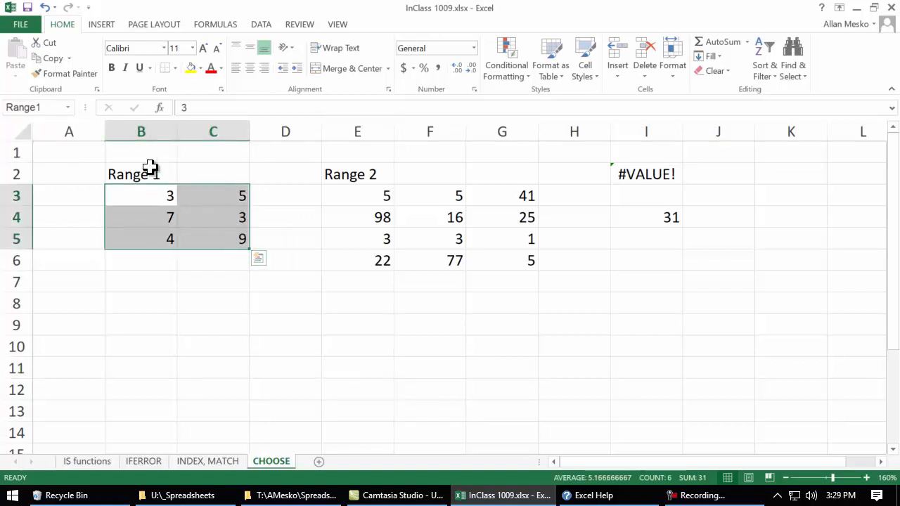
click(68, 108)
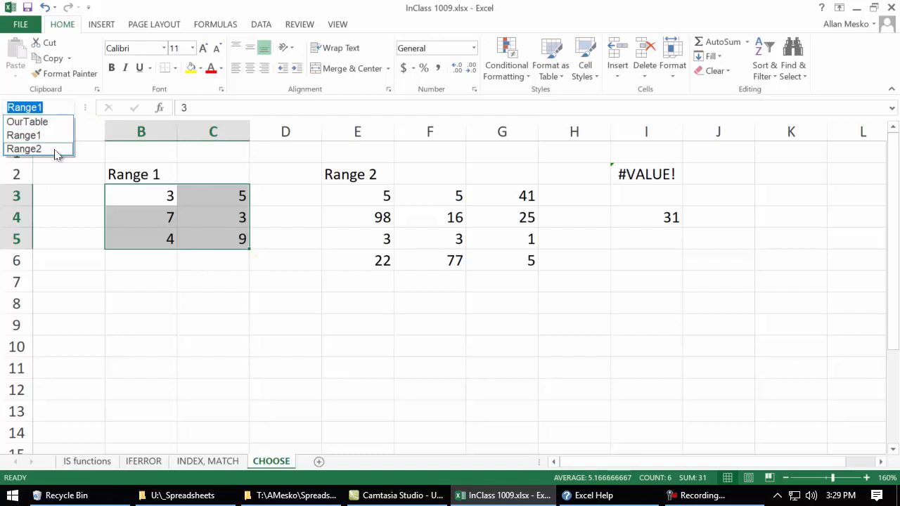
click(58, 149)
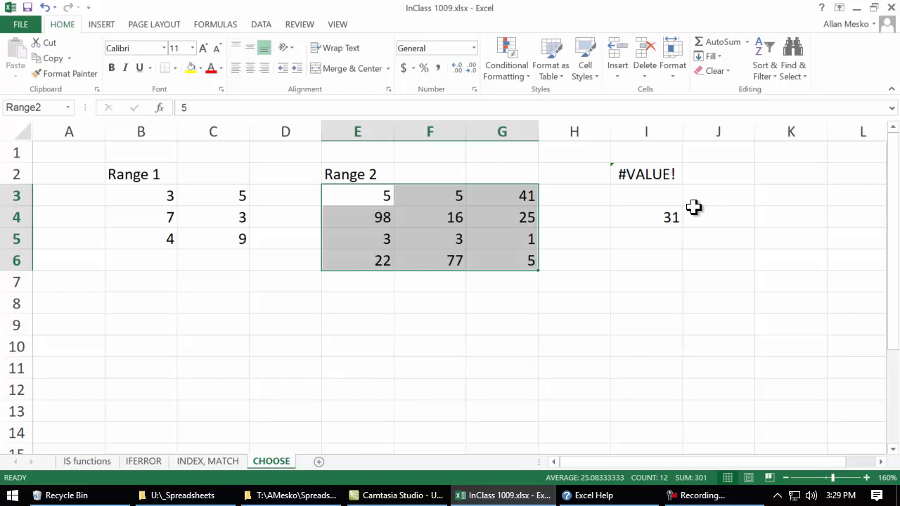
Wrap the CHOOSE formula in I2 in a SUM function so it reads =SUM(CHOOSE(1,Range1,Range2))
double_click(633, 174)
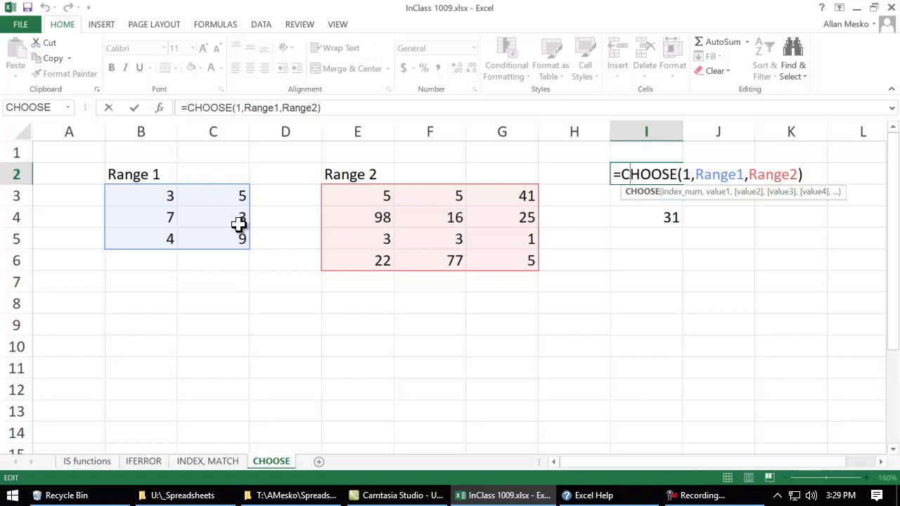
click(622, 172)
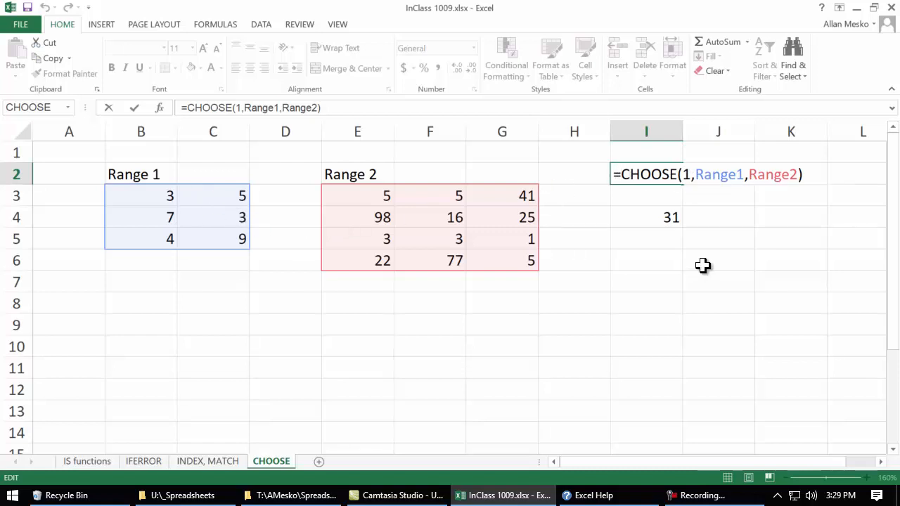
text(sum()
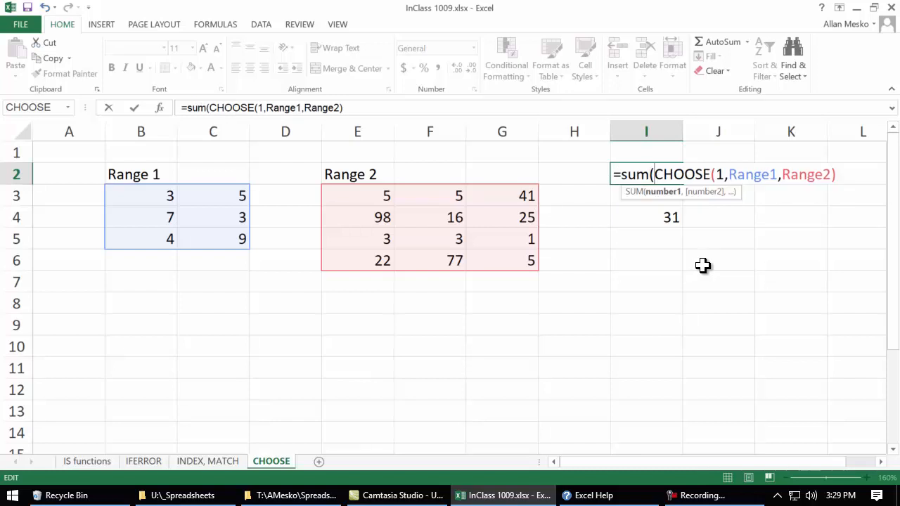
click(854, 169)
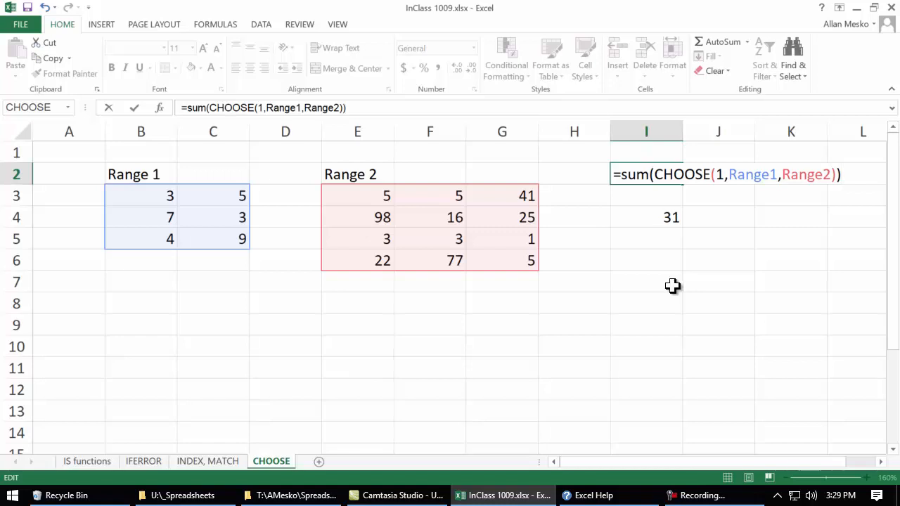
key(Return)
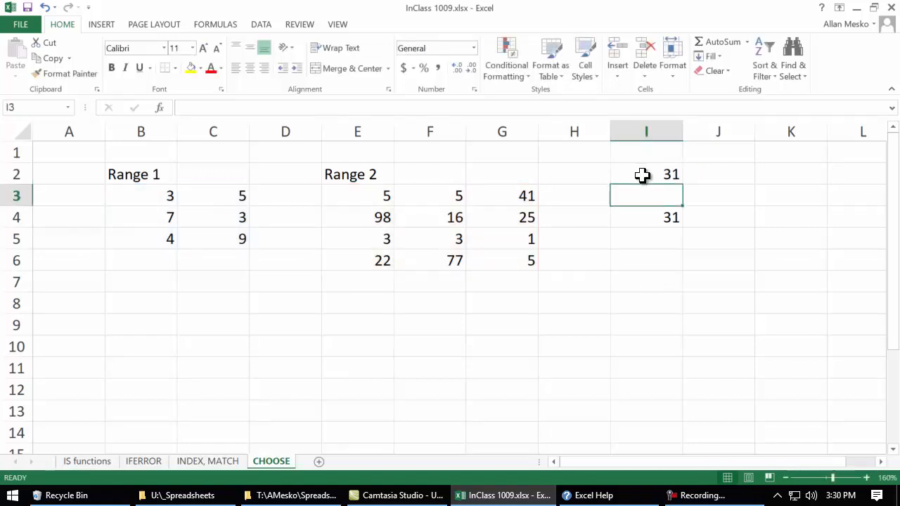
Select the Range 1 data and the Range 2 data in turn to check the sum of each
drag(158, 200, 203, 242)
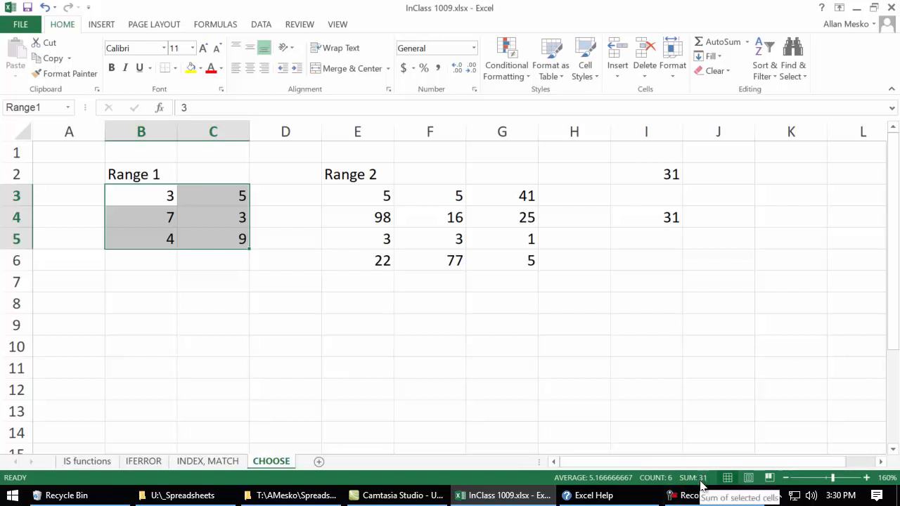
drag(373, 197, 512, 264)
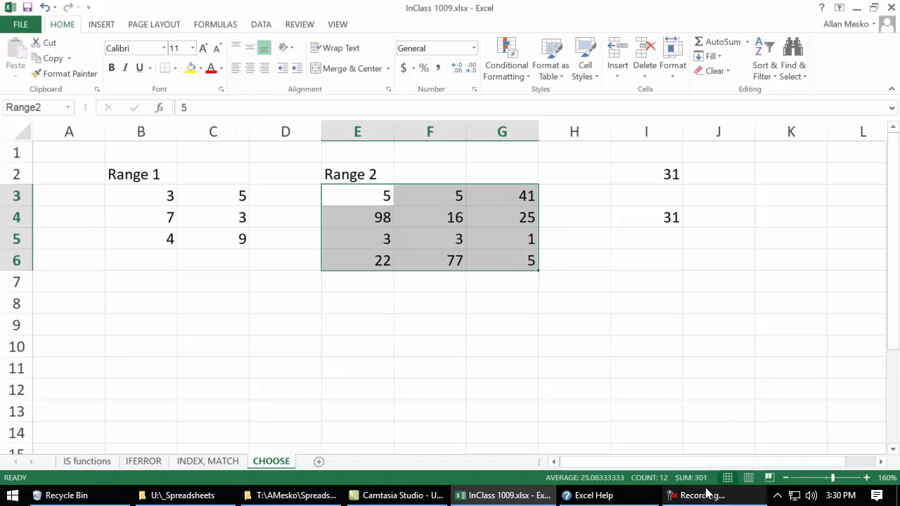
mouse_move(701, 490)
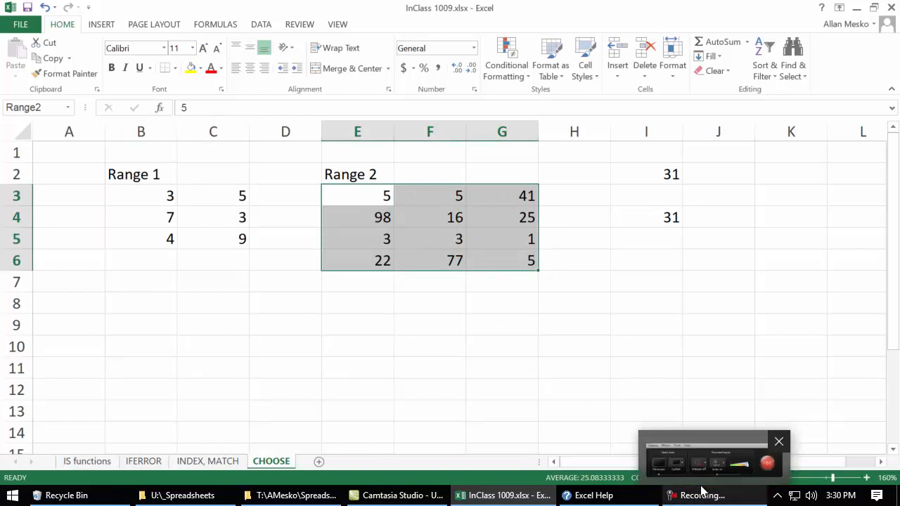
Change the CHOOSE index number in the I2 formula to 2
click(655, 174)
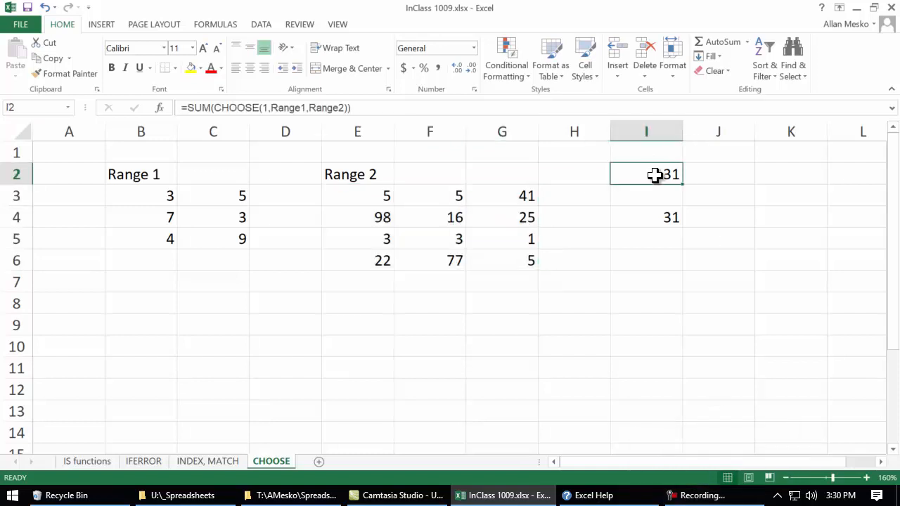
double_click(654, 174)
click(723, 174)
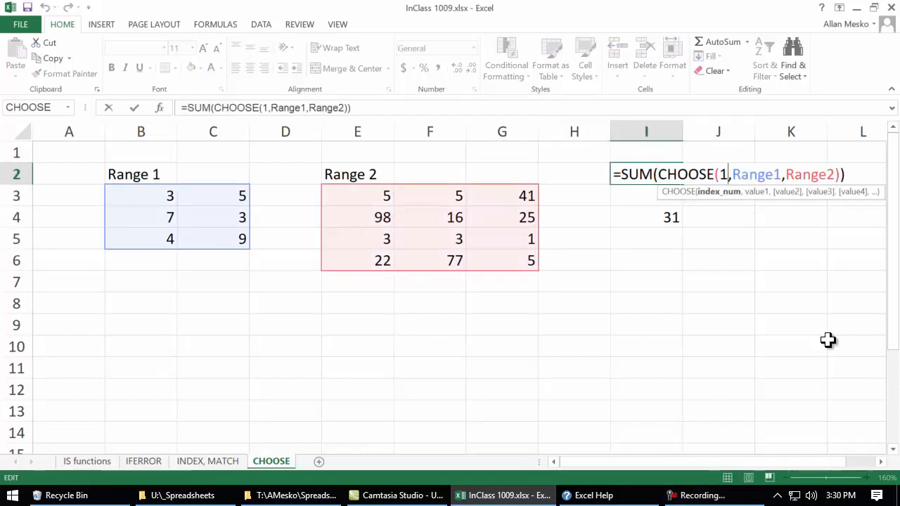
key(BackSpace)
text(2)
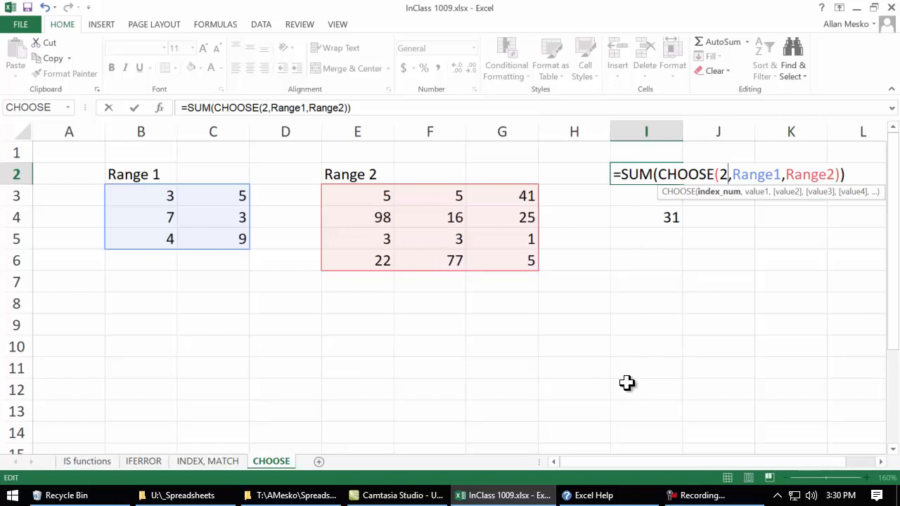
key(Return)
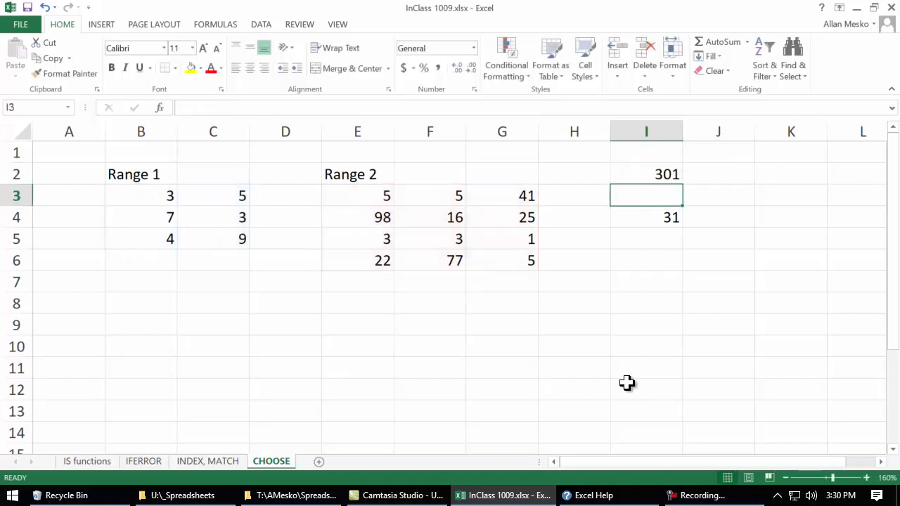
Set the index number to 2 in the I4 SUM(CHOOSE) formula that uses absolute cell references
double_click(649, 213)
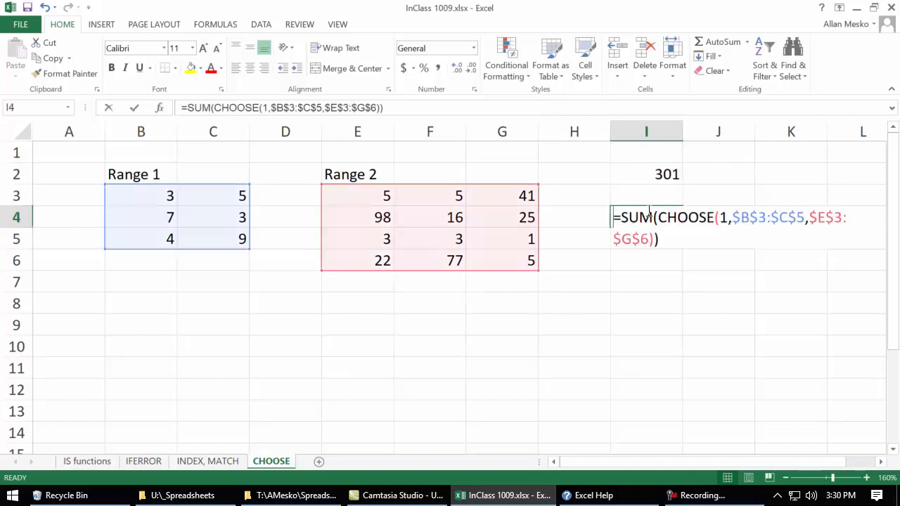
click(723, 218)
key(BackSpace)
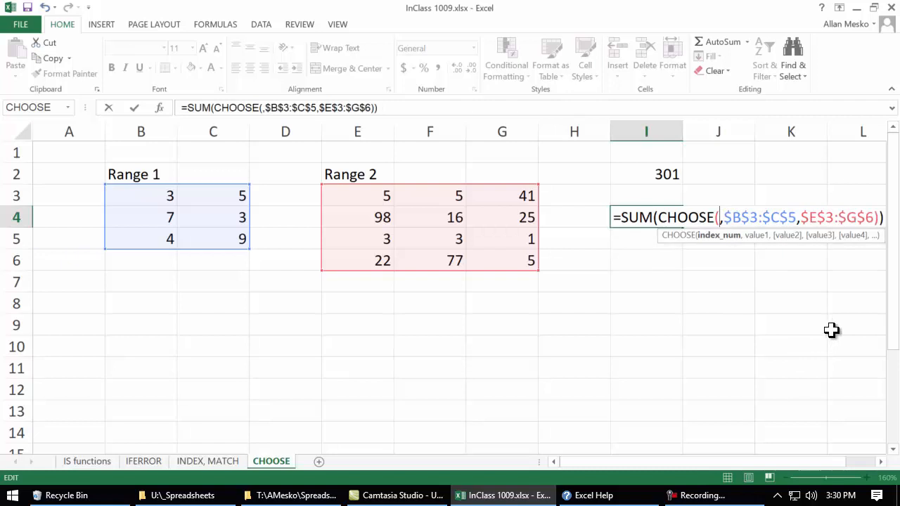
text(2)
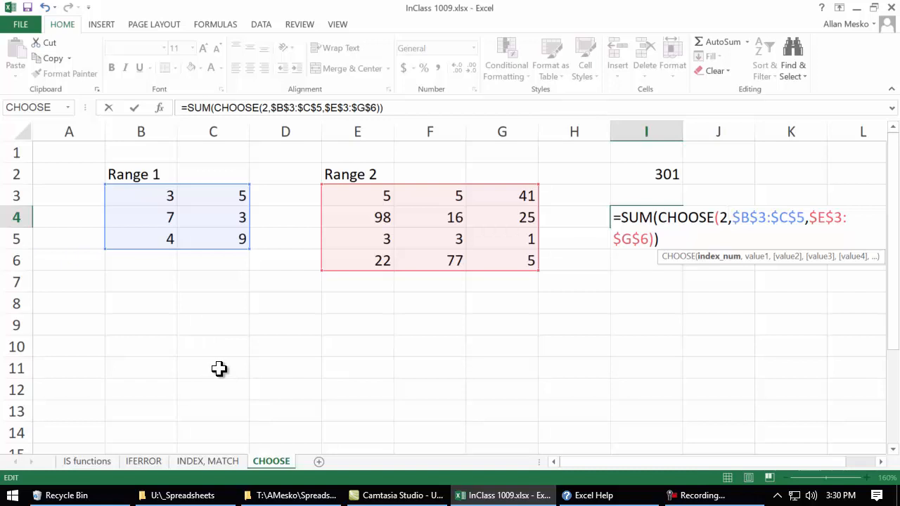
key(Return)
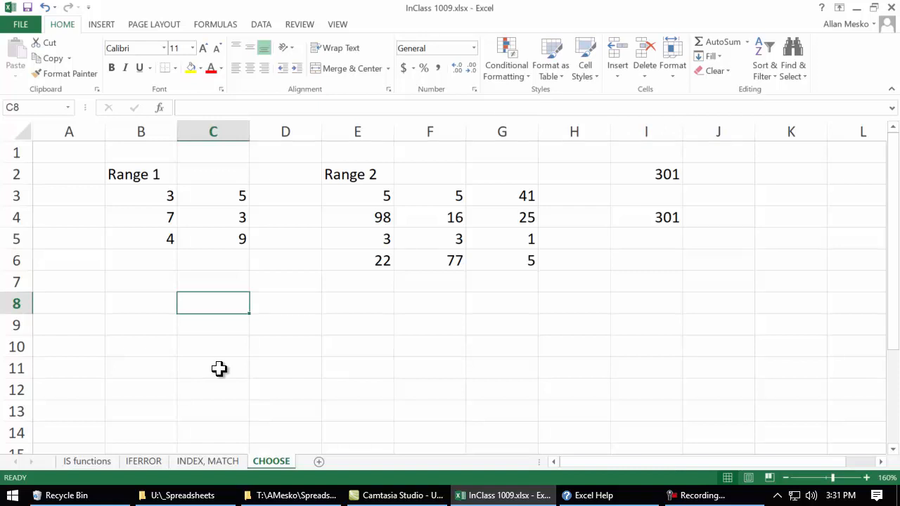
Replace the values in E3:E5 of Range 2 with 3, 7 and 4 to match B3:B5 of Range 1
double_click(214, 303)
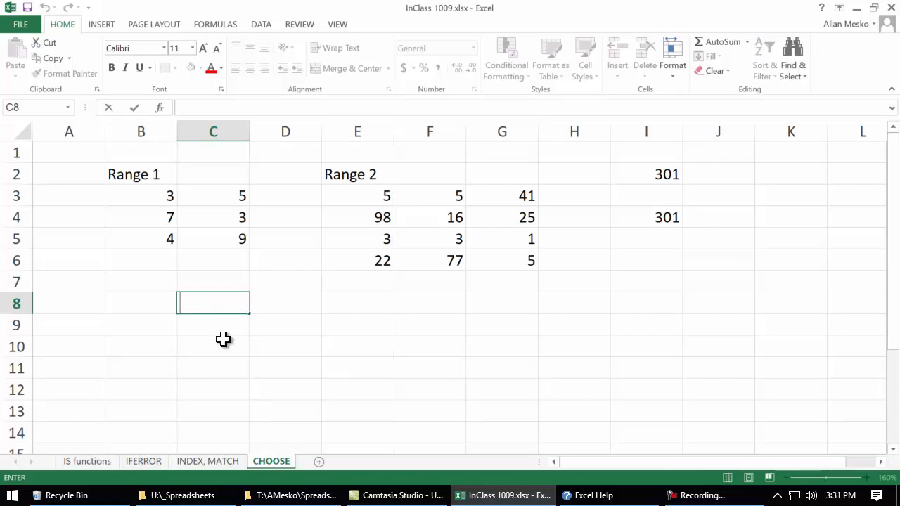
key(Escape)
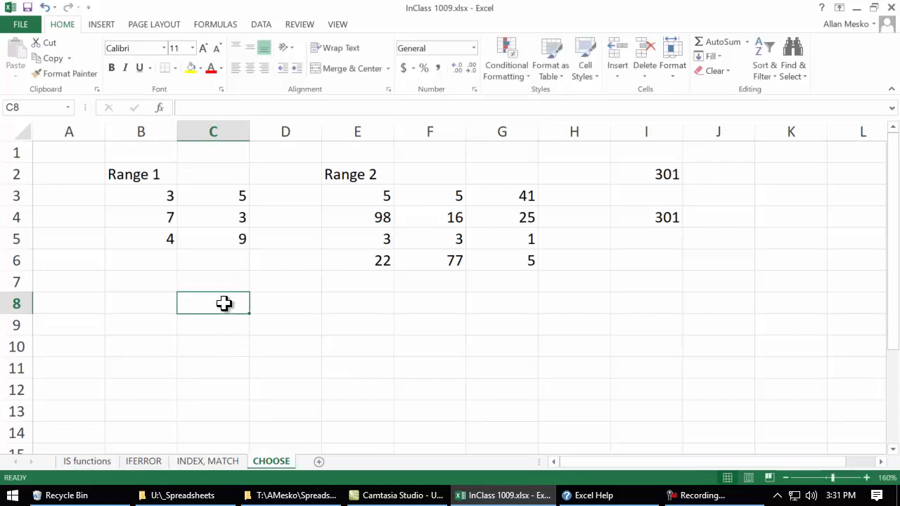
click(148, 197)
drag(148, 199, 161, 240)
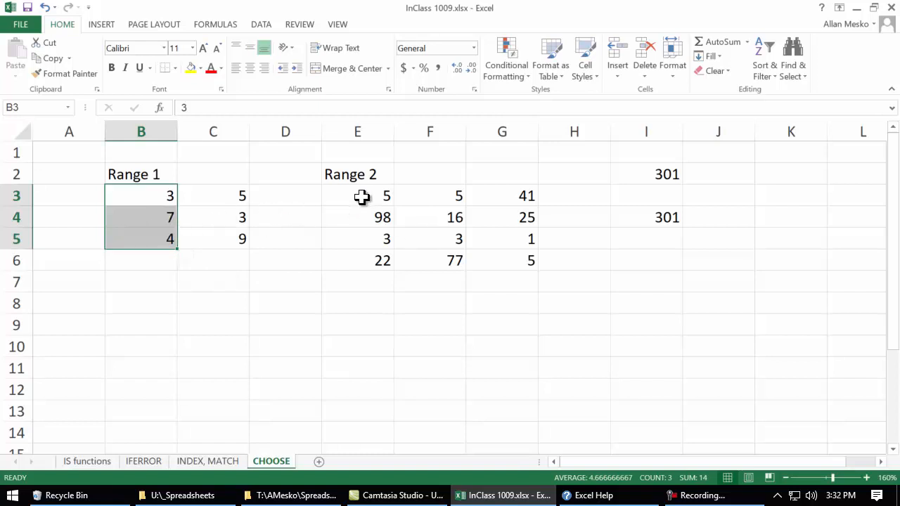
drag(361, 197, 366, 218)
drag(365, 219, 366, 239)
Enter a VLOOKUP in E8 that finds 3 in Range1 and returns column 2 with an exact match (FALSE)
double_click(354, 302)
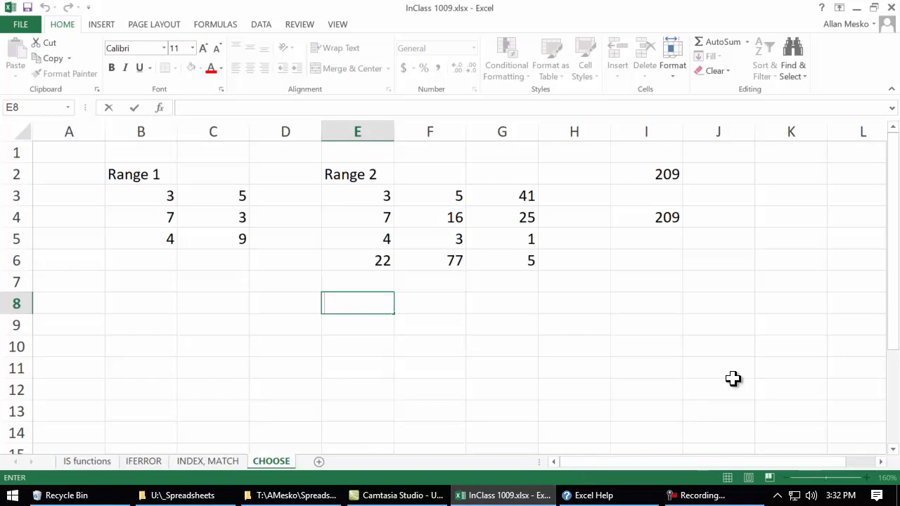
text(=vlookup()
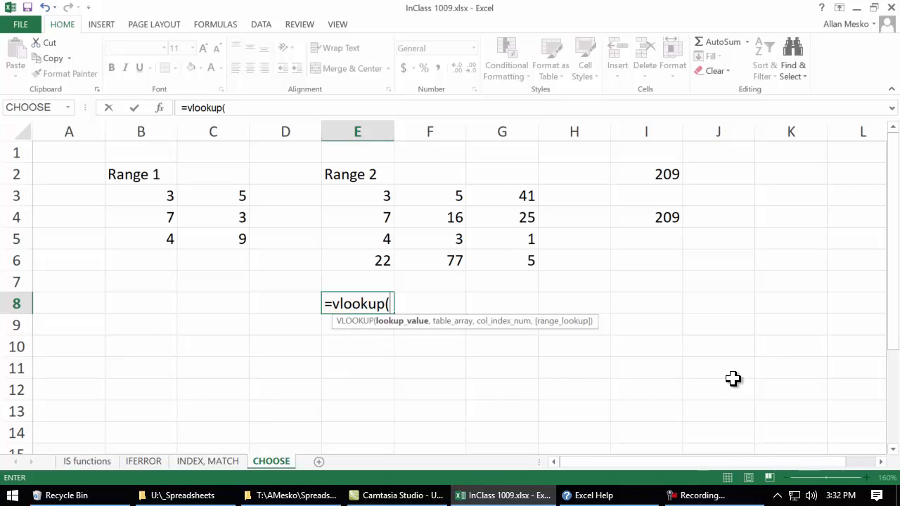
text(3,)
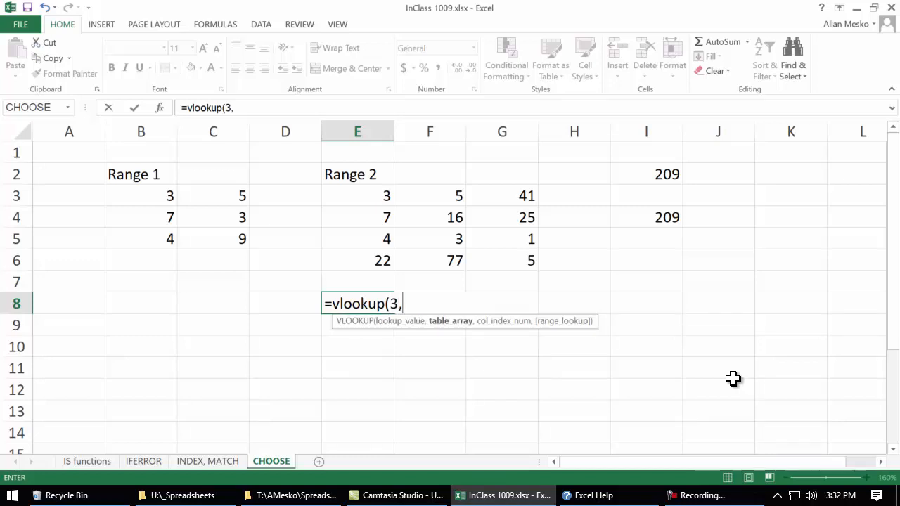
text(range)
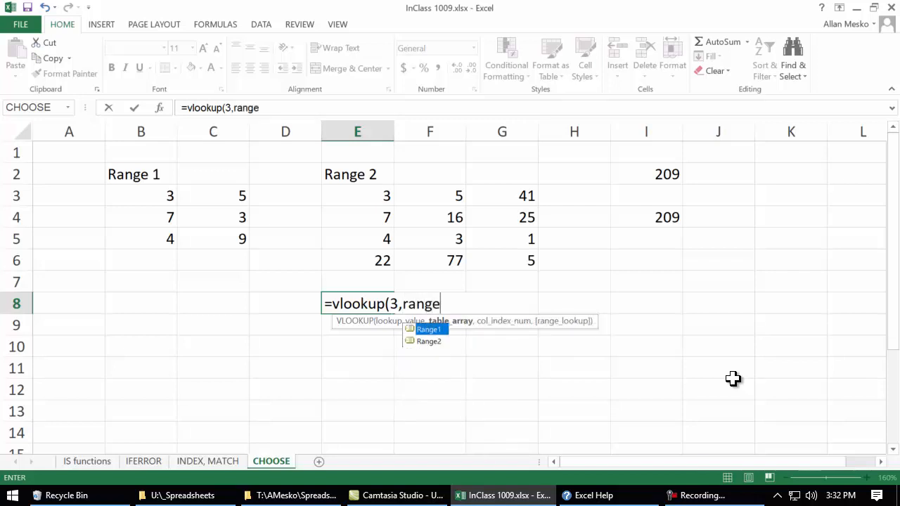
text(1)
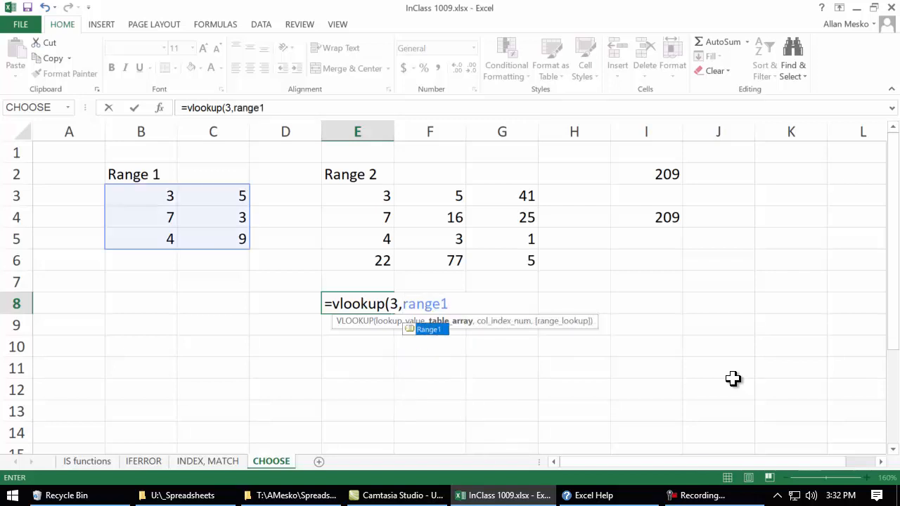
text(,2)
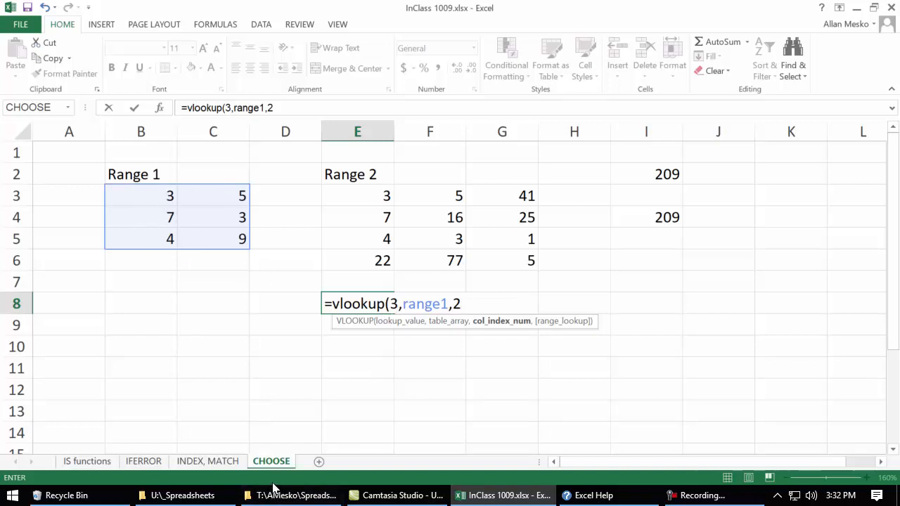
text(,false)
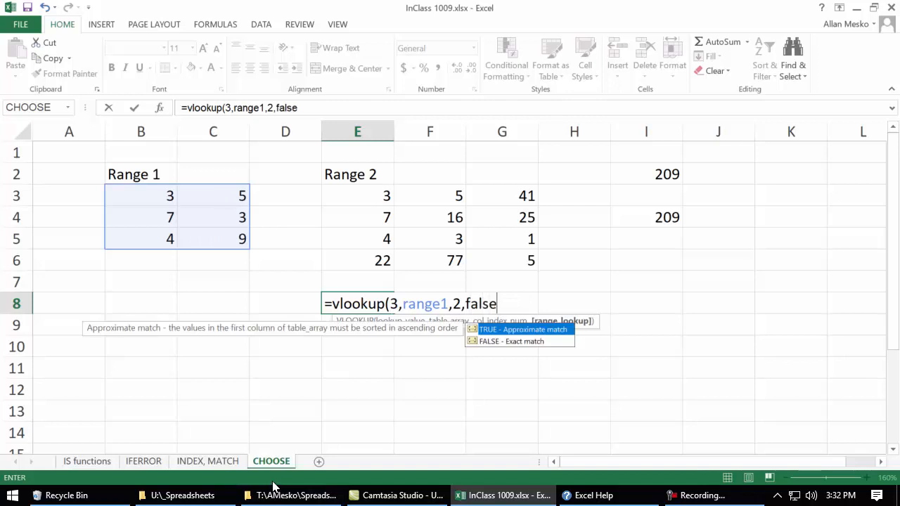
text())
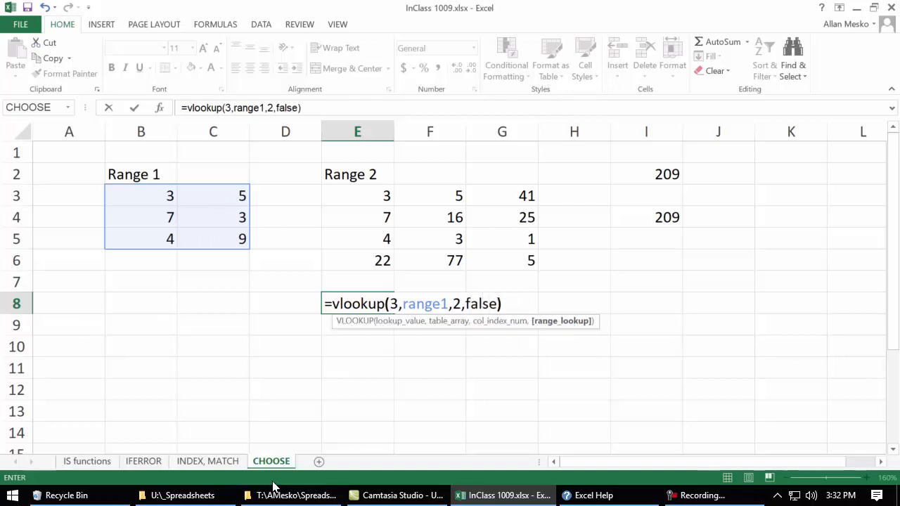
key(Return)
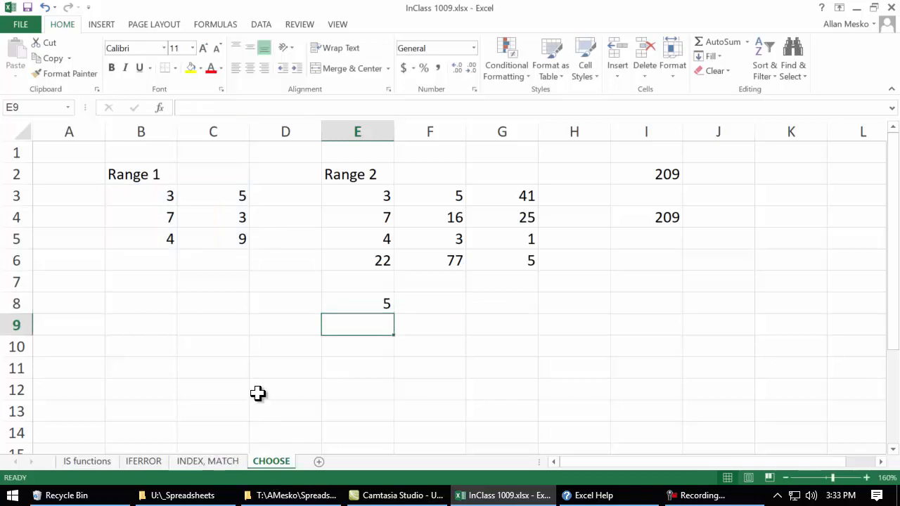
Change the table array of the E8 VLOOKUP formula to Range2
double_click(340, 302)
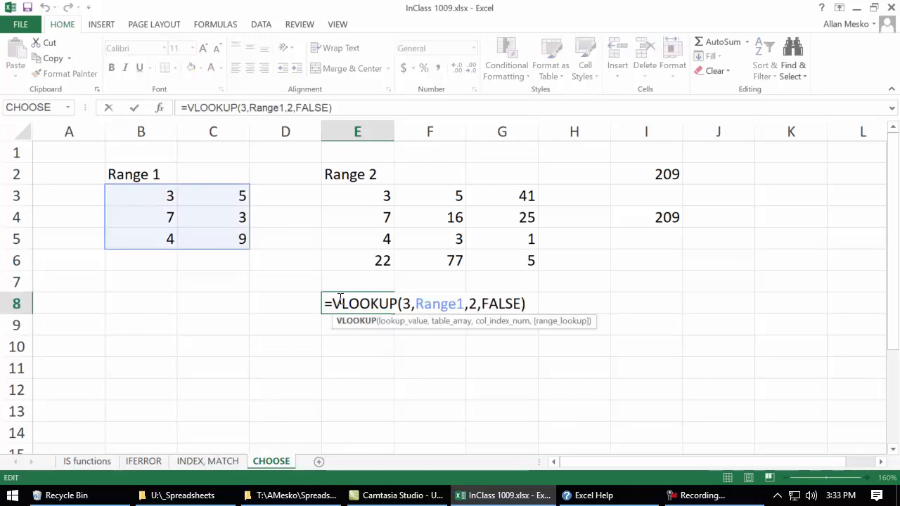
click(461, 303)
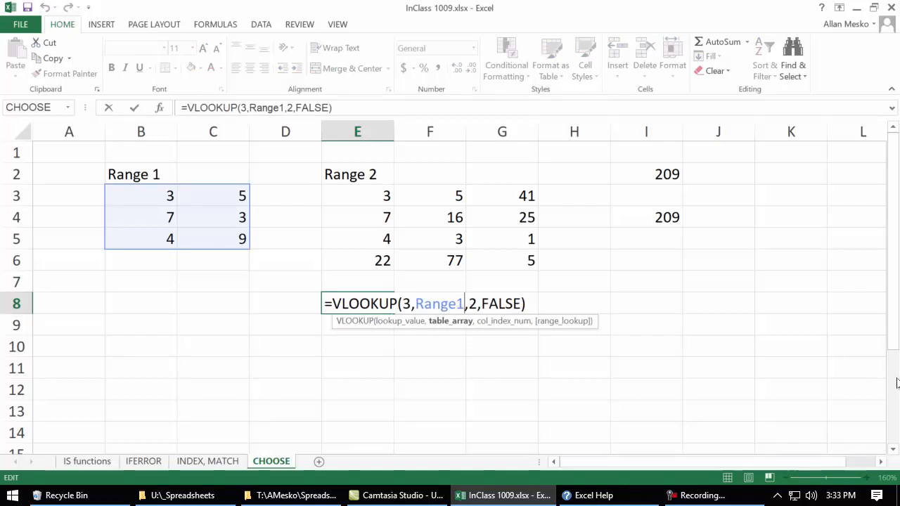
key(BackSpace)
text(2)
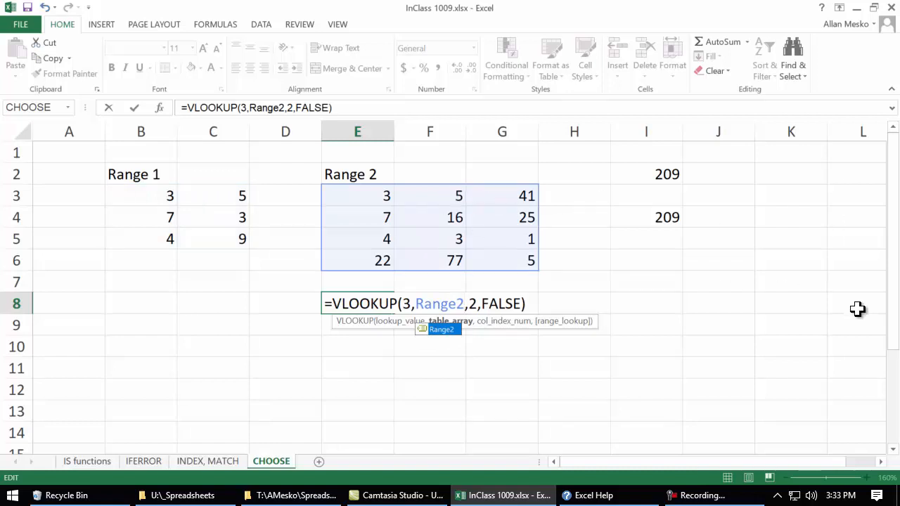
key(Return)
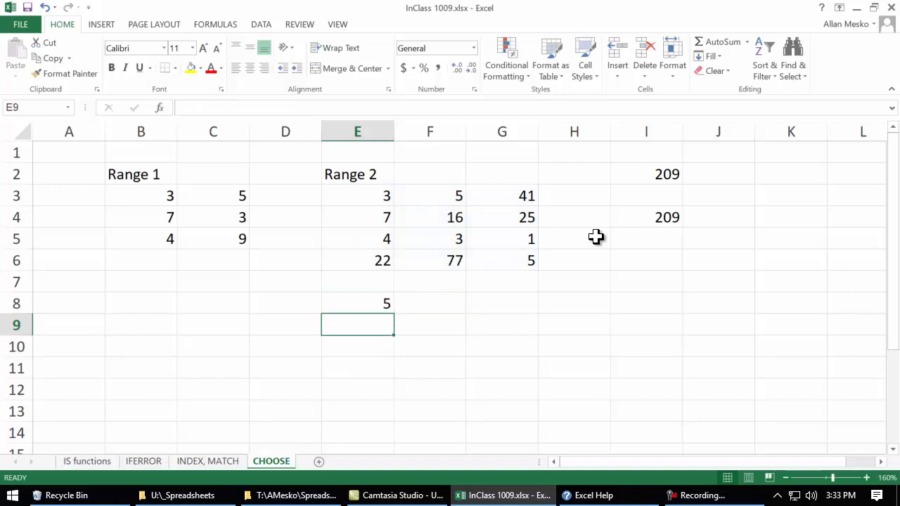
Set cell F3 of Range 2 to 47 and select E8 to check the lookup
click(441, 199)
text(47)
key(Return)
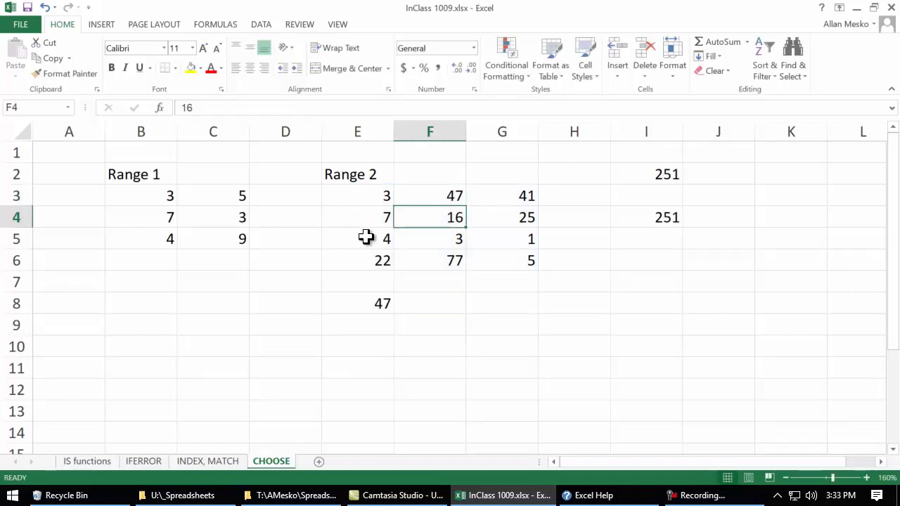
click(369, 304)
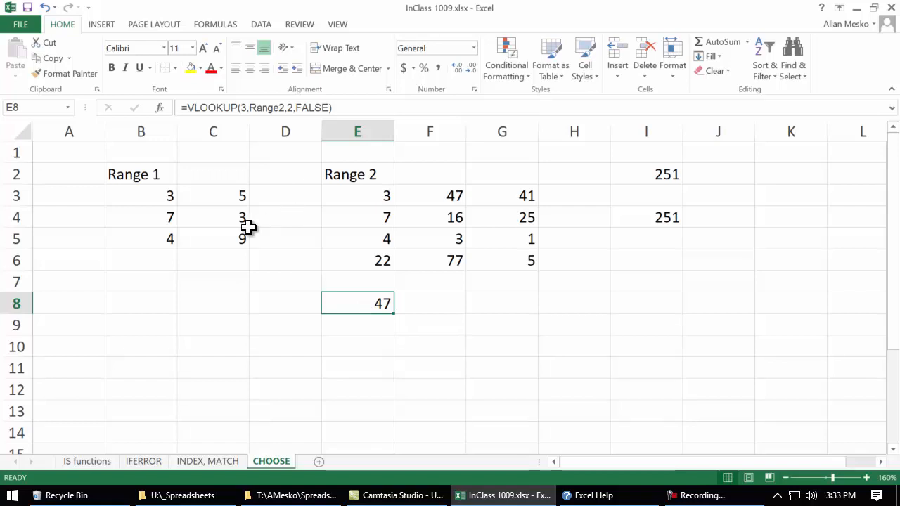
Replace the table array in the E8 VLOOKUP with CHOOSE(1,Range1,Range2)
click(138, 175)
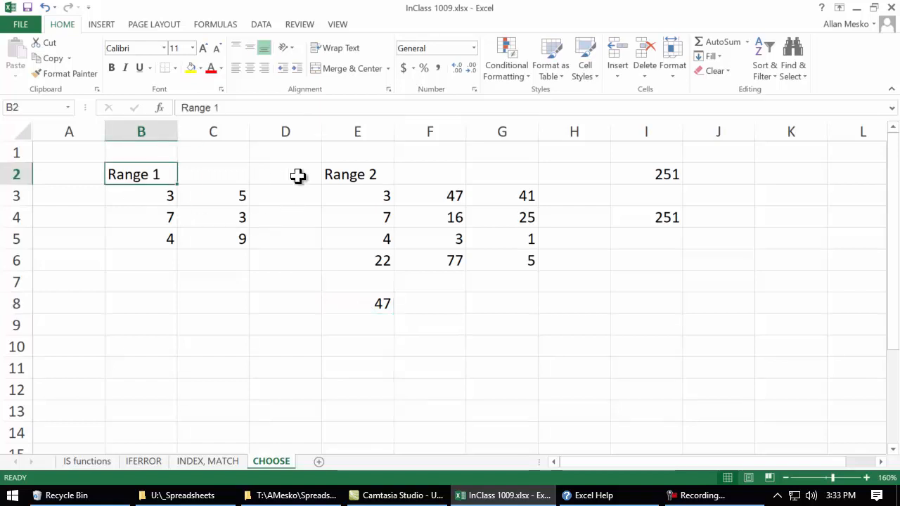
click(336, 173)
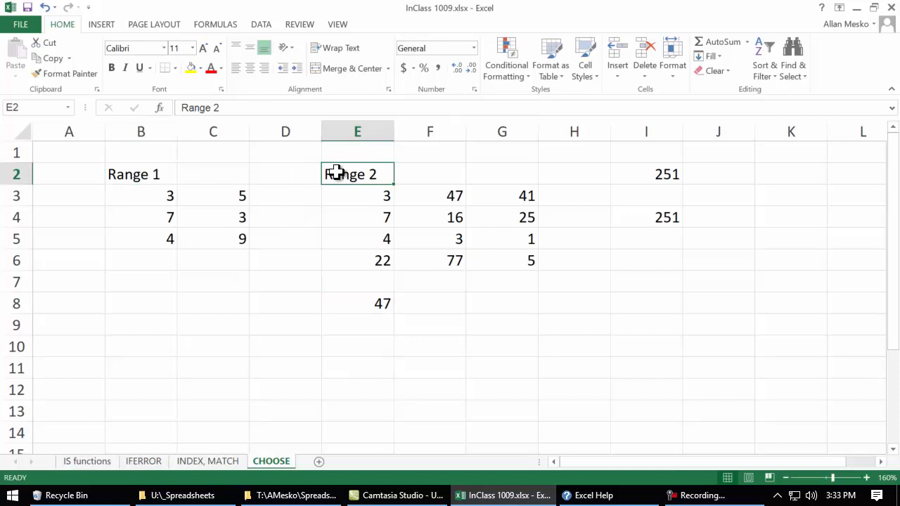
double_click(399, 304)
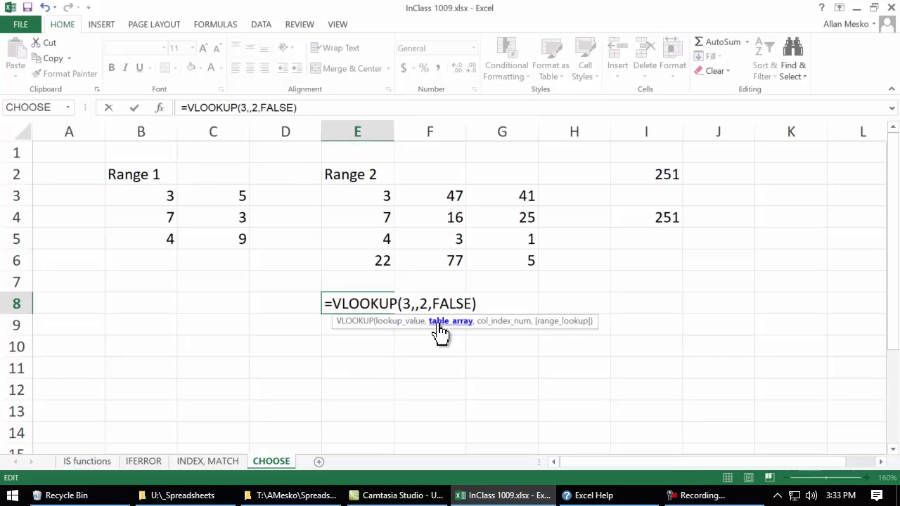
click(416, 303)
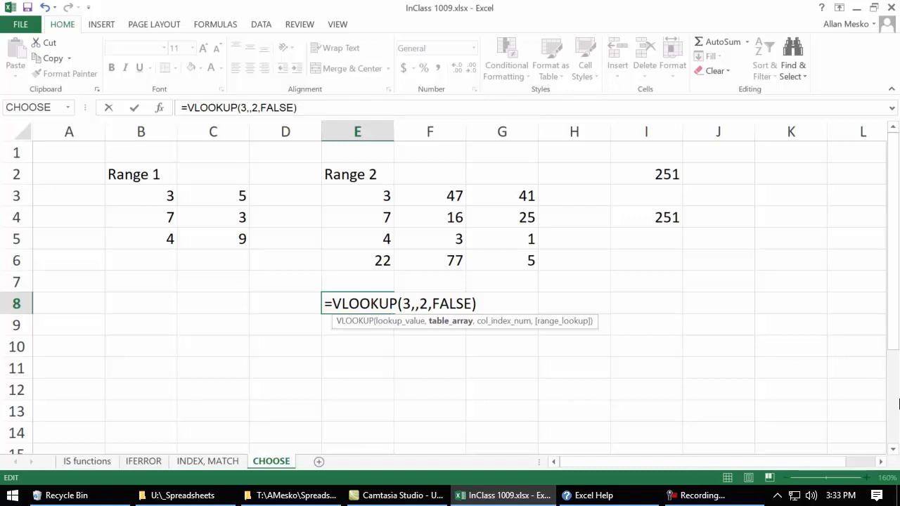
text(choose)
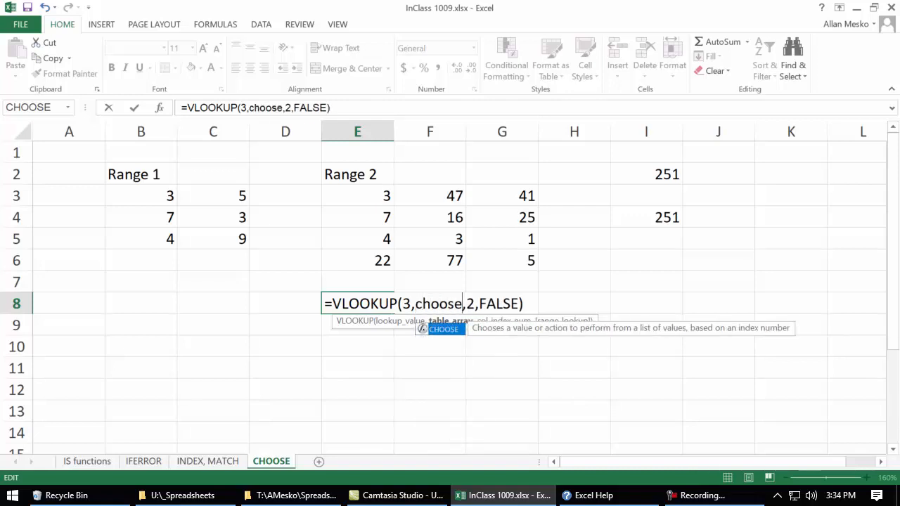
text(()
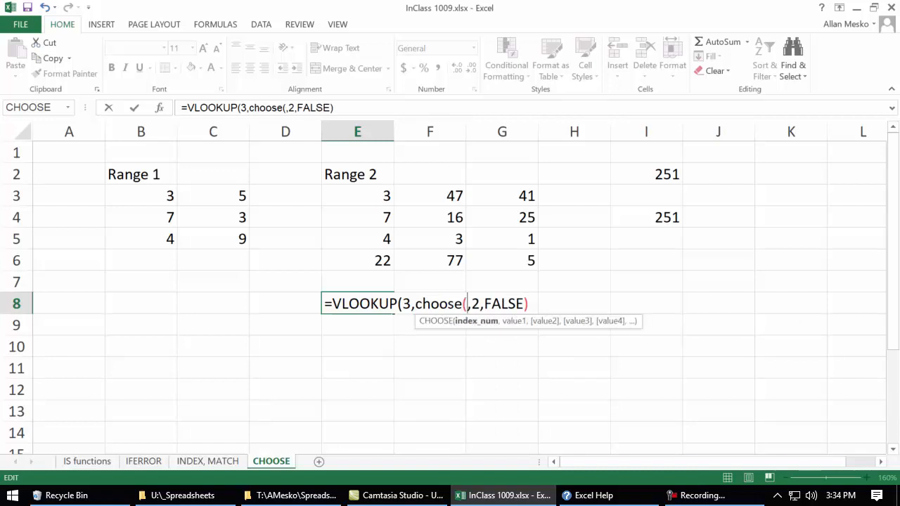
text(1,range1)
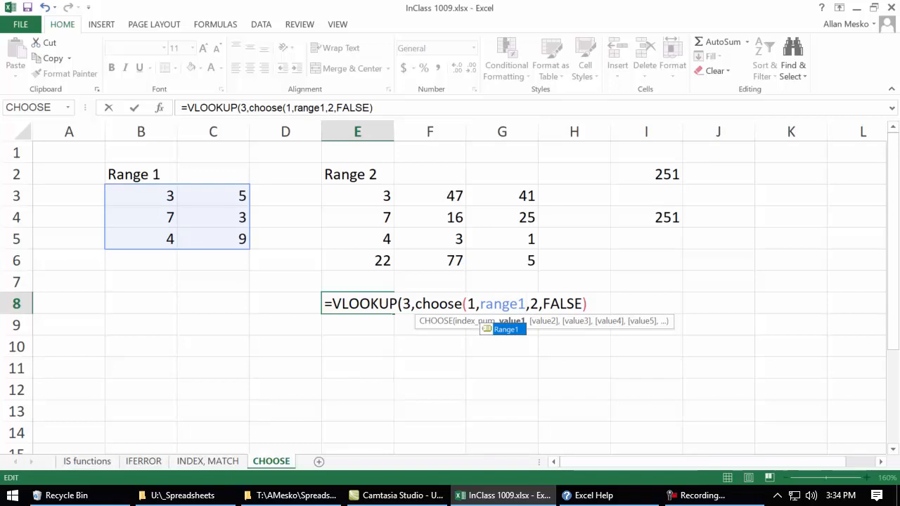
text(,range2),)
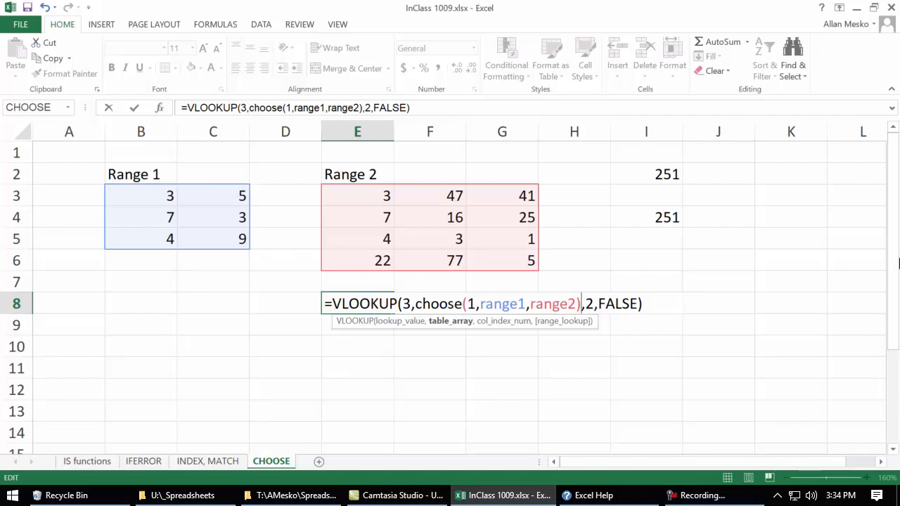
key(Return)
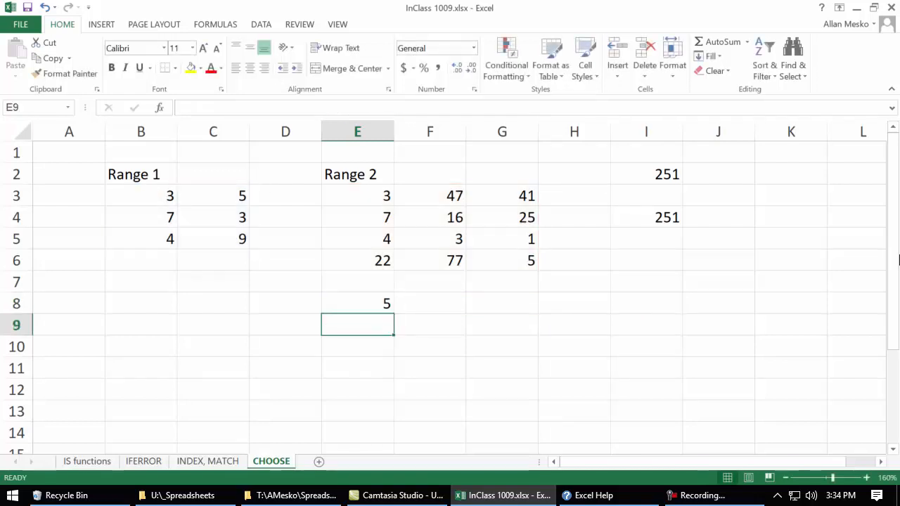
Change the CHOOSE index number inside the E8 VLOOKUP formula to 2
double_click(374, 305)
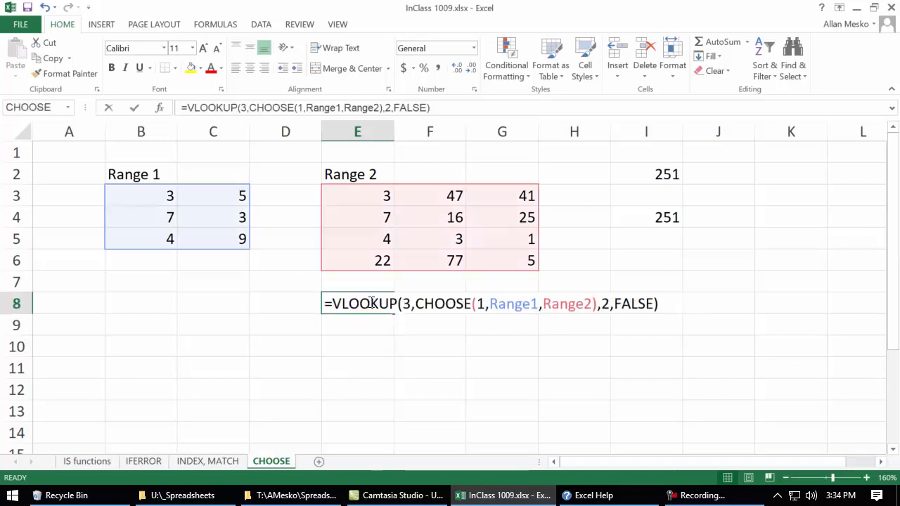
click(483, 302)
key(BackSpace)
text(2)
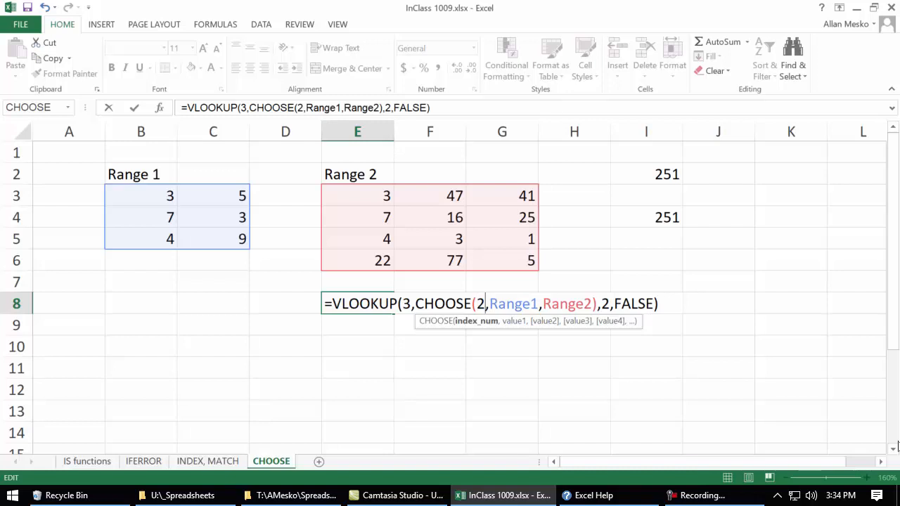
key(Return)
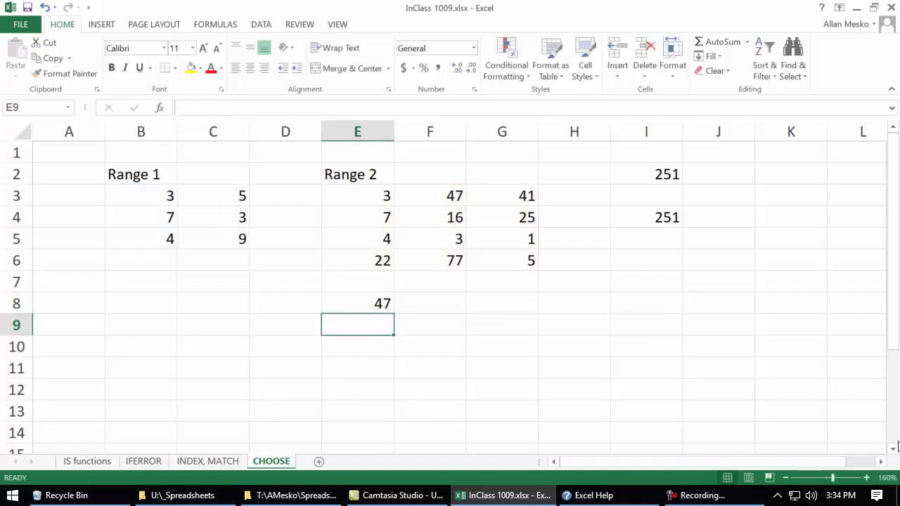
Review the E8 formula and its Range1 argument within CHOOSE, leaving the formula without changes
click(367, 307)
double_click(364, 304)
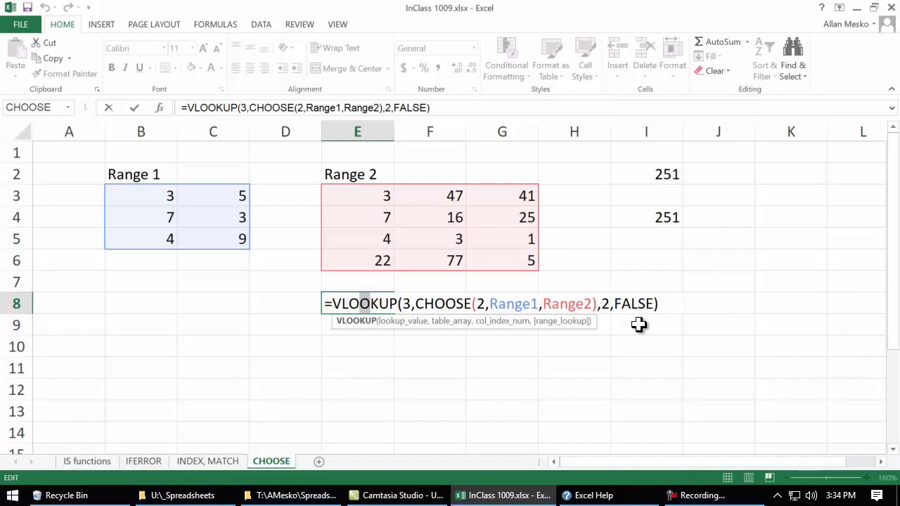
drag(489, 303, 534, 297)
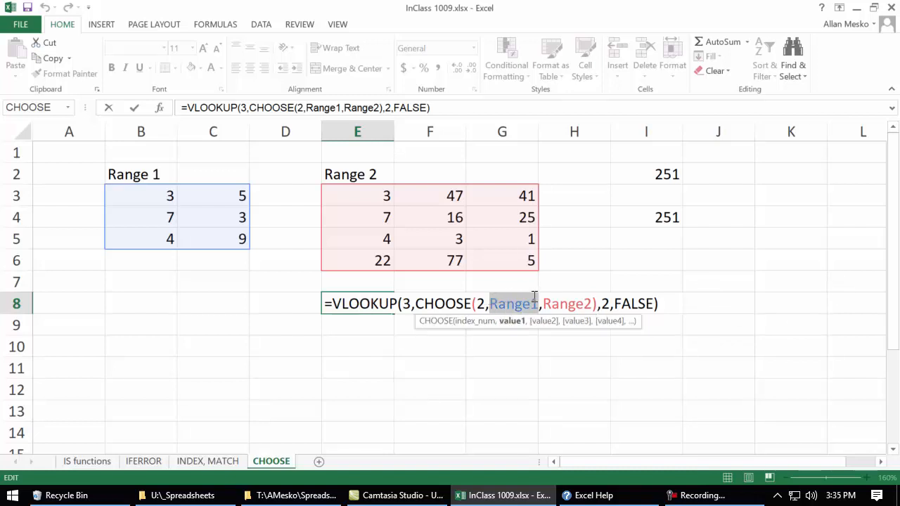
key(Escape)
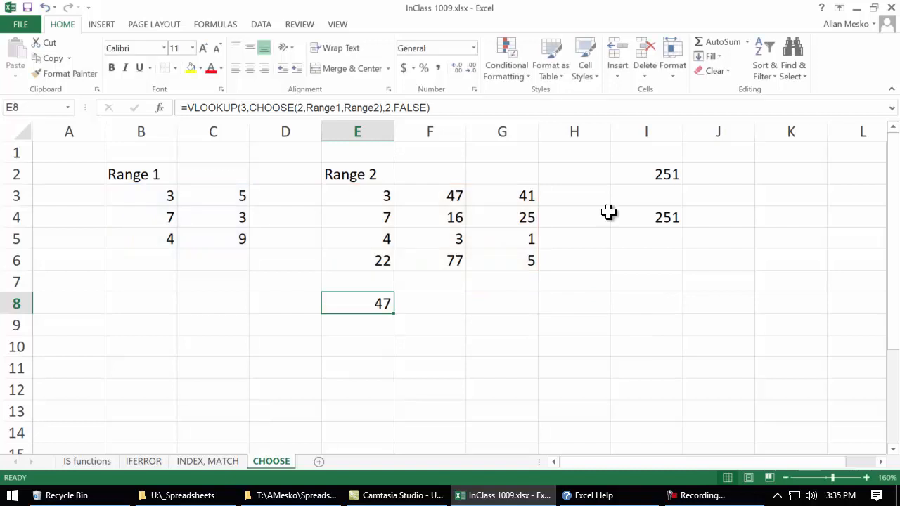
Replace the Range1 and Range2 arguments of CHOOSE in the I2 formula with cells F4, G5 and C5
click(671, 175)
double_click(672, 175)
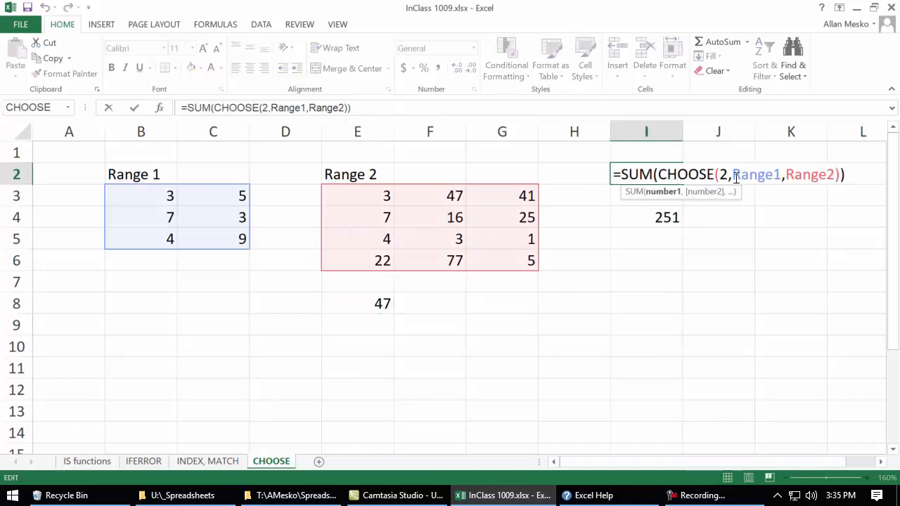
drag(731, 172, 833, 174)
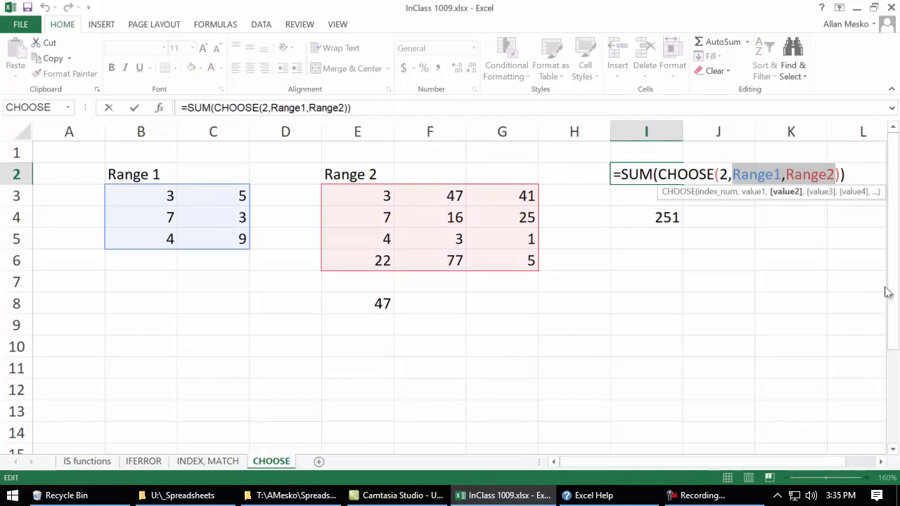
click(430, 220)
text(,)
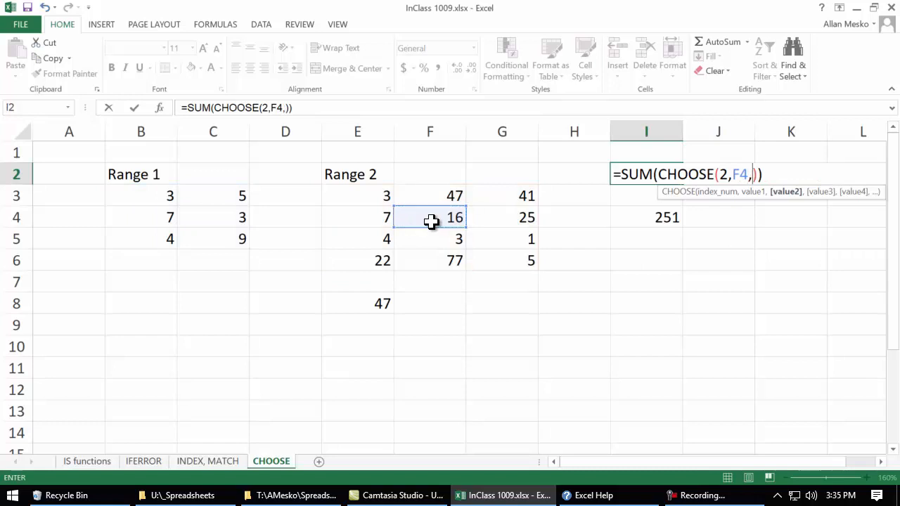
click(520, 236)
text(,)
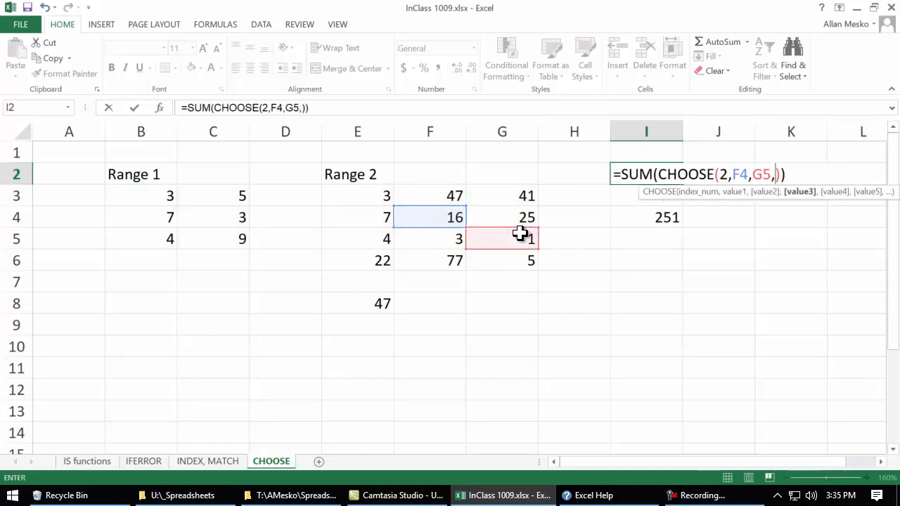
click(223, 239)
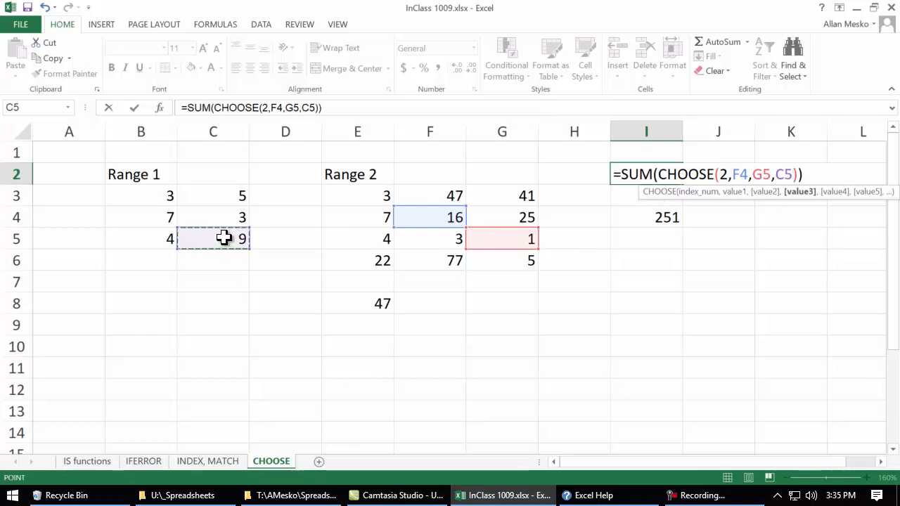
Remove the surrounding SUM from the I2 formula so it reads =CHOOSE(2,F4,G5,C5)
click(721, 175)
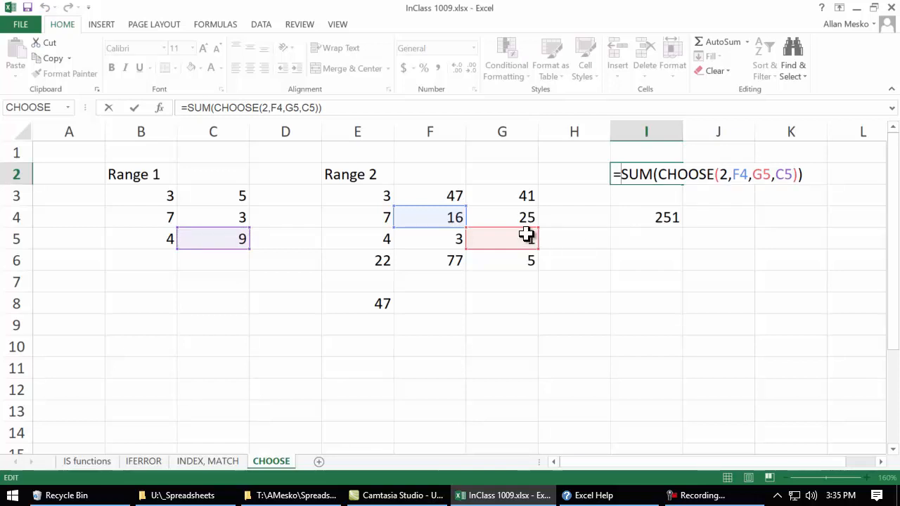
click(656, 171)
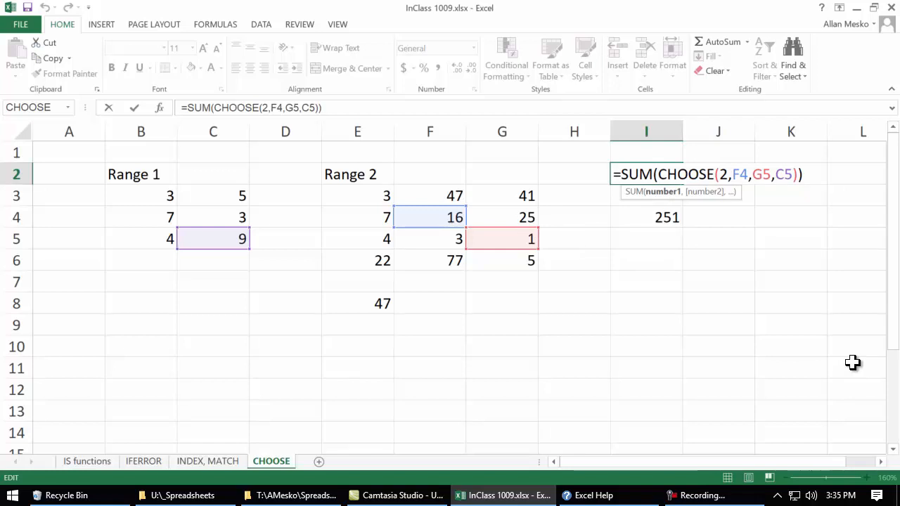
key(BackSpace)
key(BackSpace)
key(BackSpace)
key(BackSpace)
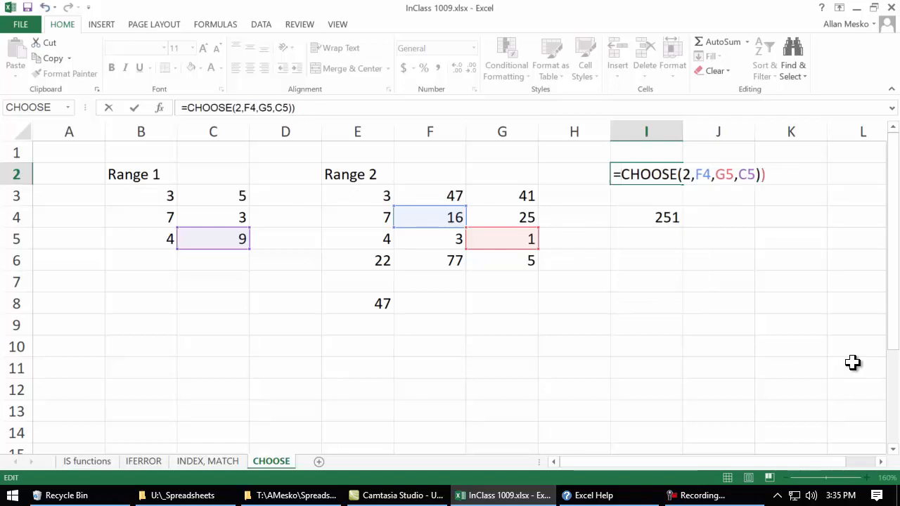
click(767, 174)
key(BackSpace)
key(Return)
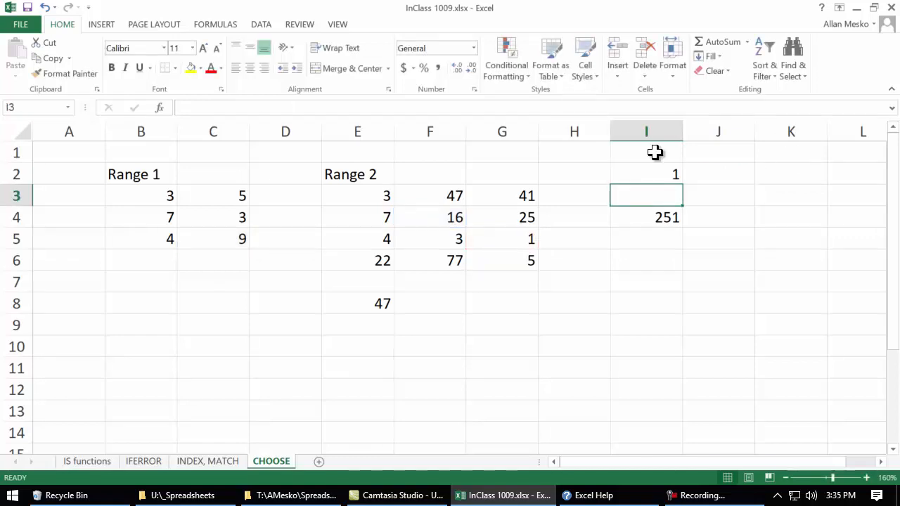
Change the index number of the CHOOSE formula in I2 to 1
double_click(646, 175)
click(687, 173)
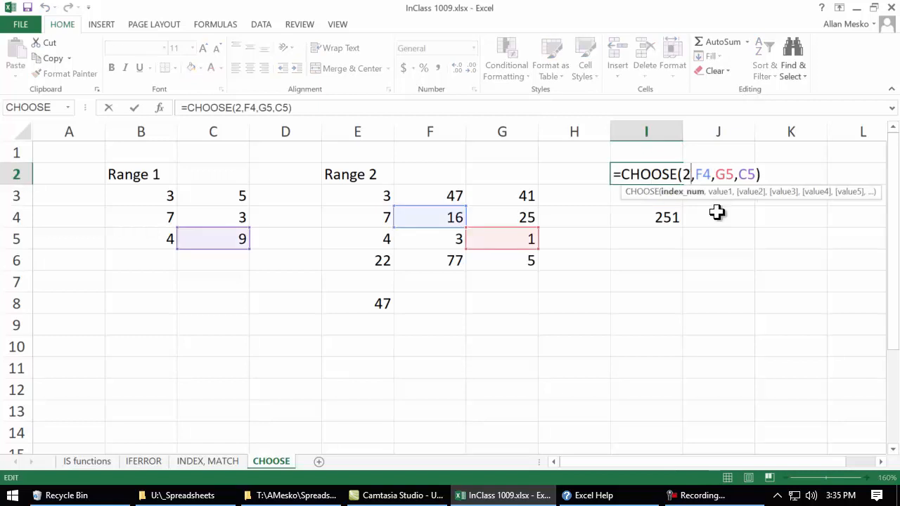
key(BackSpace)
text(1)
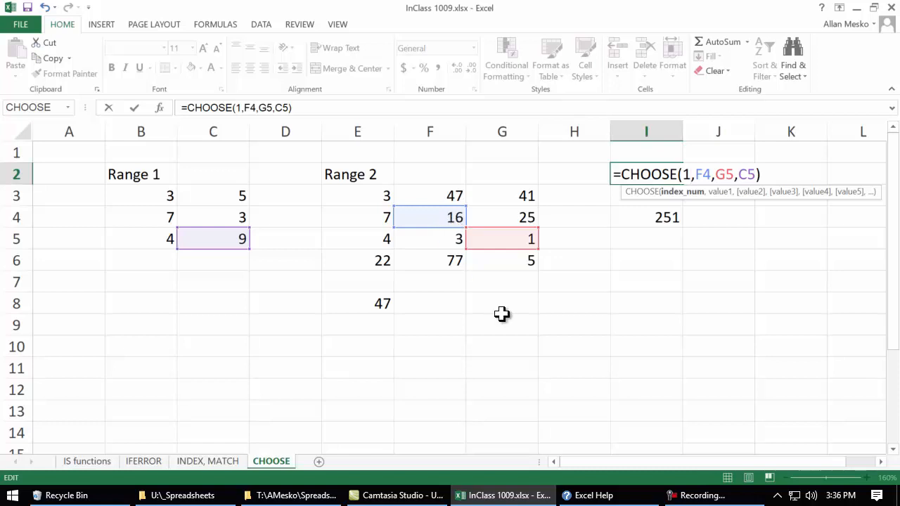
key(Return)
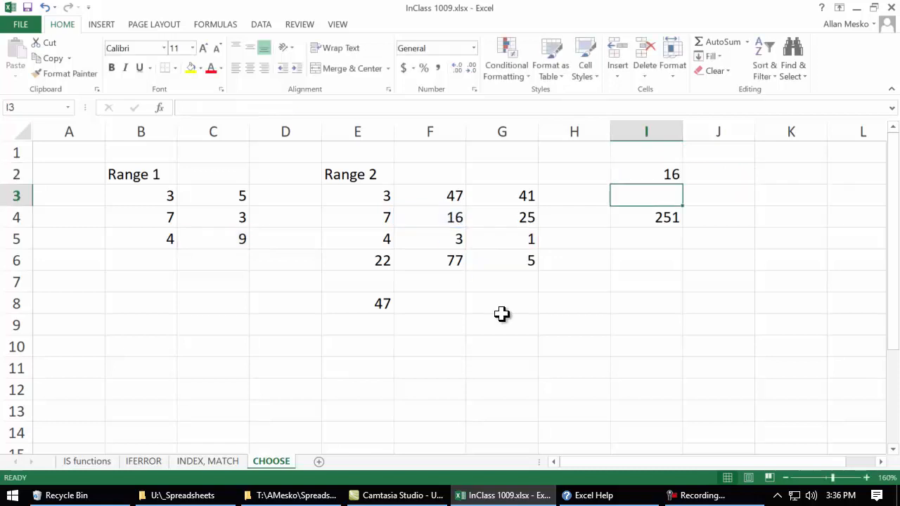
Set the index number of the CHOOSE formula in I2 to 3
double_click(661, 176)
click(686, 173)
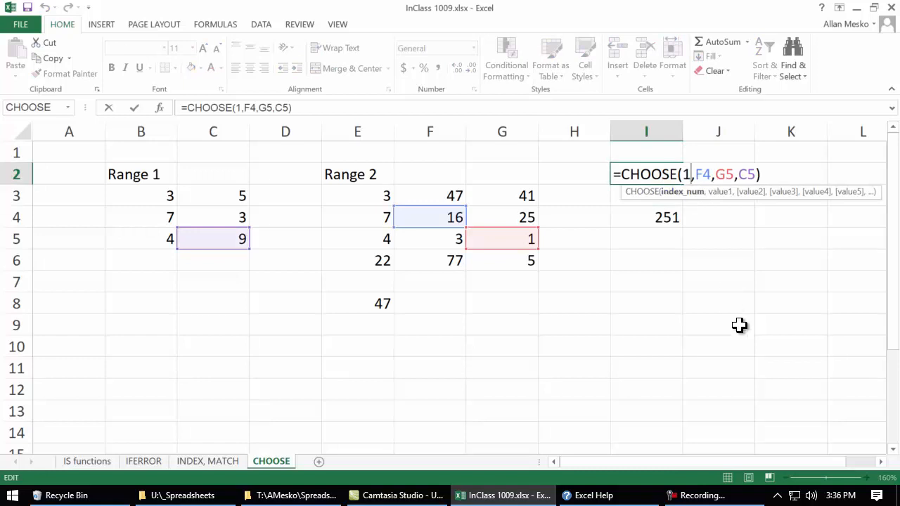
key(BackSpace)
text(3)
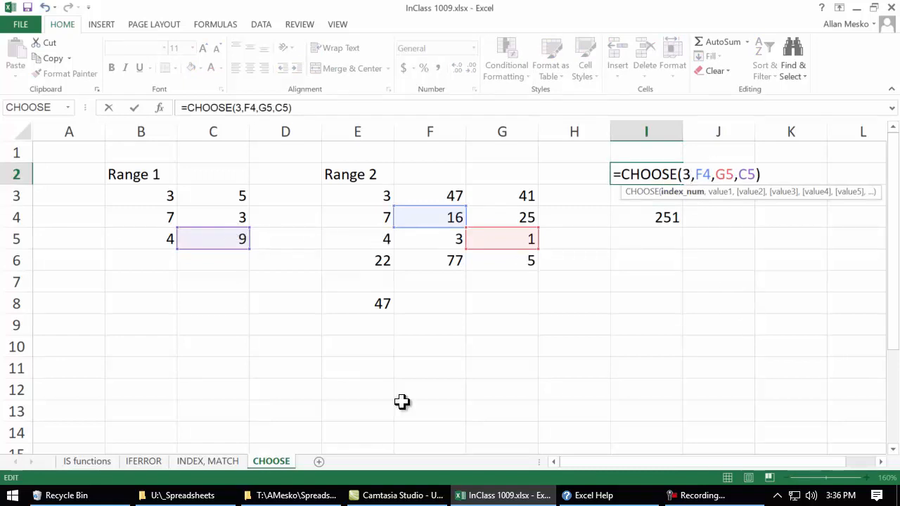
key(Return)
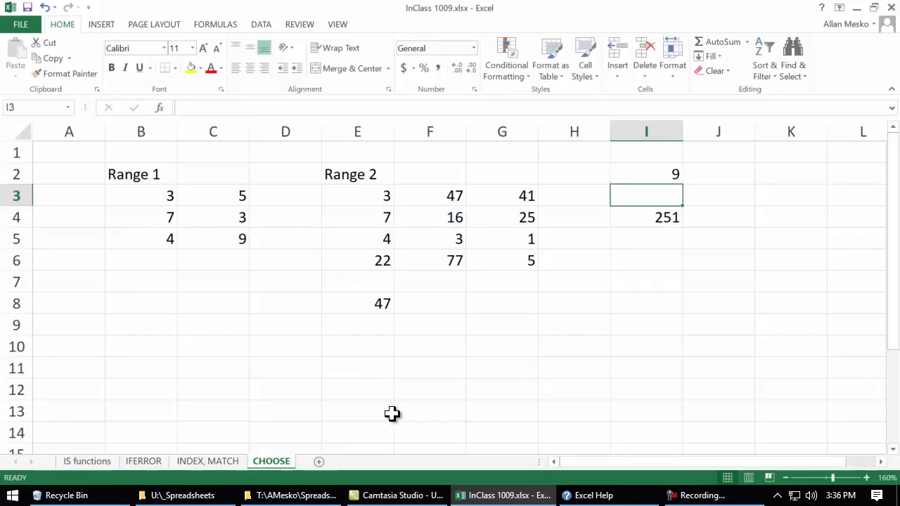
Replace the value in C5 of Range 1 with the text nine and compare it with the CHOOSE formula in I2
double_click(621, 168)
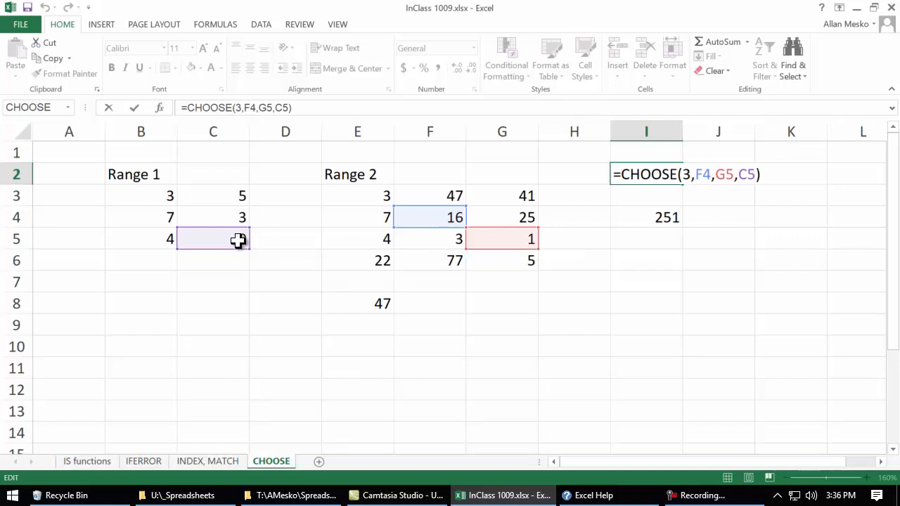
key(ctrl+Return)
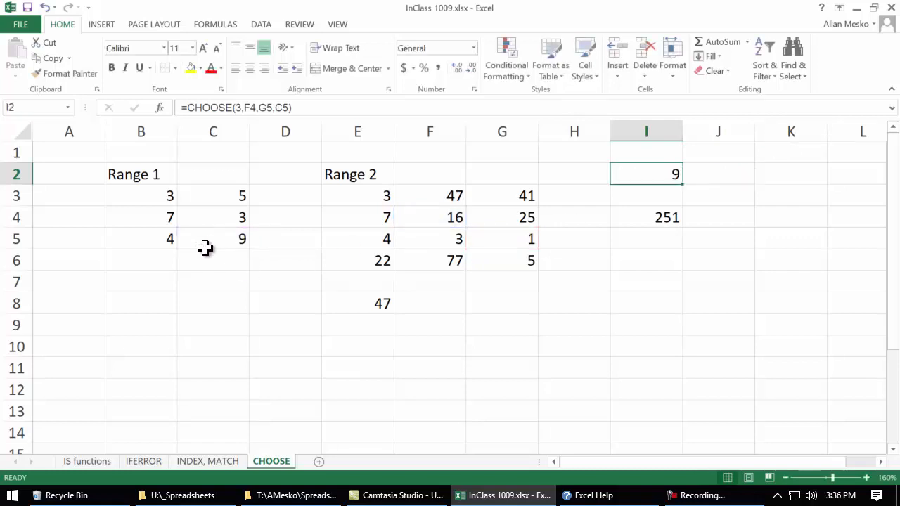
click(213, 241)
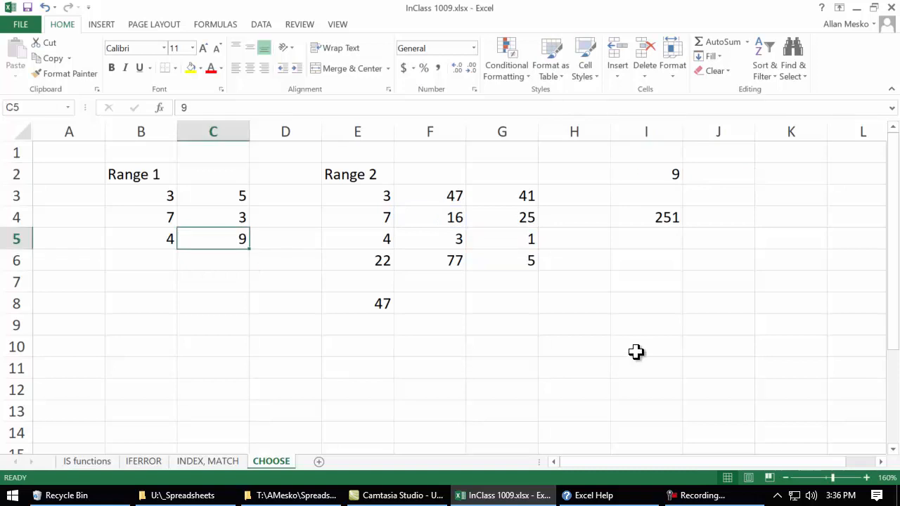
text(nine)
key(Return)
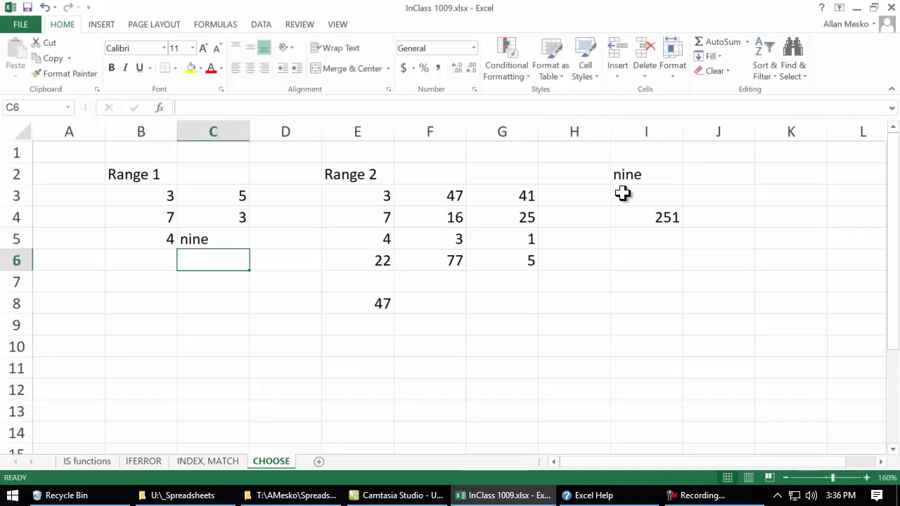
click(631, 173)
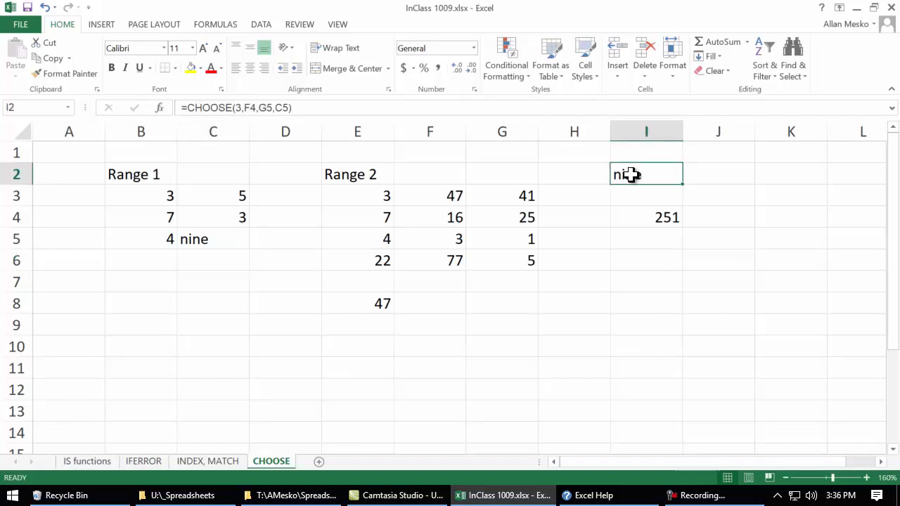
click(211, 241)
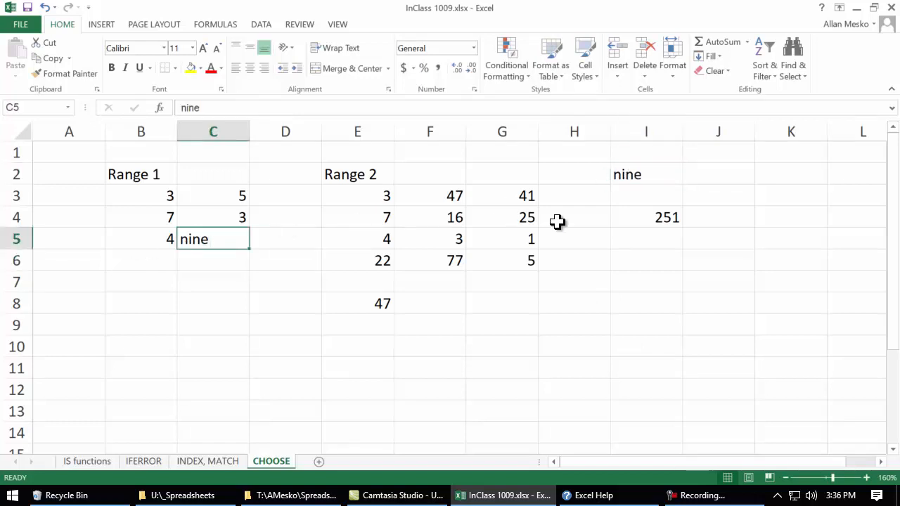
Open the SUM and CHOOSE formula in I4 to examine its range references
double_click(642, 218)
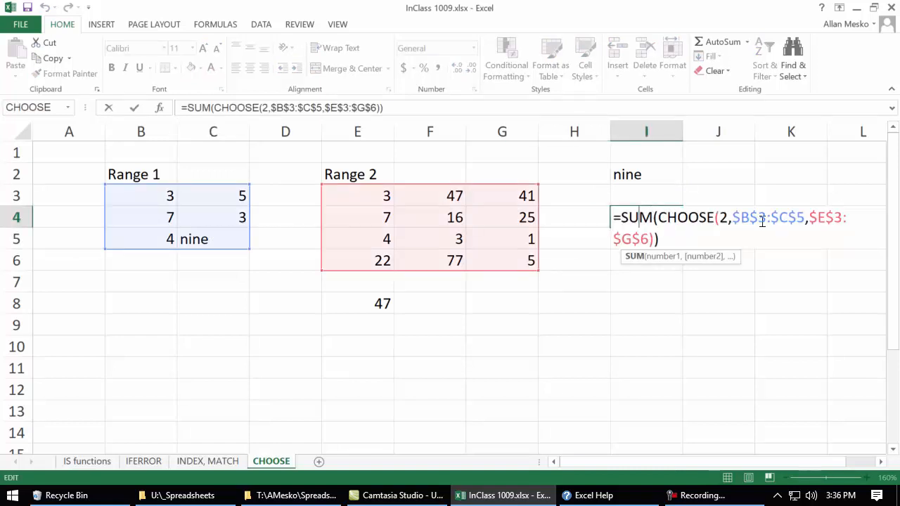